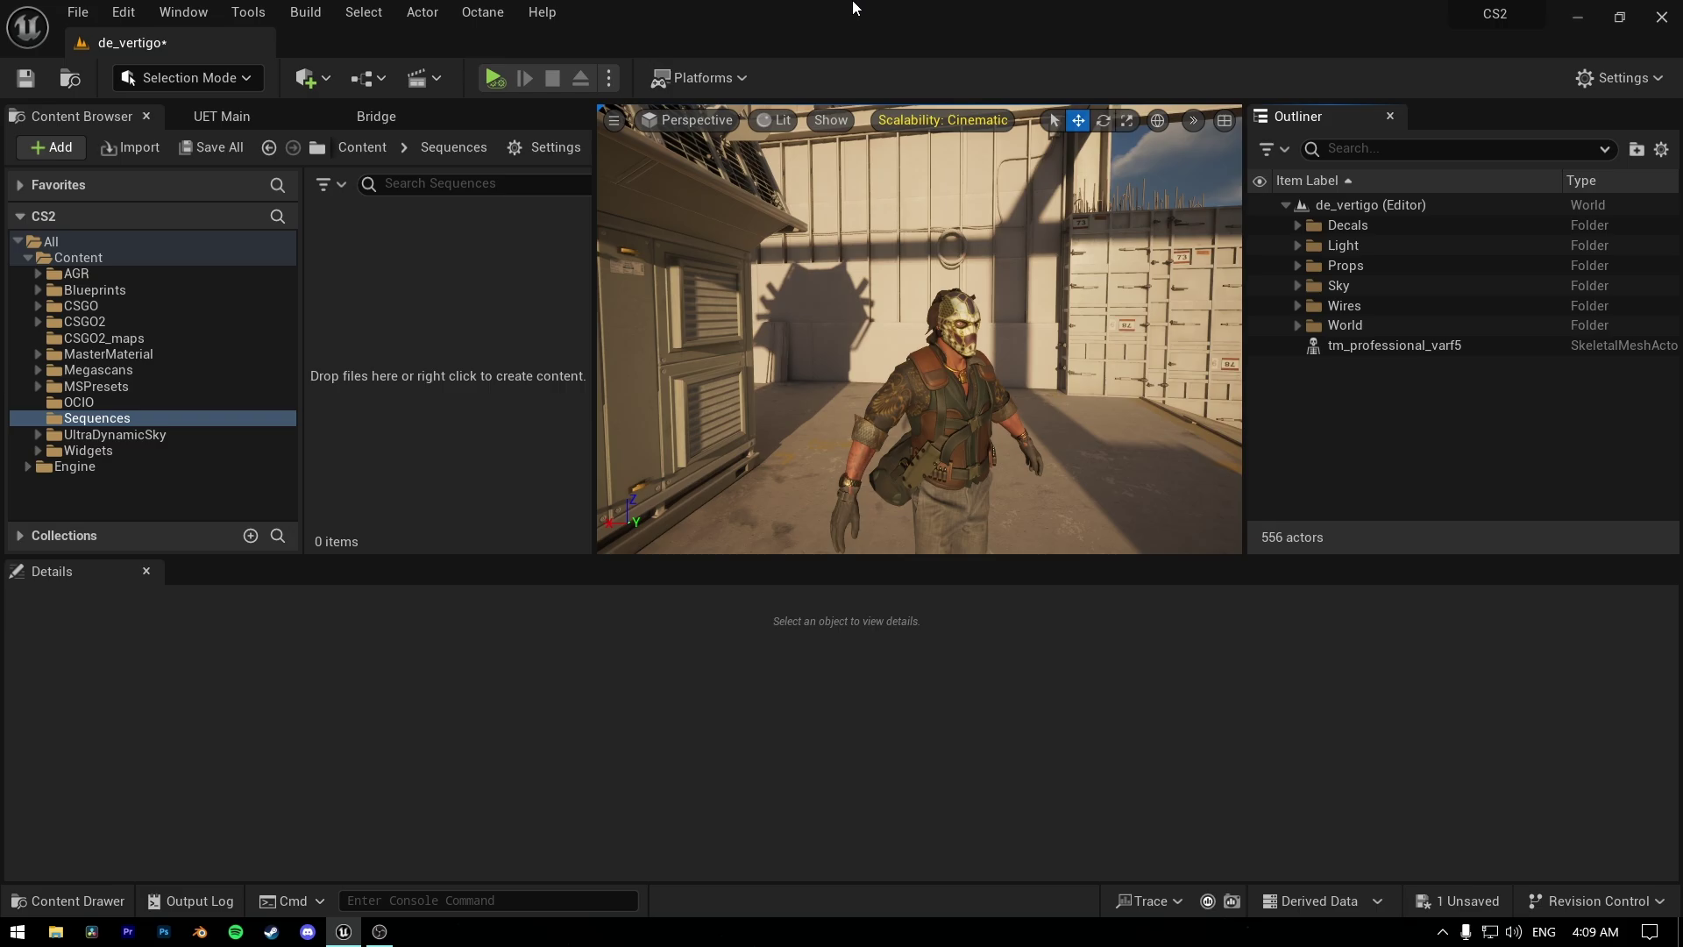
- Create a level sequence named Master_Sequence in the Sequences folder
key(s)
mouse_move(1011, 237)
right_down()
mouse_move(1070, 239)
mouse_move(1034, 232)
mouse_move(1013, 141)
mouse_move(1044, 289)
mouse_move(1008, 241)
right_up()
key(w)
key(w)
key(s)
click(427, 78)
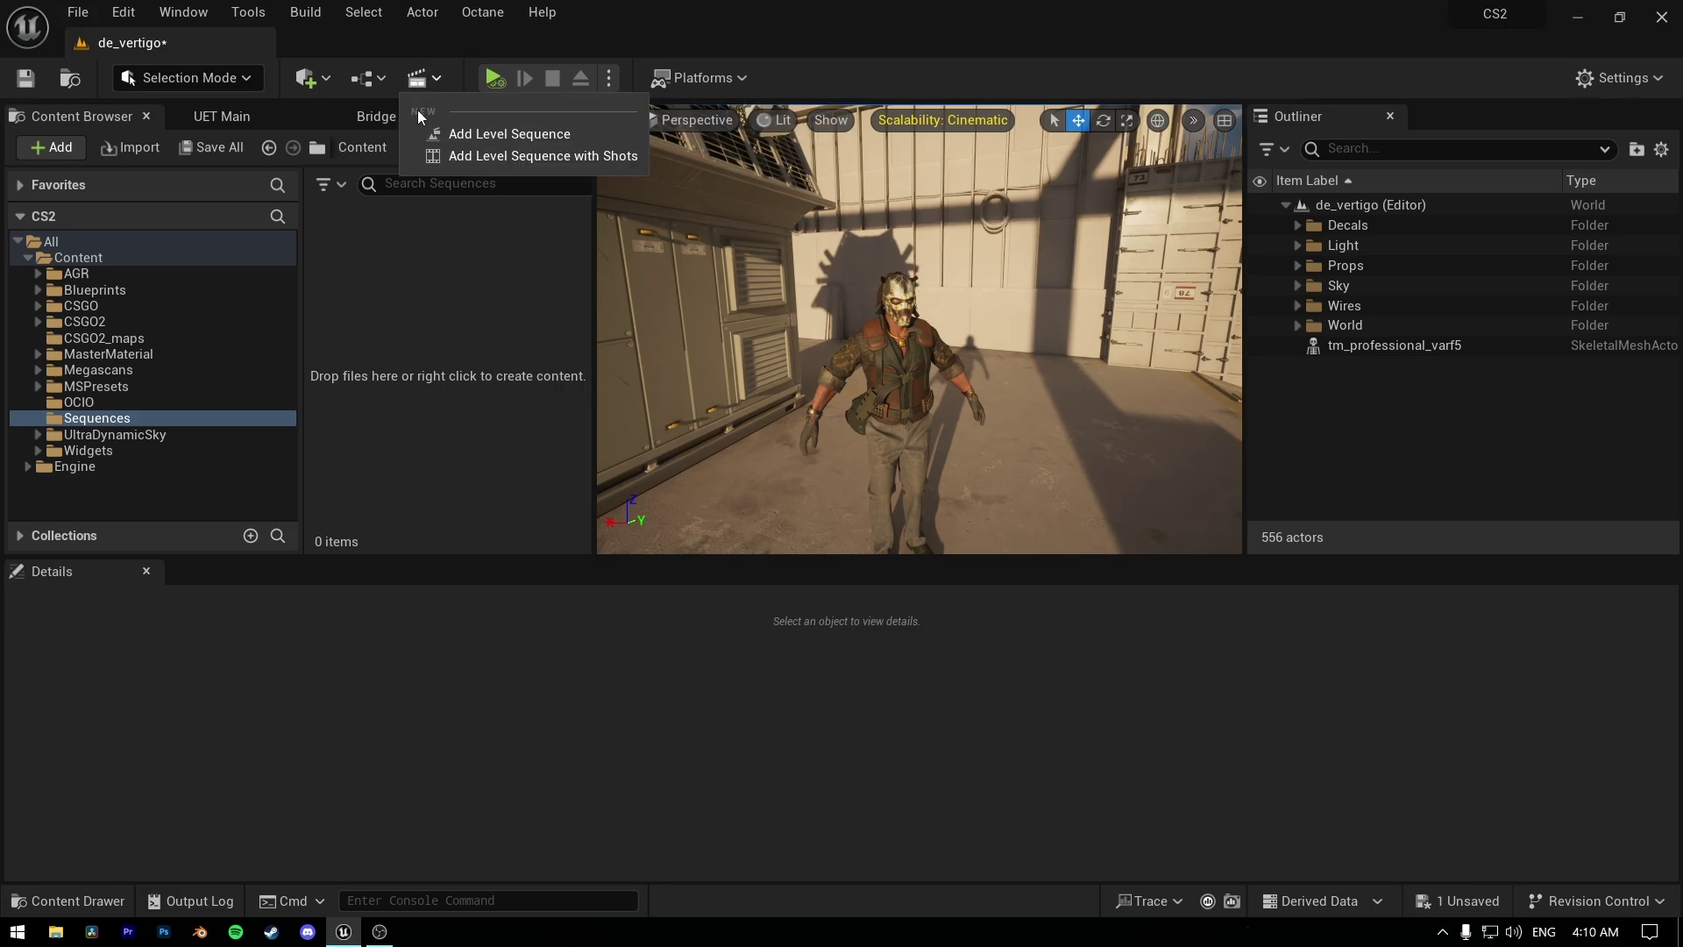
click(482, 133)
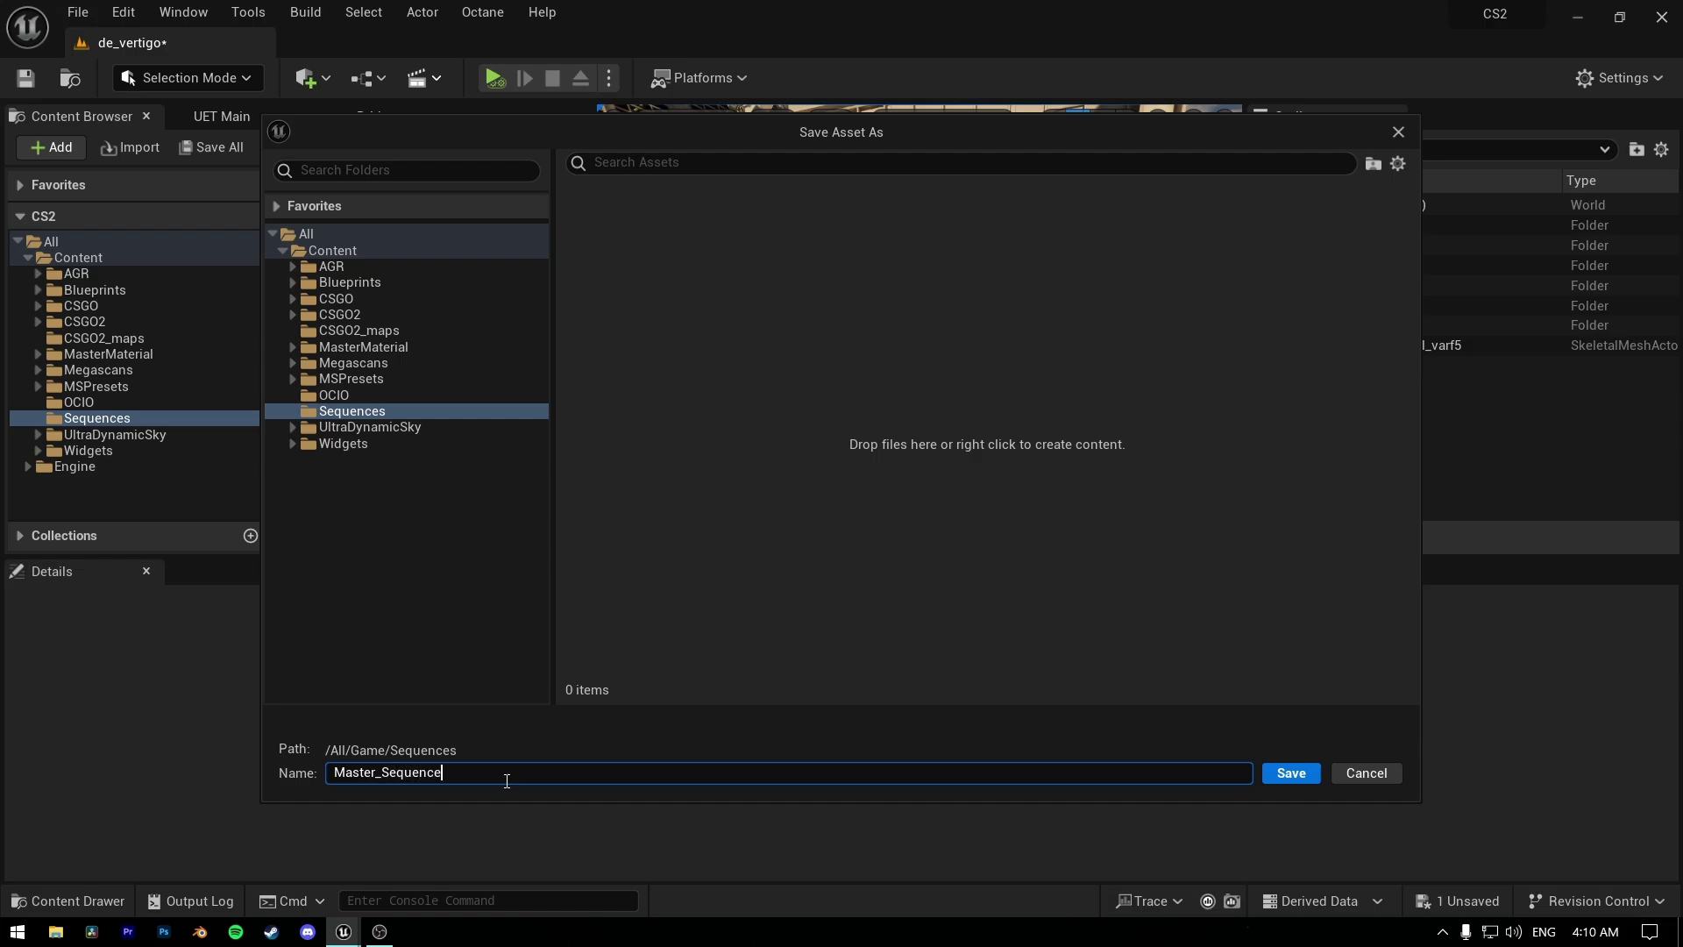
key(Return)
- Create a second level sequence named Character_Cinematic in the Sequences folder
click(433, 79)
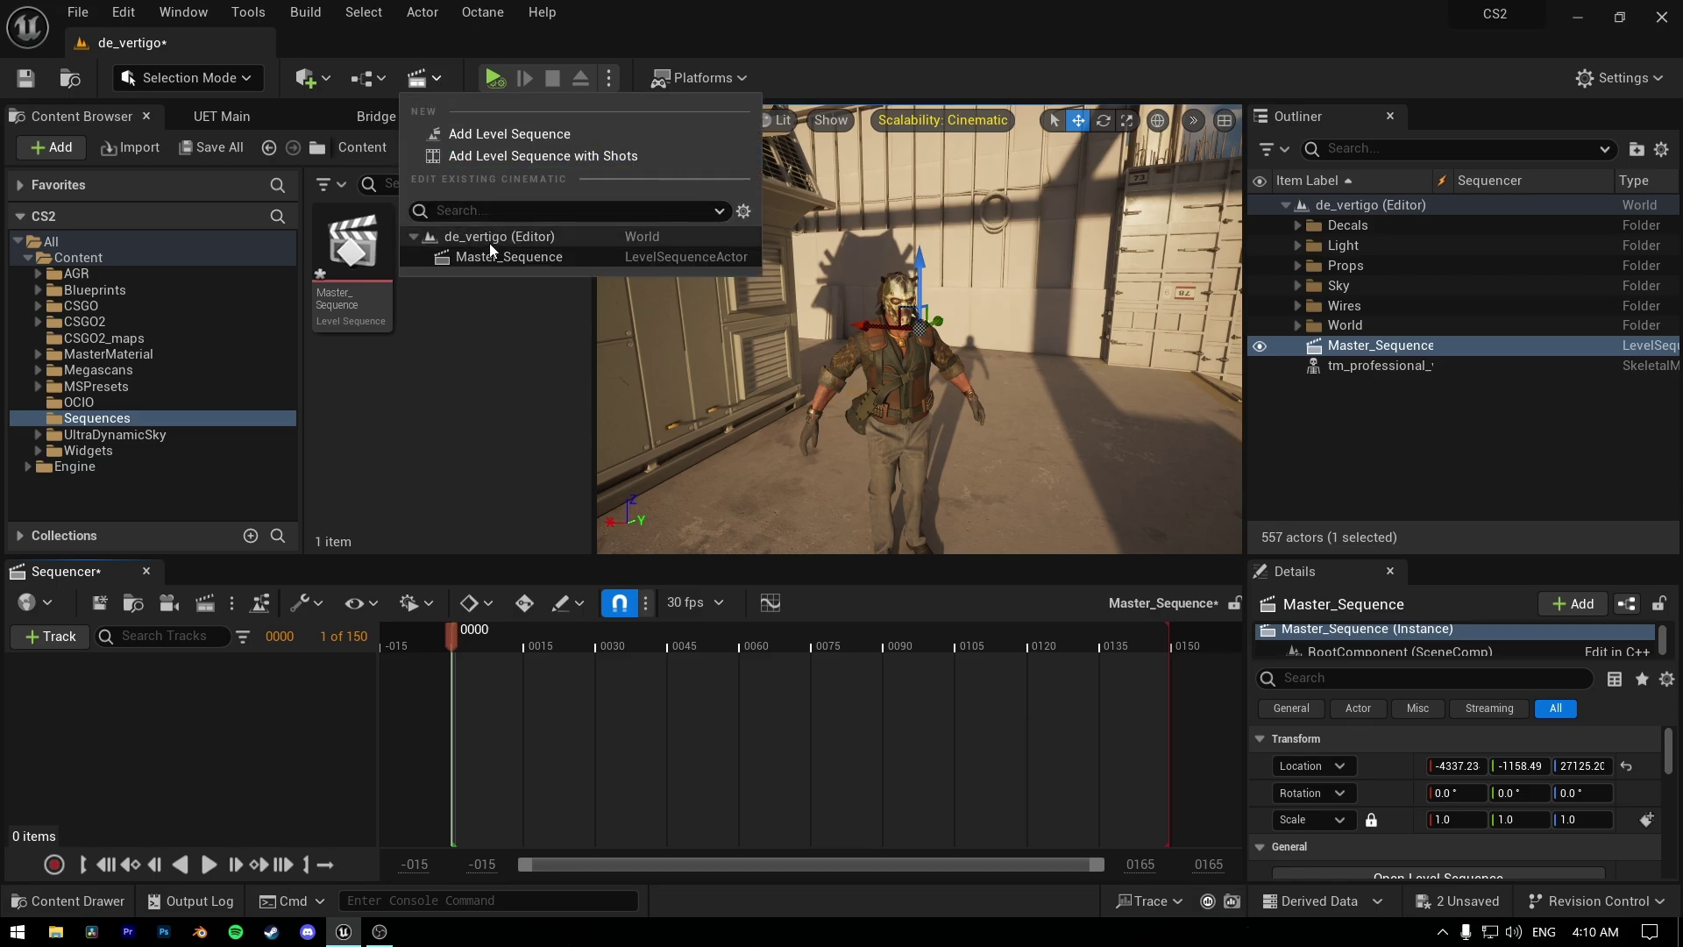
click(498, 136)
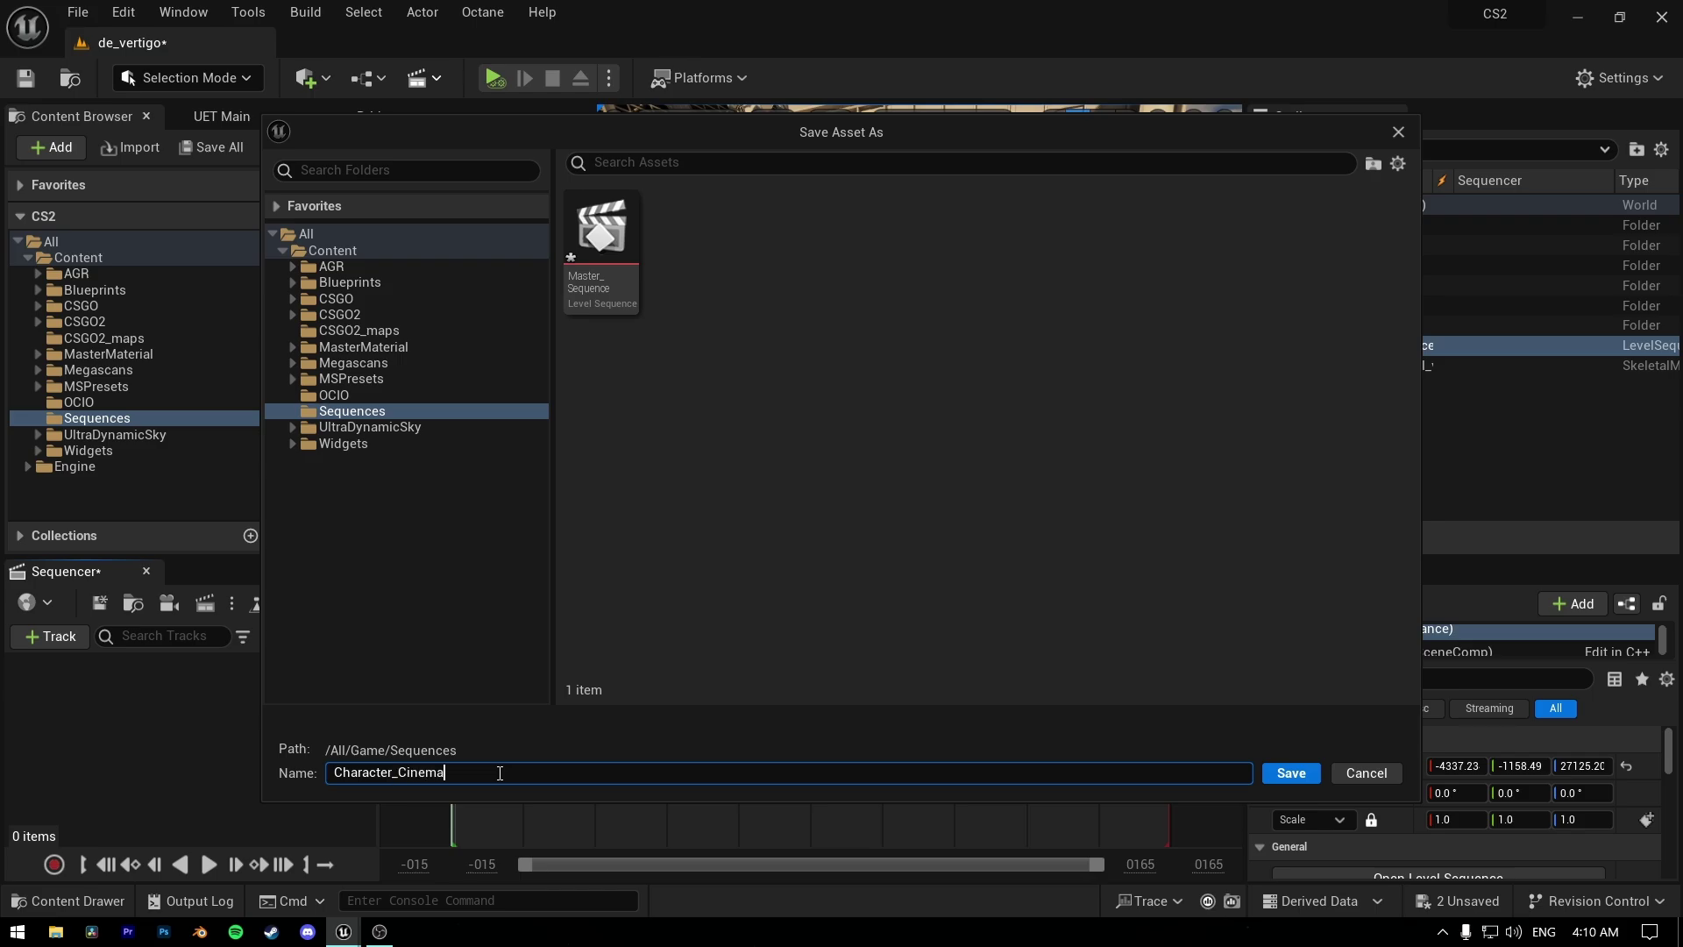
text(Character_Cinematic)
key(Return)
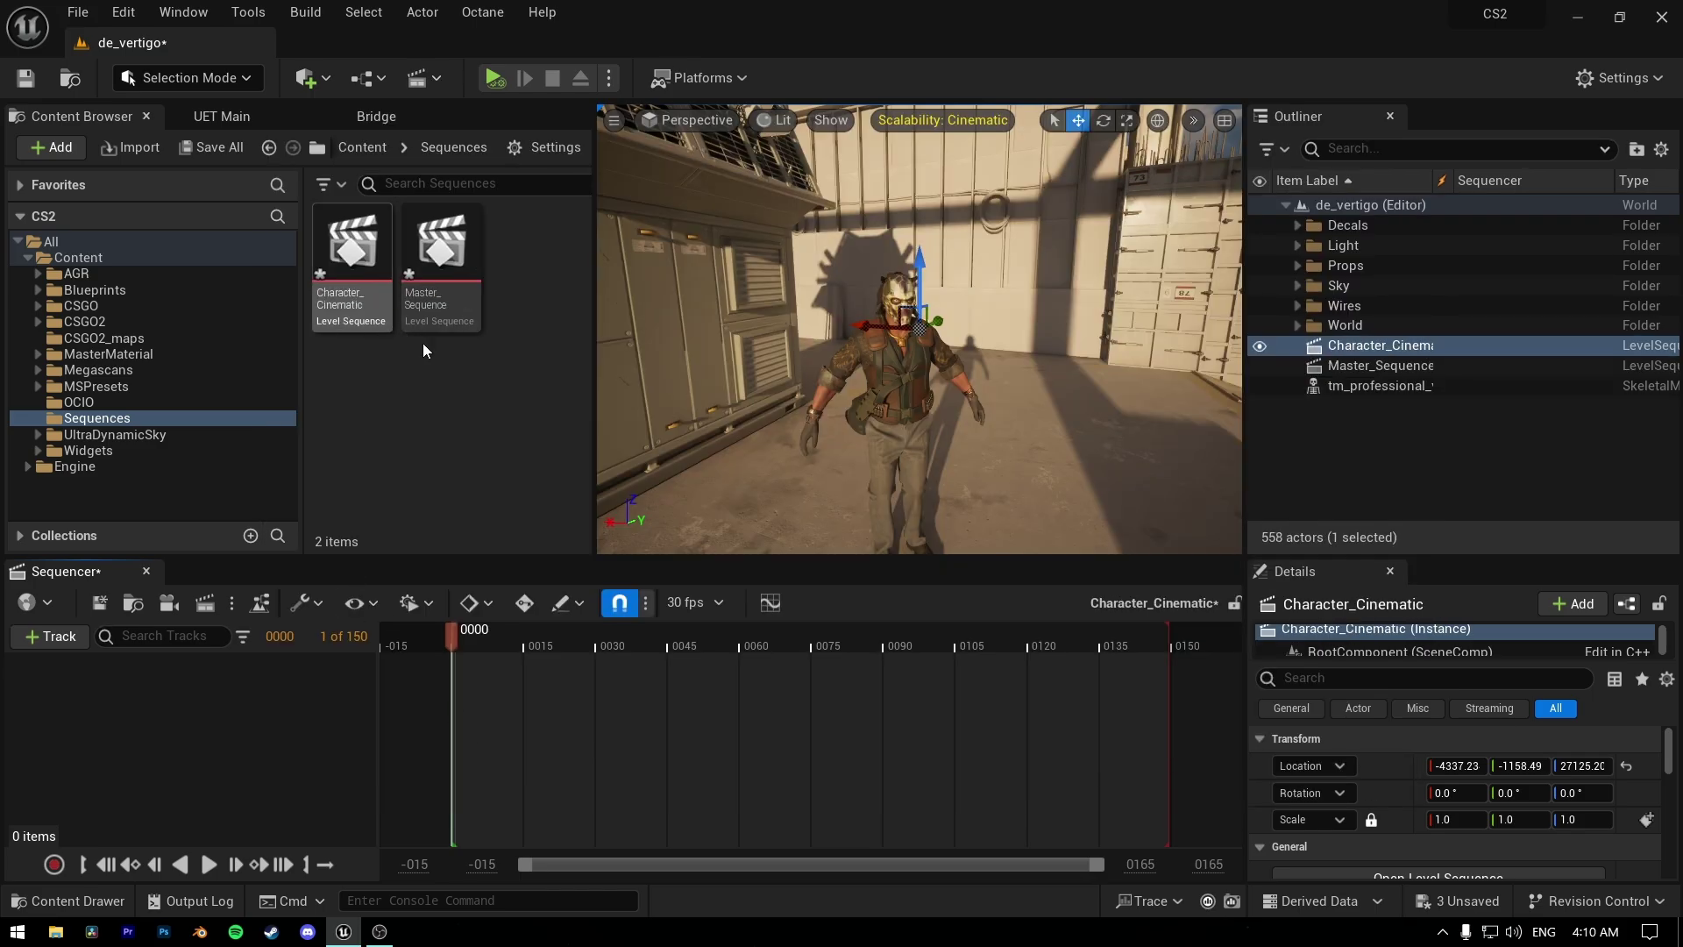
- Place a Cine Camera Actor in the level and add it to the Character_Cinematic sequence
click(386, 267)
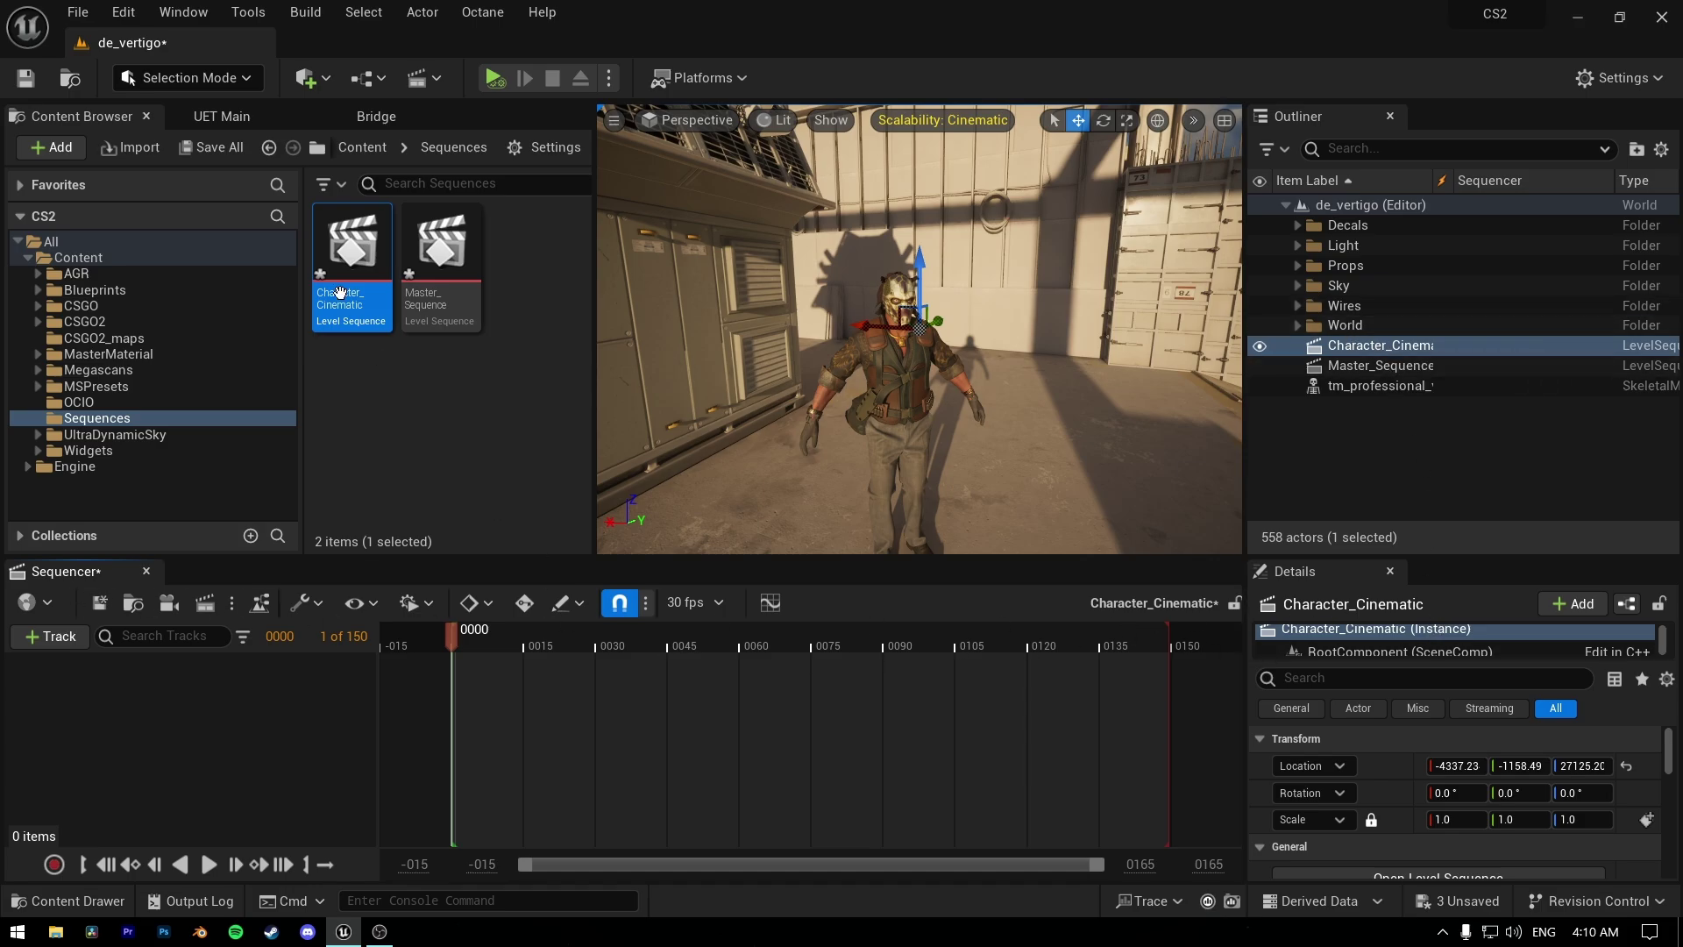
click(314, 81)
mouse_move(387, 296)
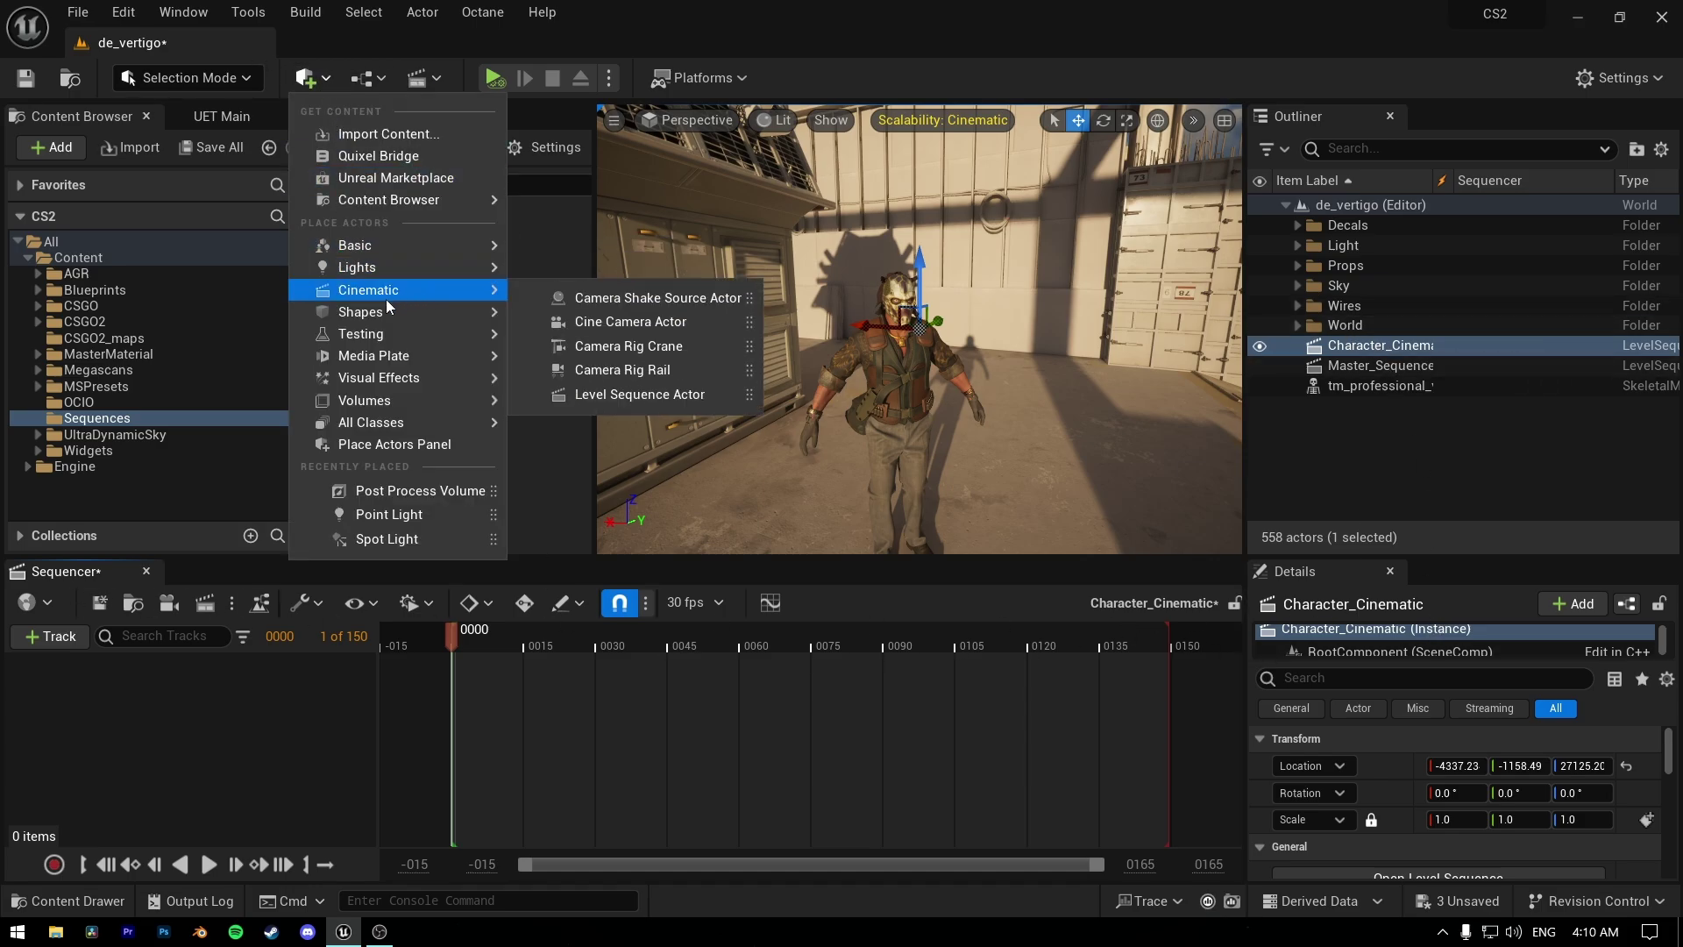
click(649, 322)
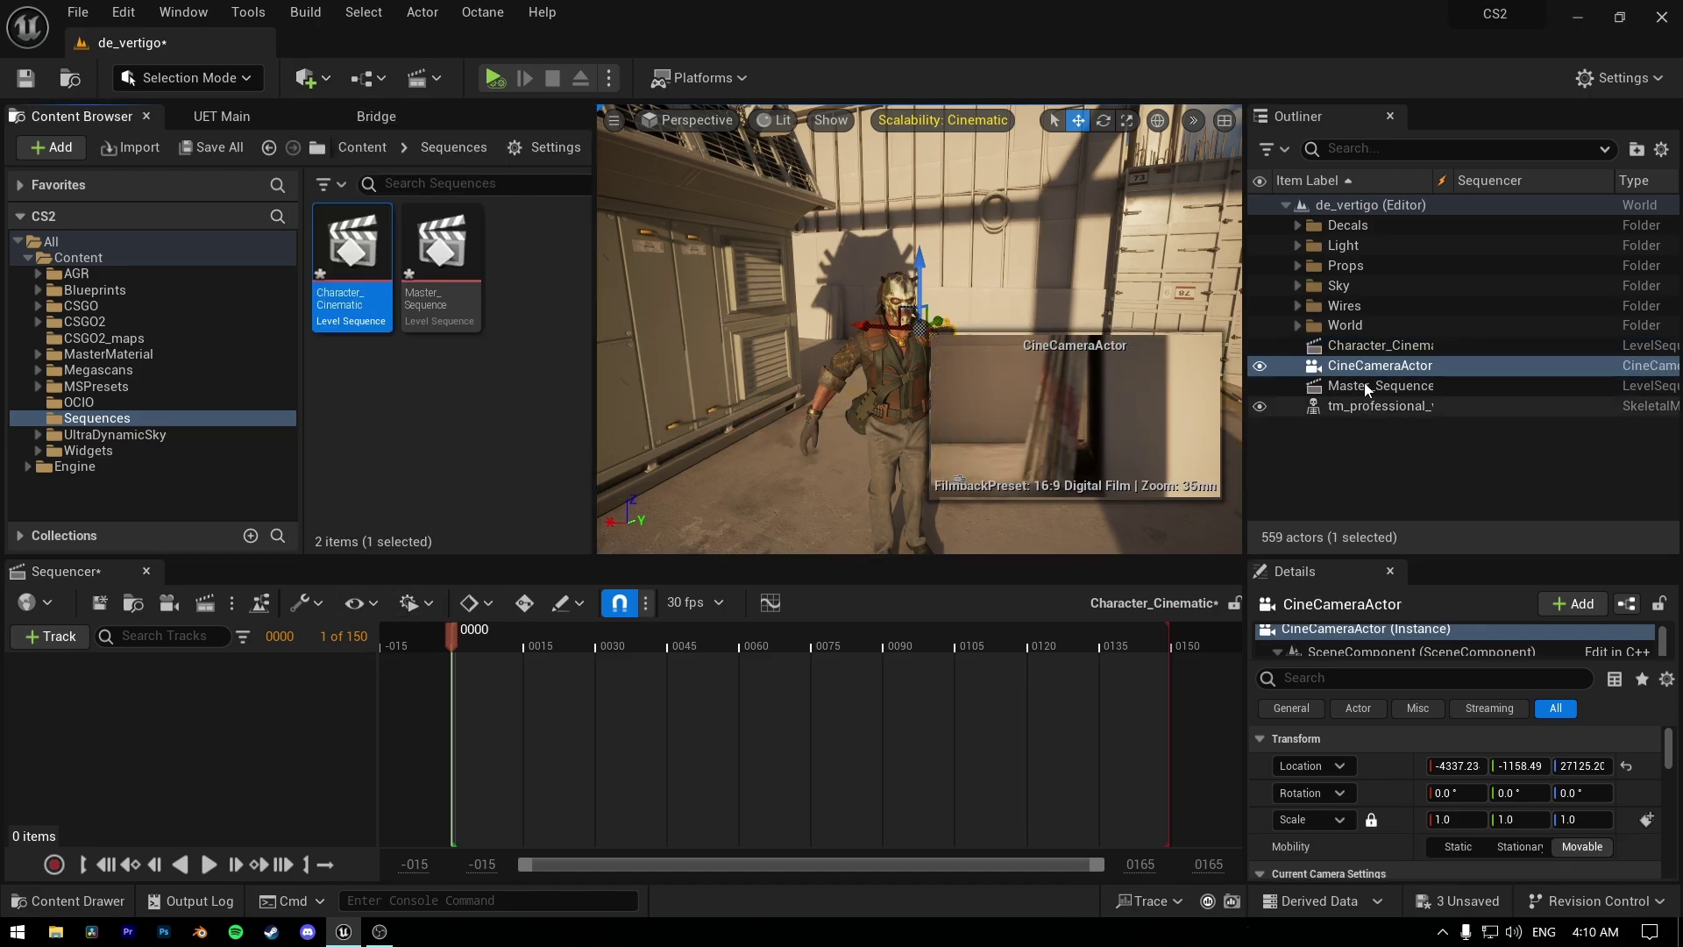
drag(1364, 366, 192, 659)
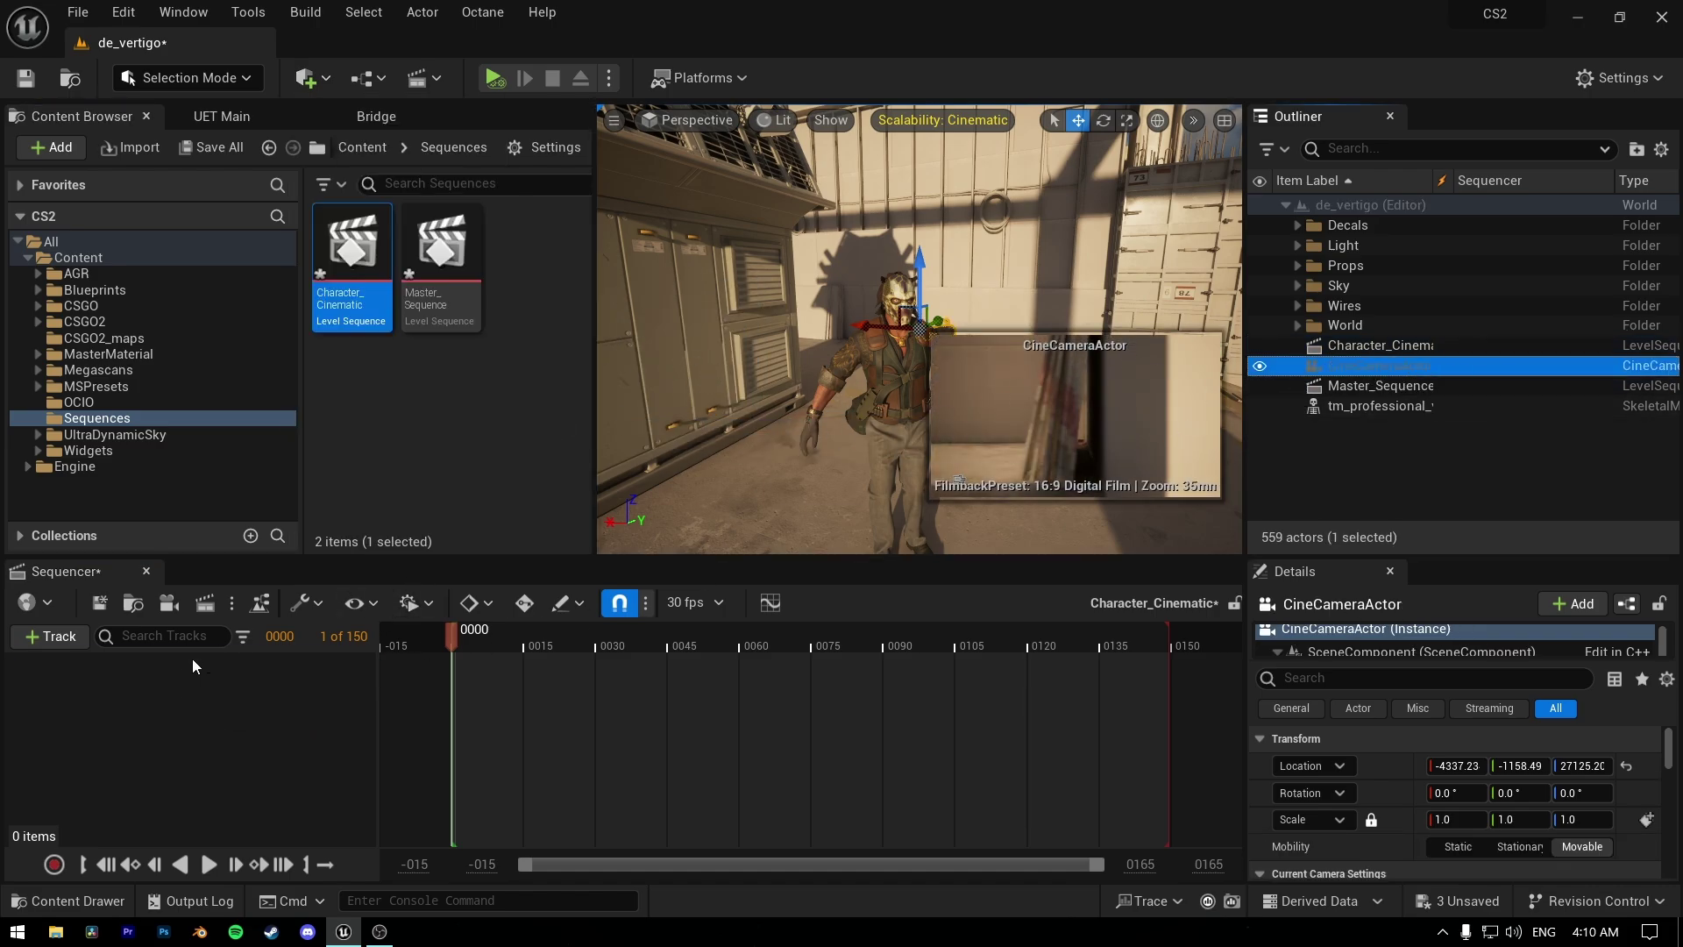
click(14, 757)
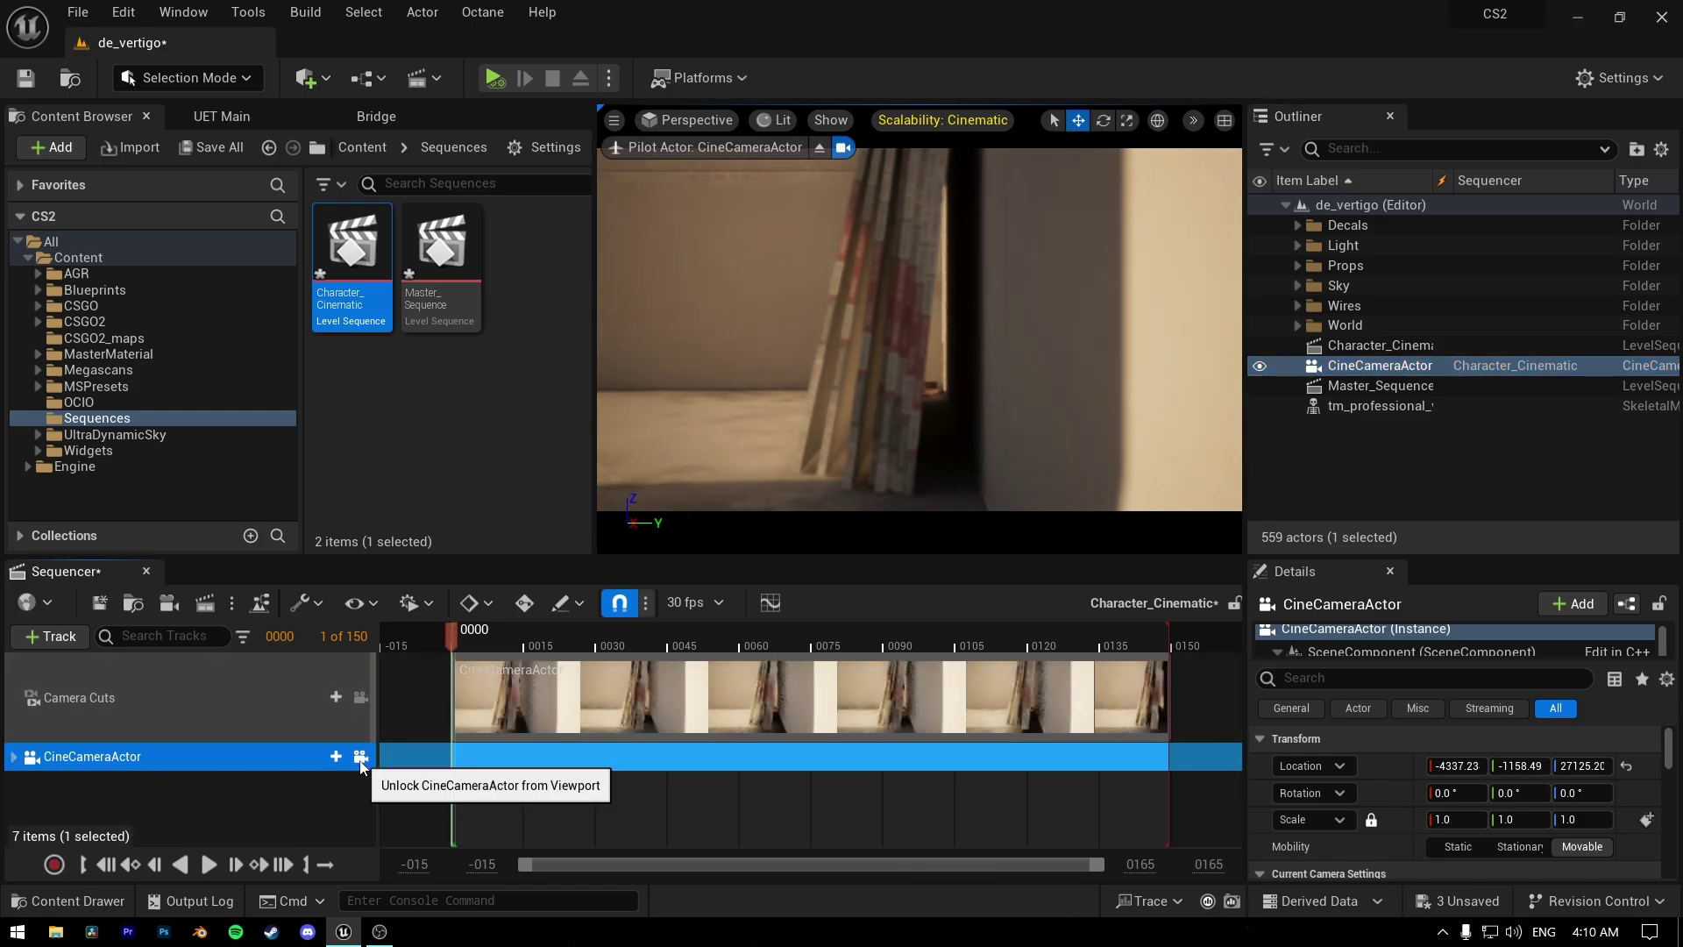
- Pilot the cine camera to frame the masked character's upper body, placing it at about X -4590, Y -2015, Z 27211
key(s)
mouse_move(911, 351)
right_down()
mouse_move(859, 333)
mouse_move(1122, 330)
mouse_move(886, 340)
mouse_move(901, 343)
right_up()
key(a)
key(w)
key(a)
key(s)
key(a)
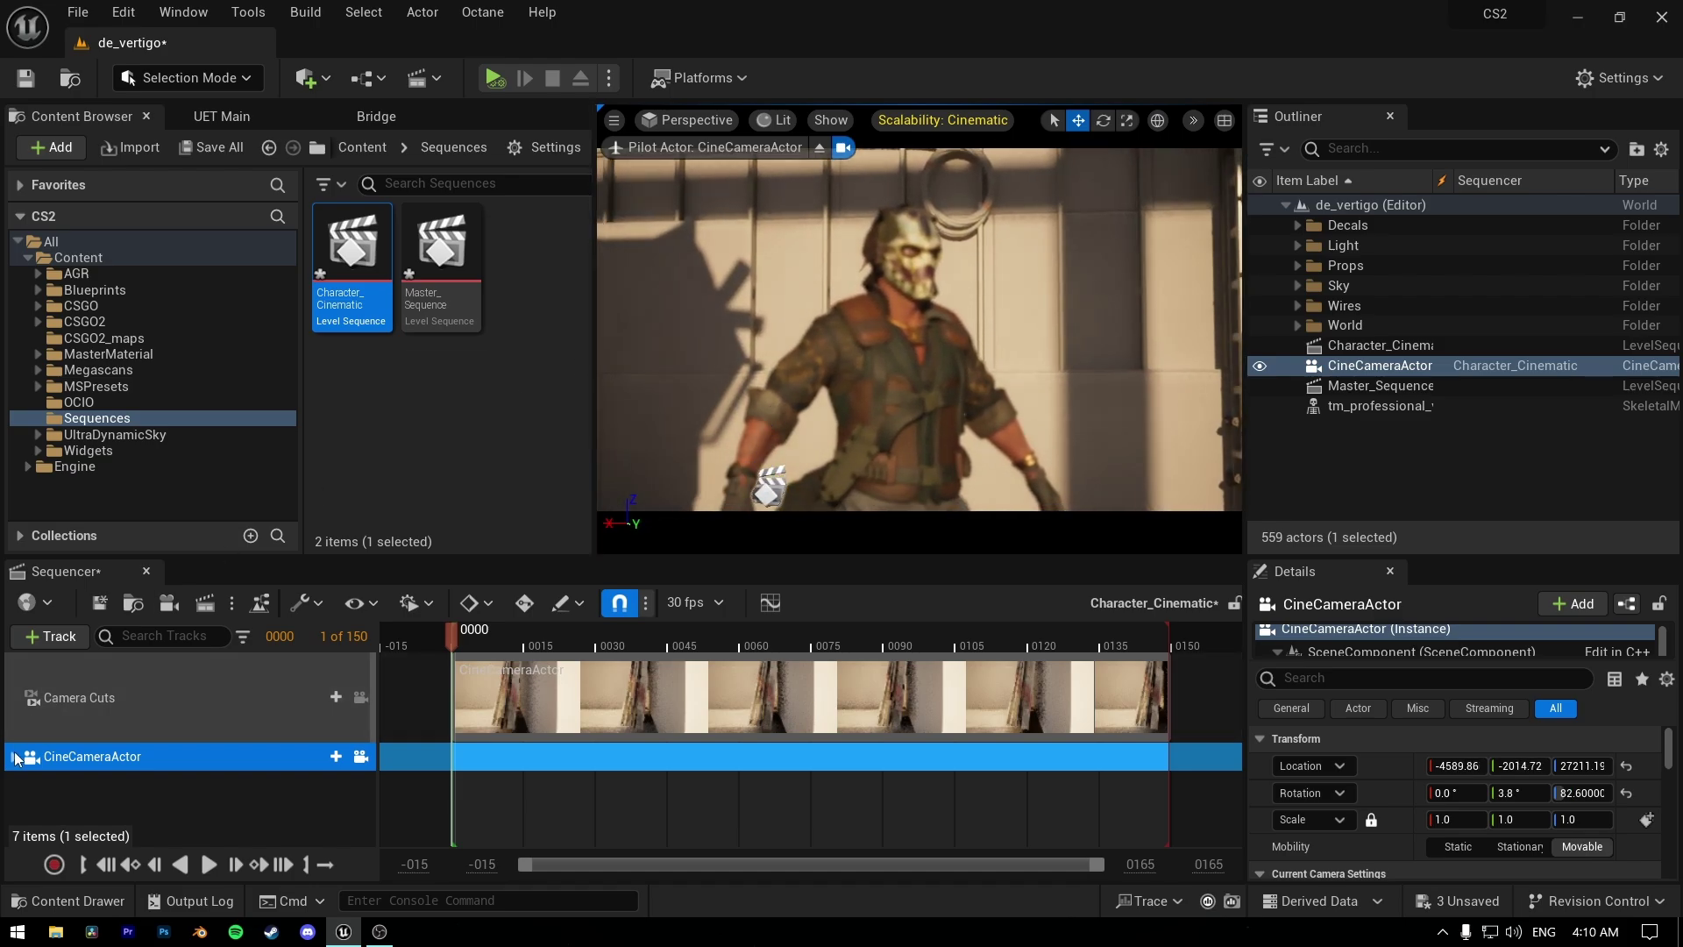
- Add a Transform keyframe for the CineCameraActor at frame 0, covering location, rotation and scale
click(14, 757)
scroll(12, 702, down, 1)
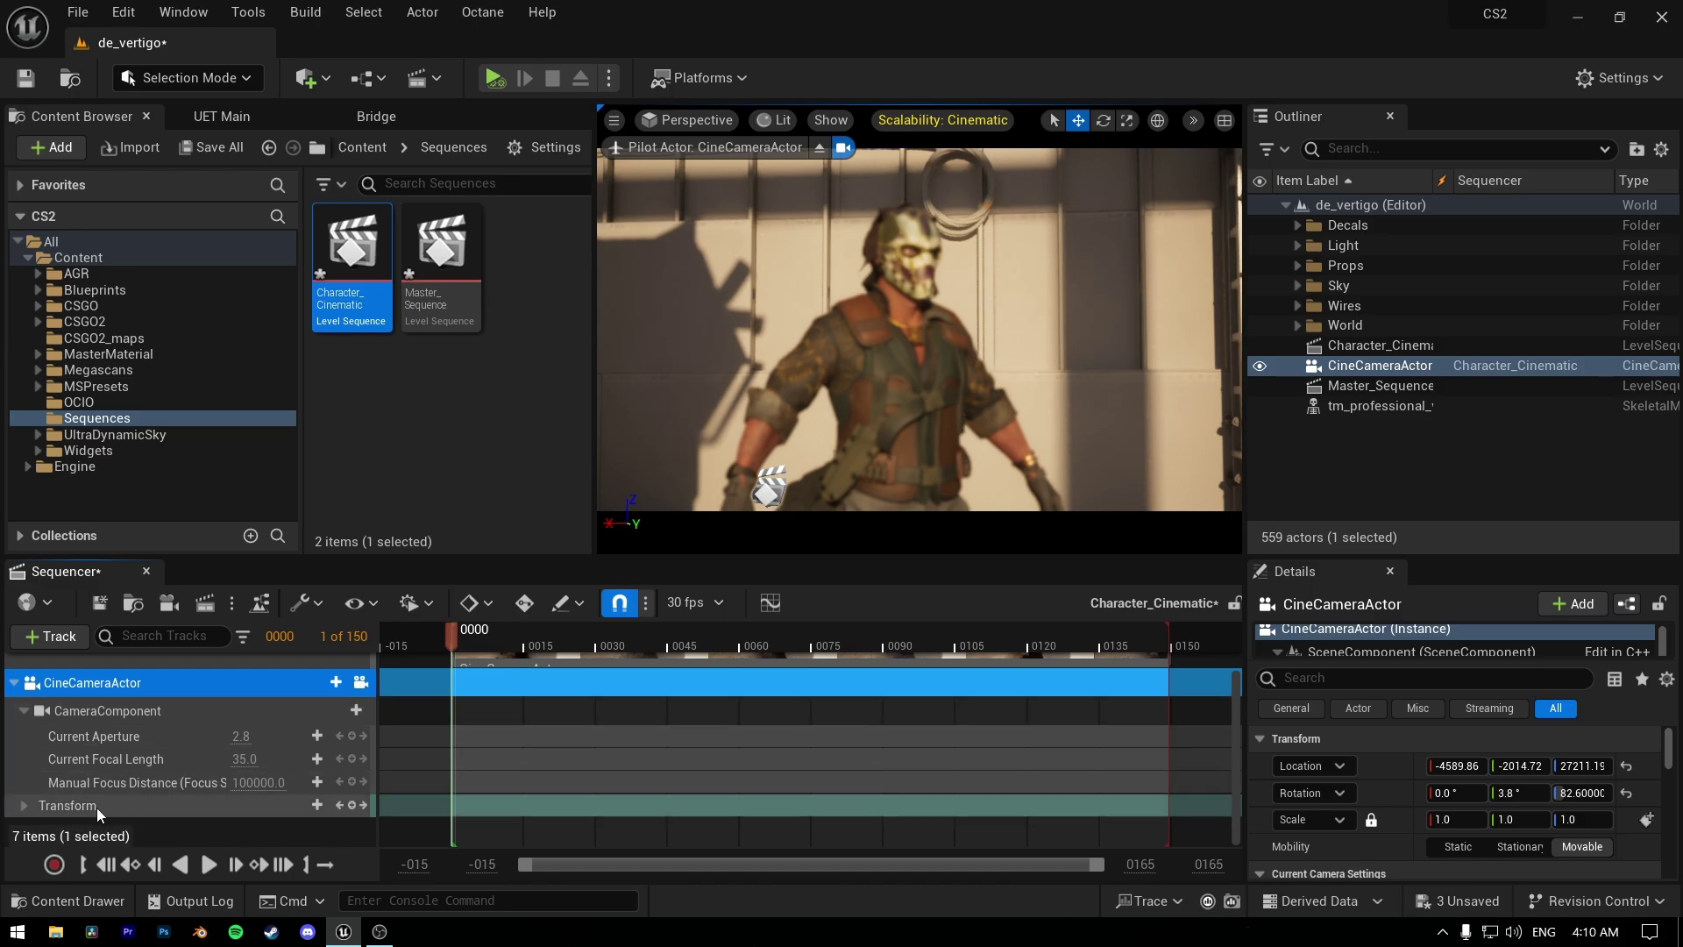
click(175, 805)
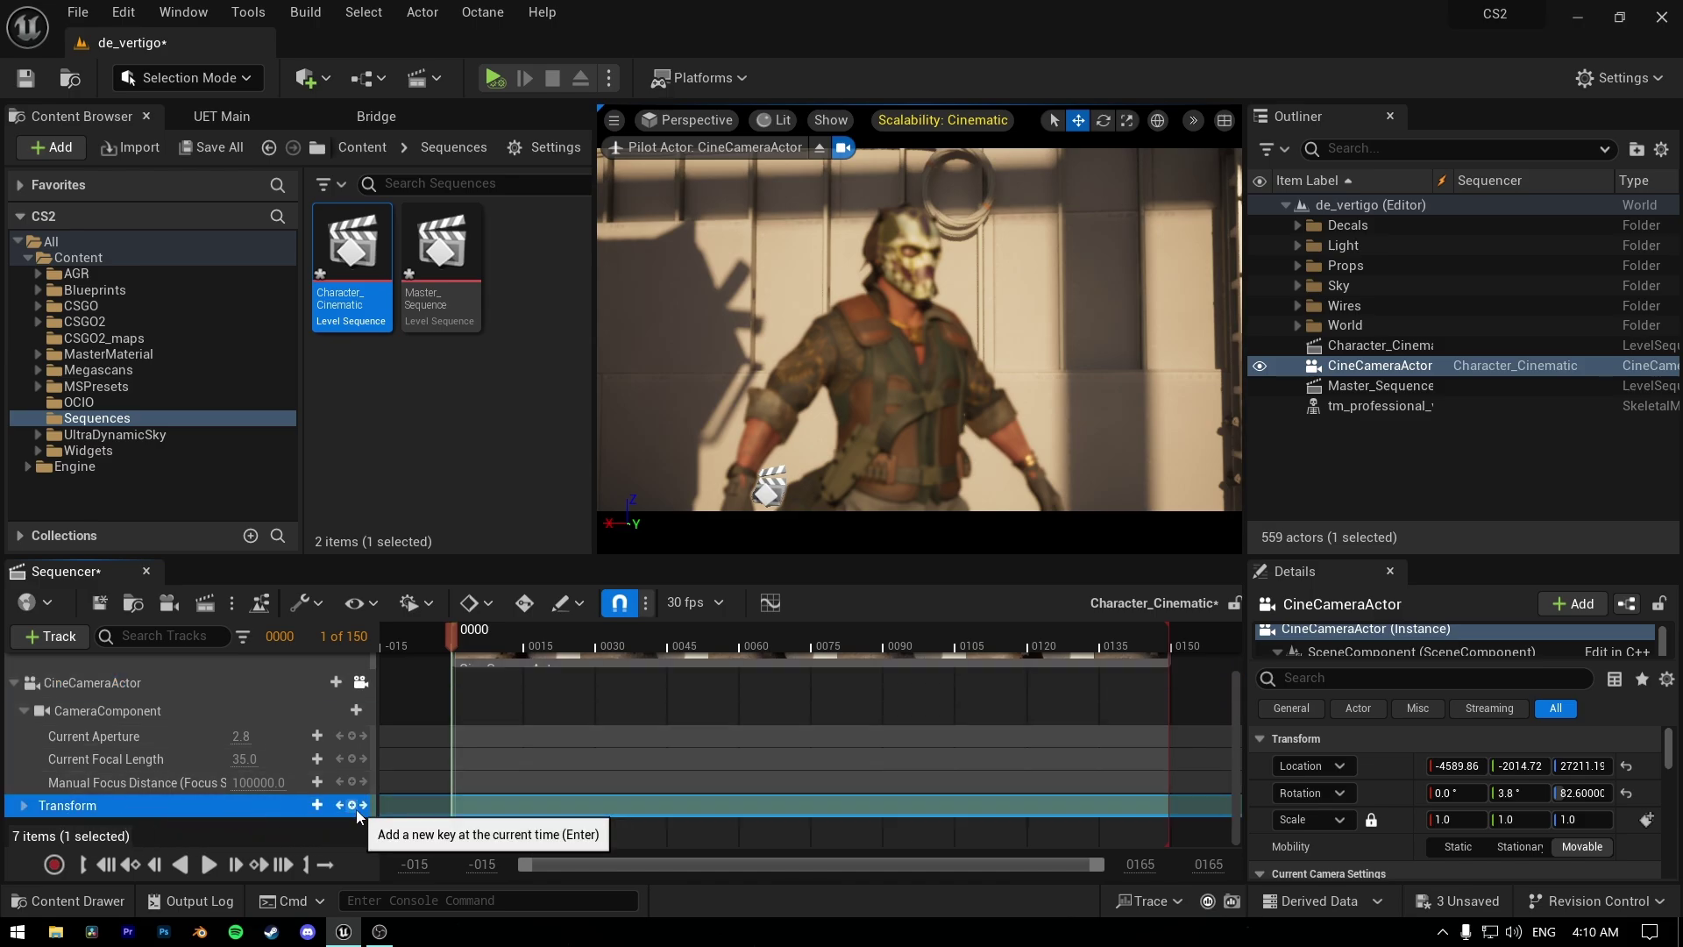
click(351, 805)
click(24, 804)
scroll(134, 772, down, 2)
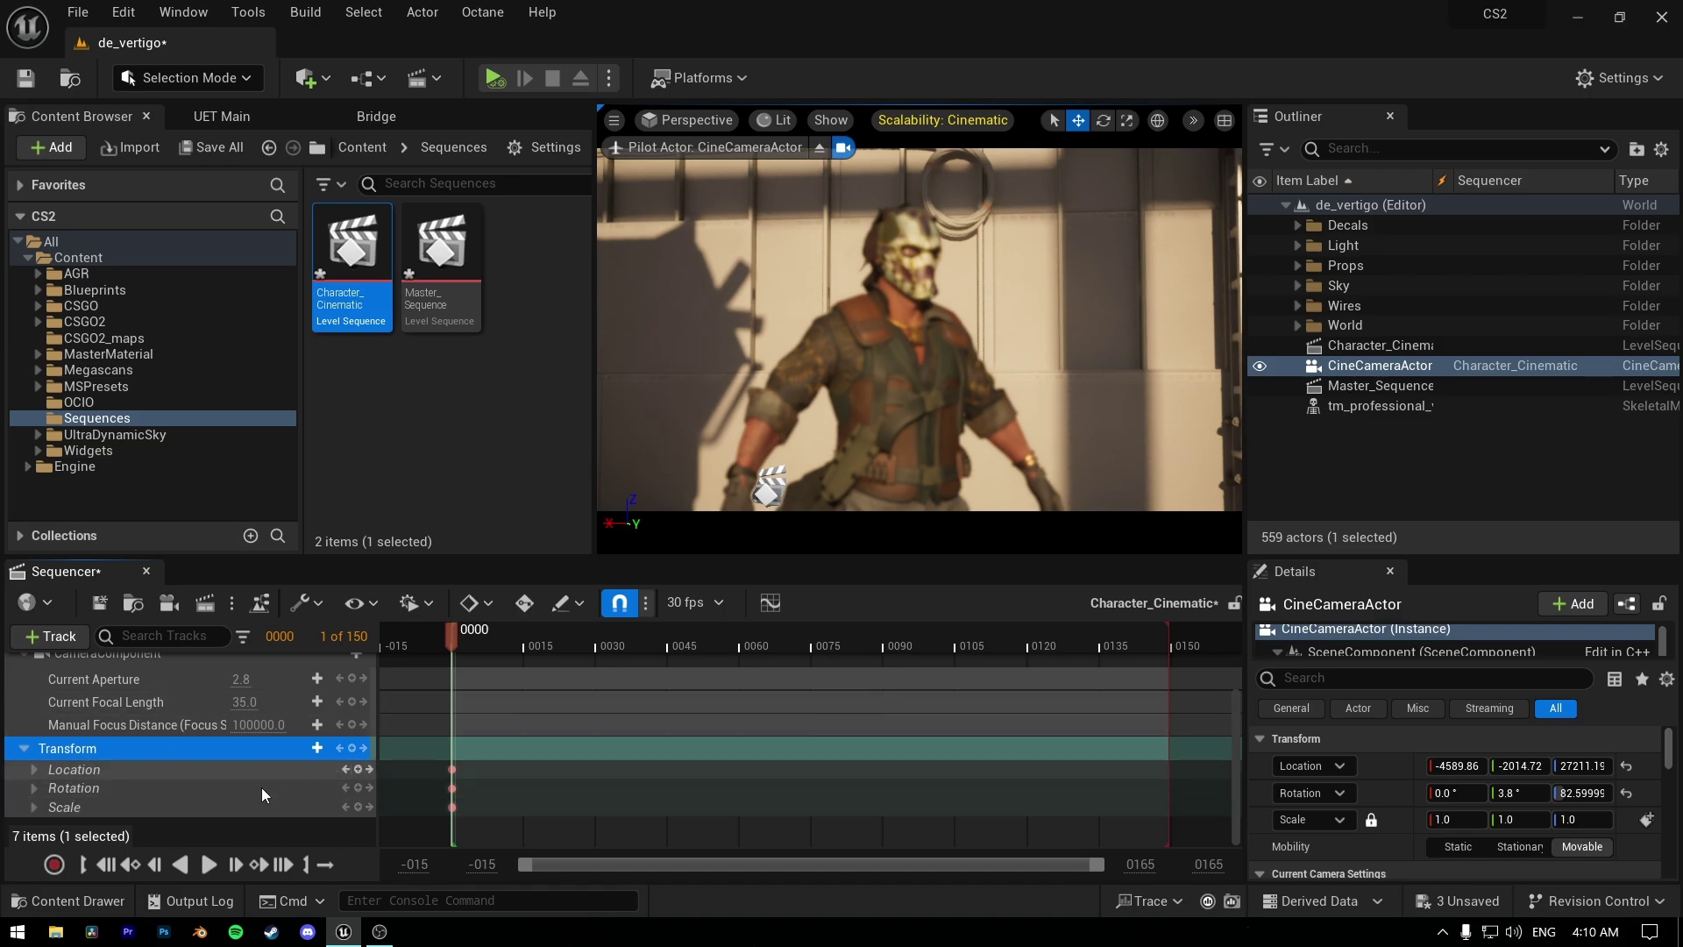
click(27, 748)
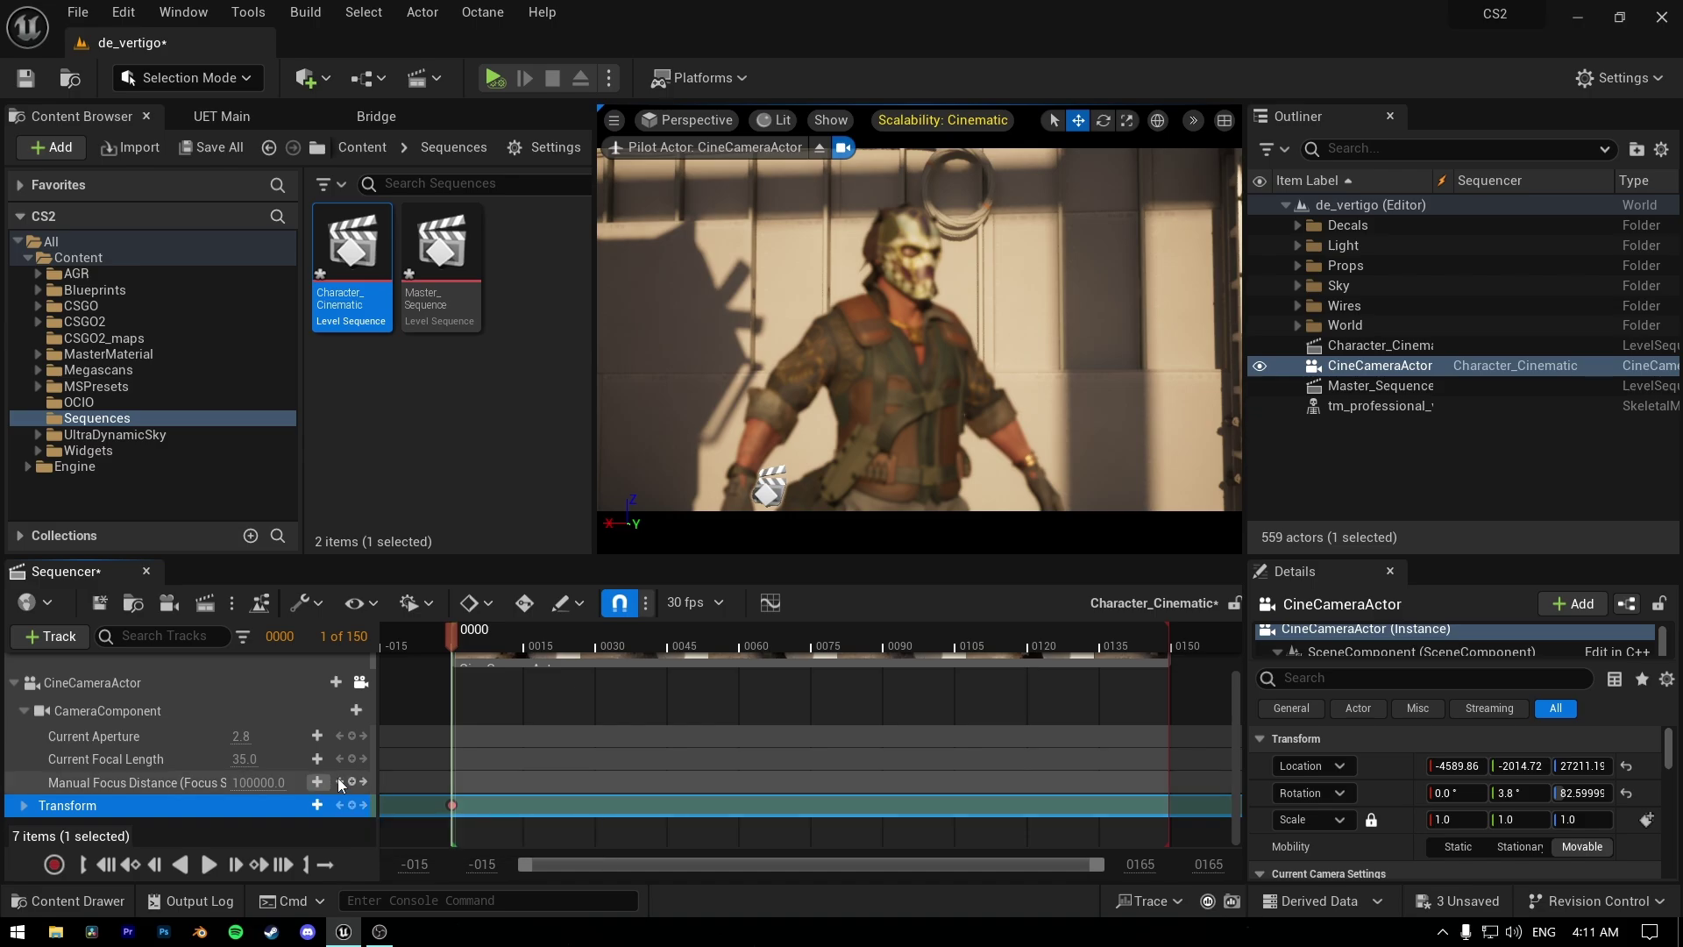
- At frame 80, pilot the camera around to the character's front and add a second Transform keyframe
right_click(894, 368)
click(462, 655)
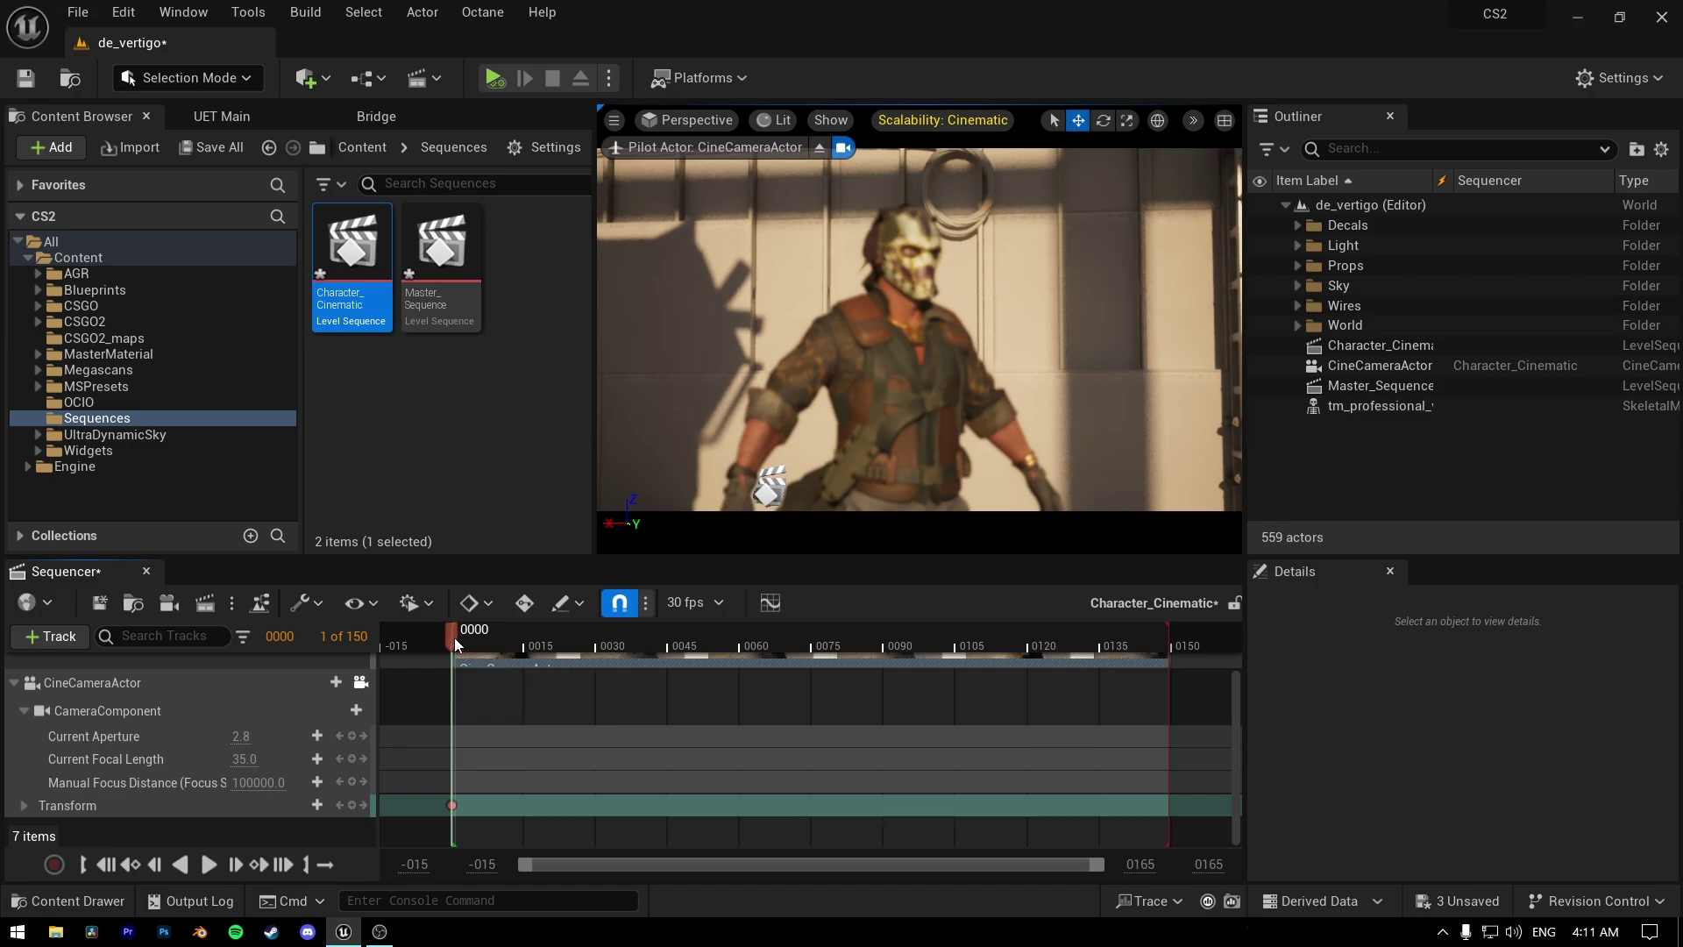
drag(536, 648, 836, 651)
right_drag(998, 267, 960, 250)
right_drag(851, 338, 824, 333)
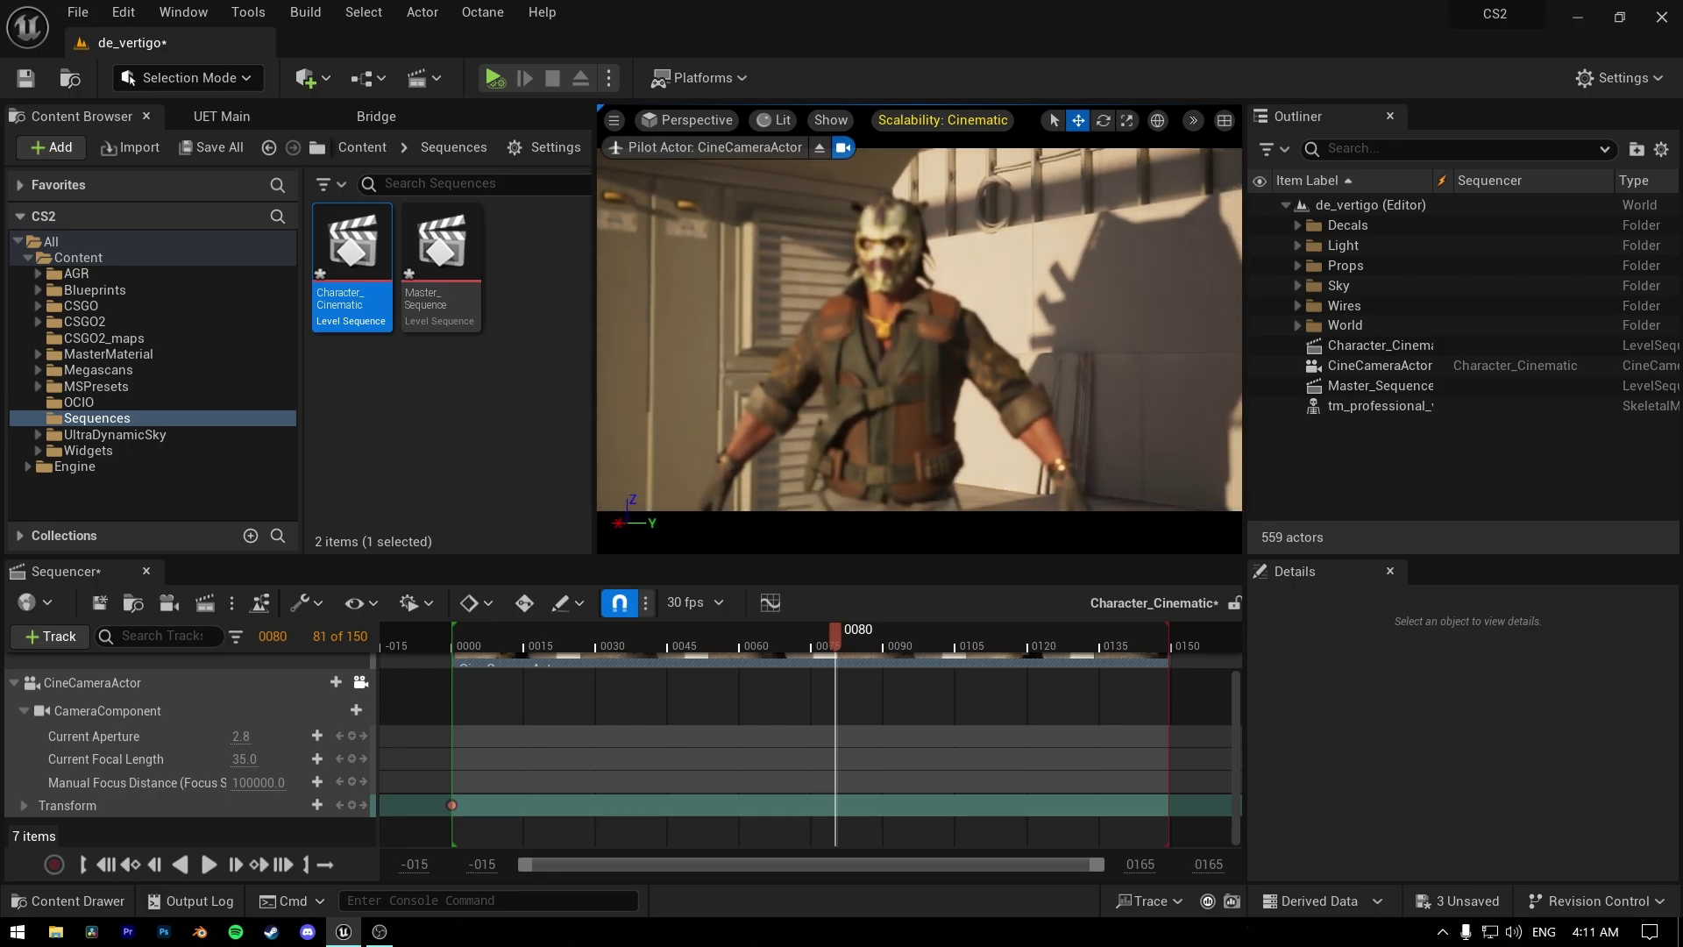
click(352, 804)
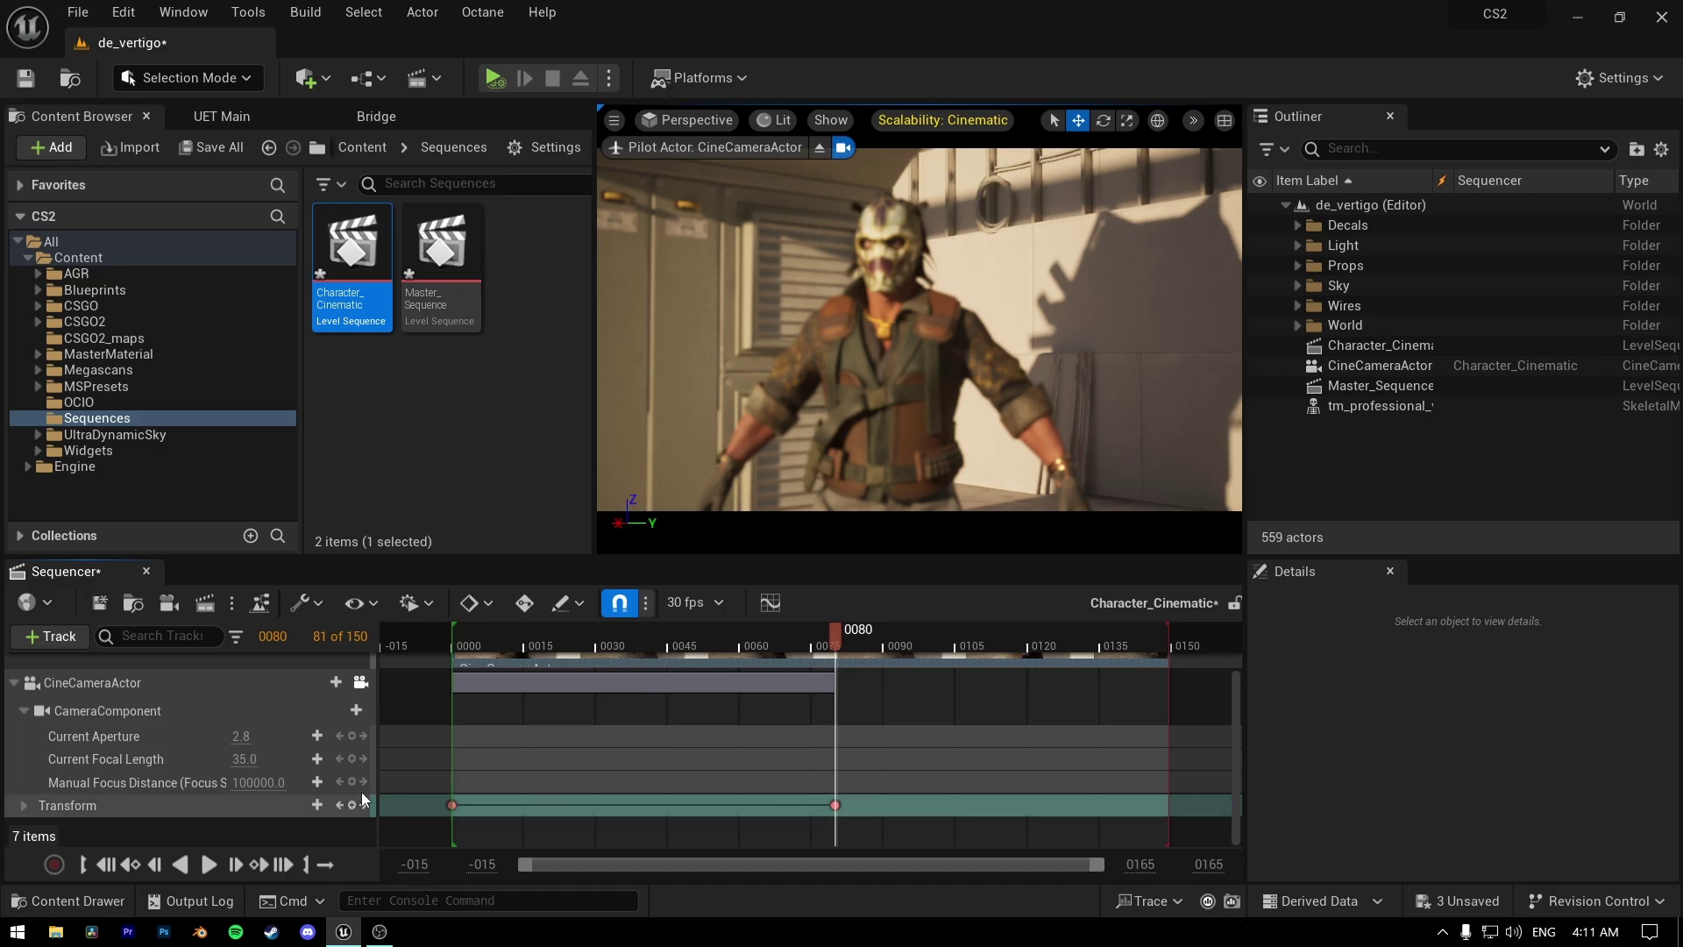
- At frame 0, sample the camera's Manual Focus Distance from the character's torso and keyframe it at about 293.79 cm
drag(840, 638, 456, 690)
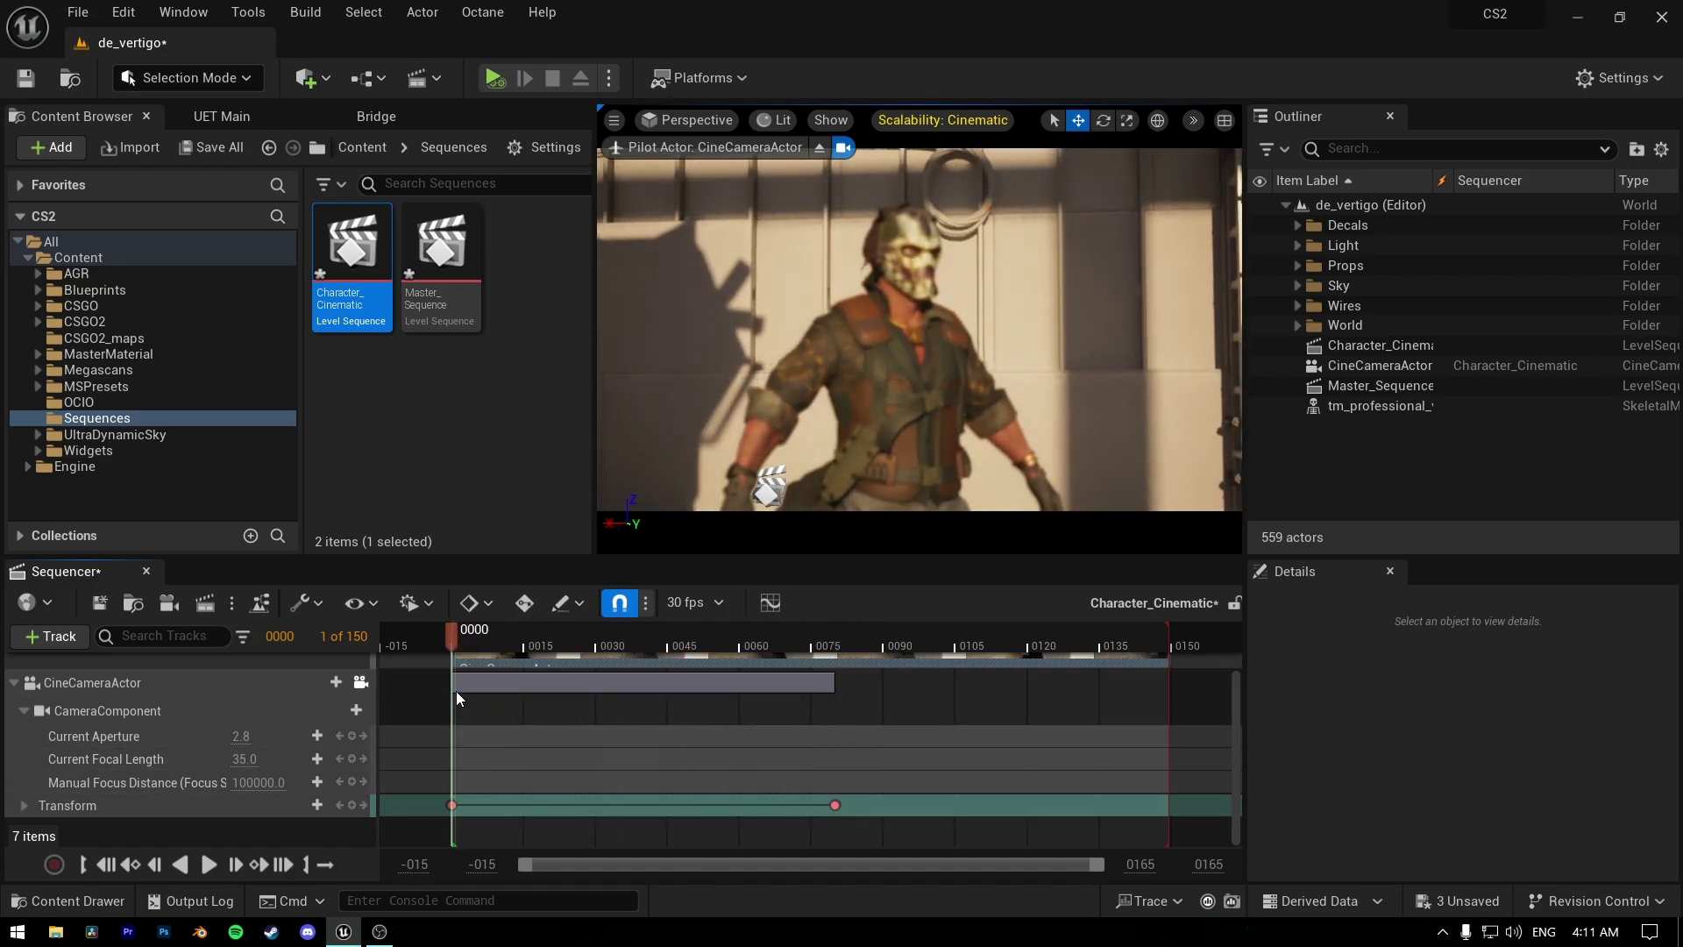
click(87, 712)
click(140, 685)
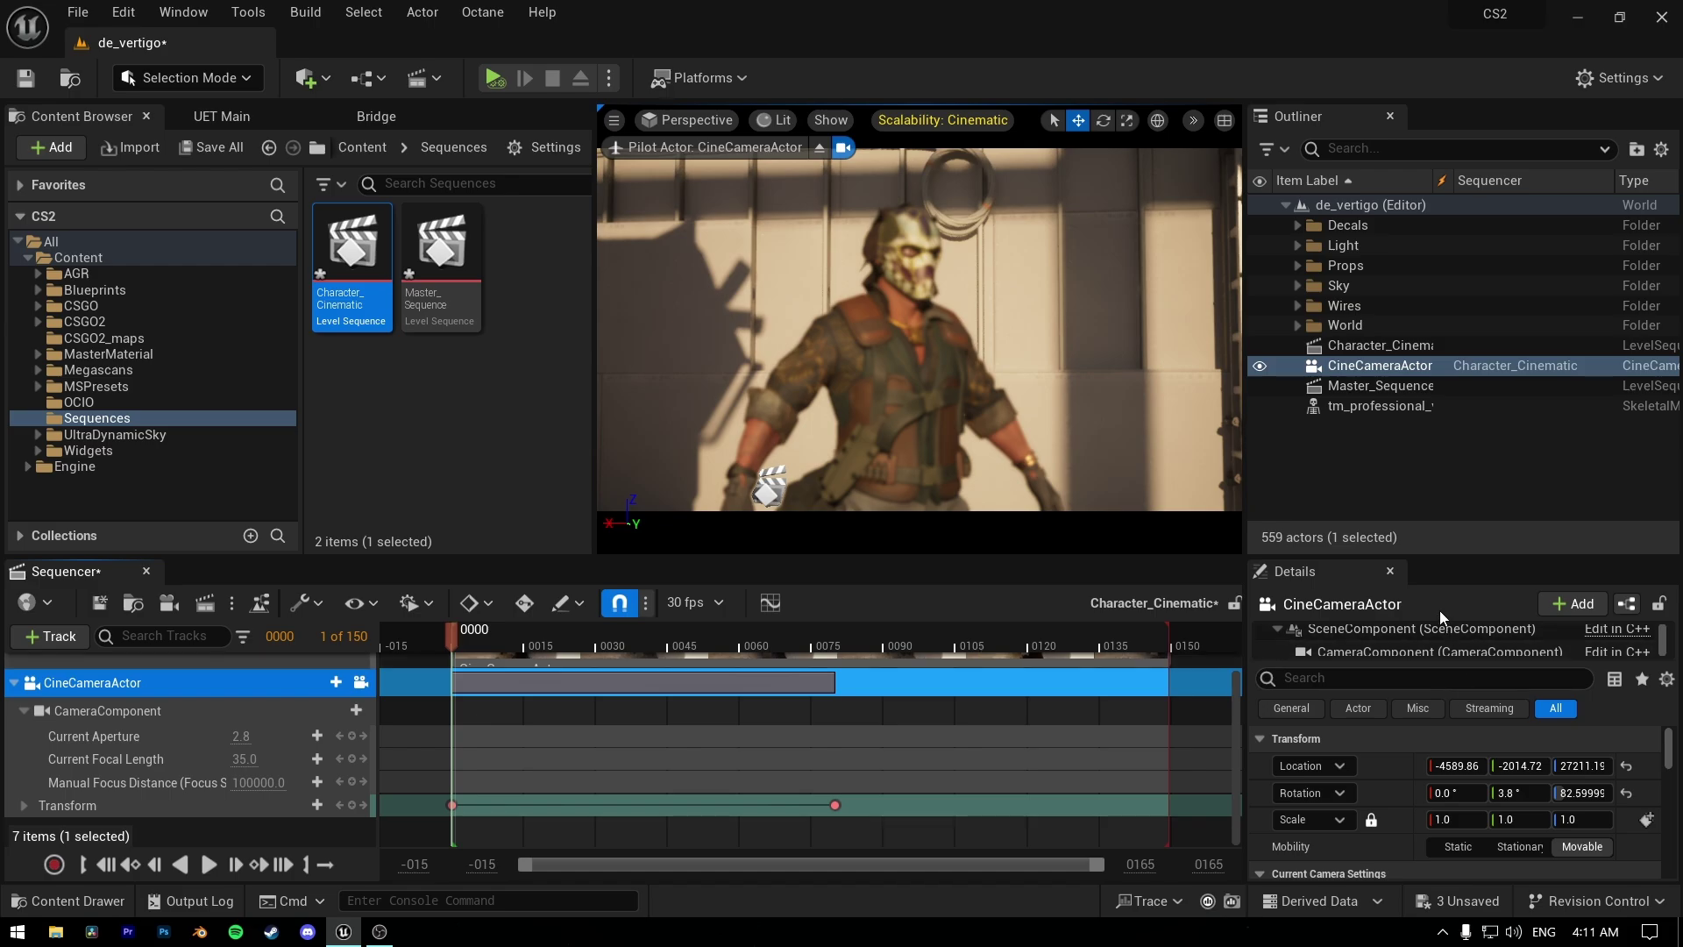
drag(1445, 554, 1451, 506)
scroll(1465, 771, down, 8)
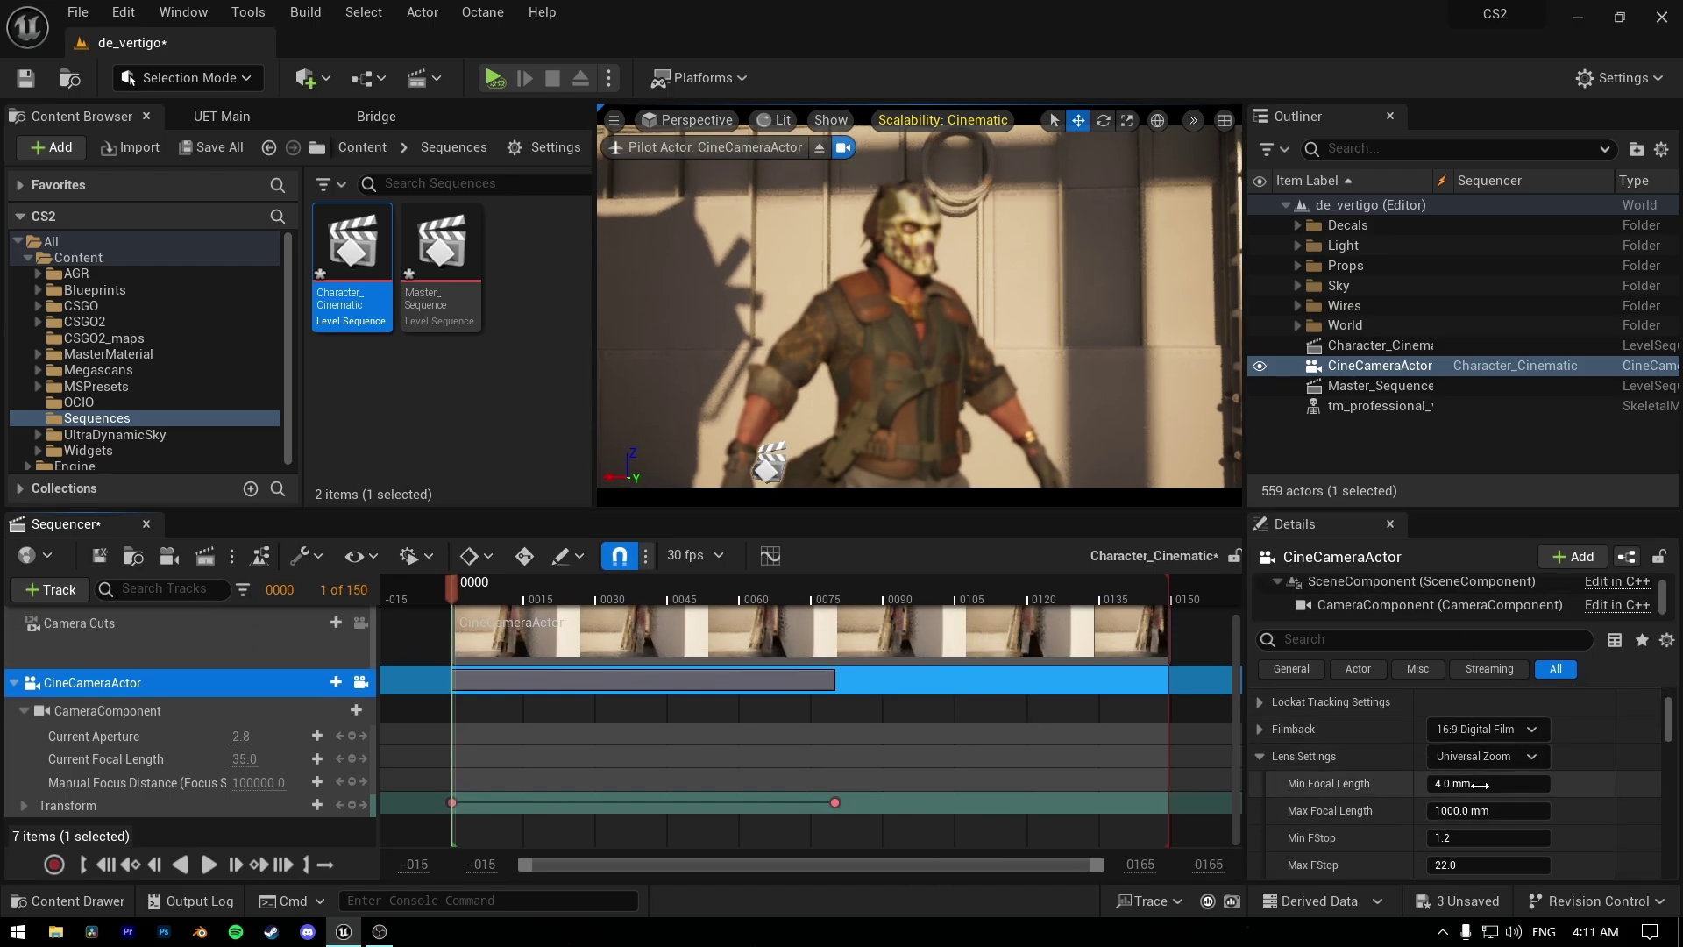
scroll(1368, 772, down, 3)
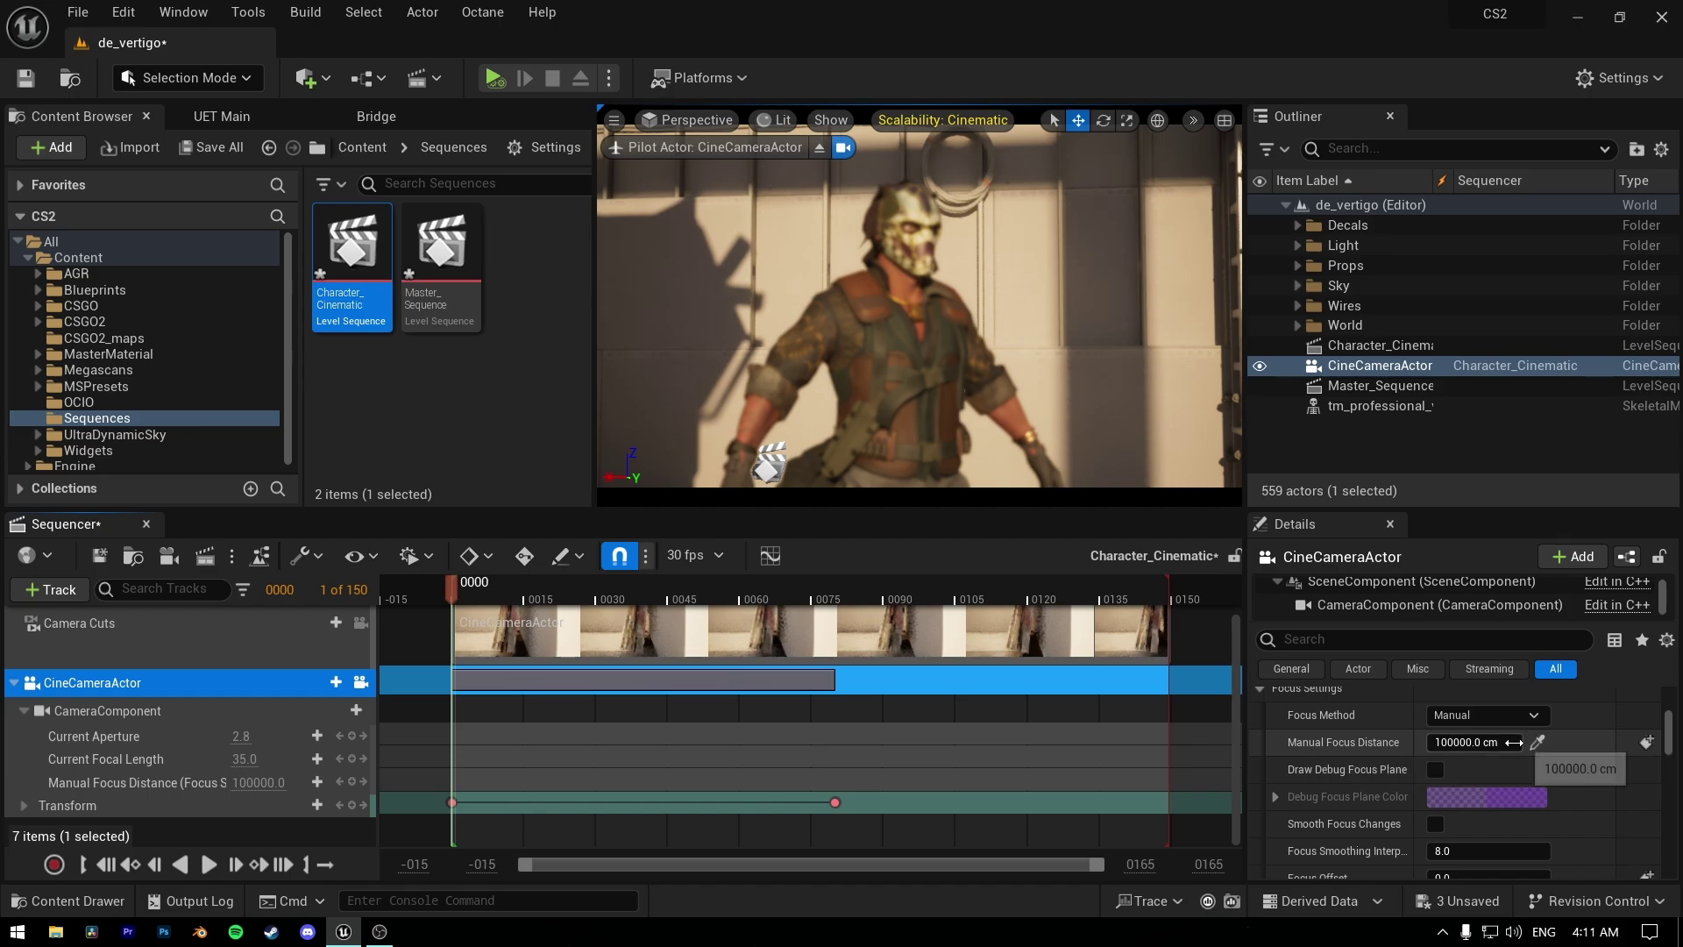
click(1539, 743)
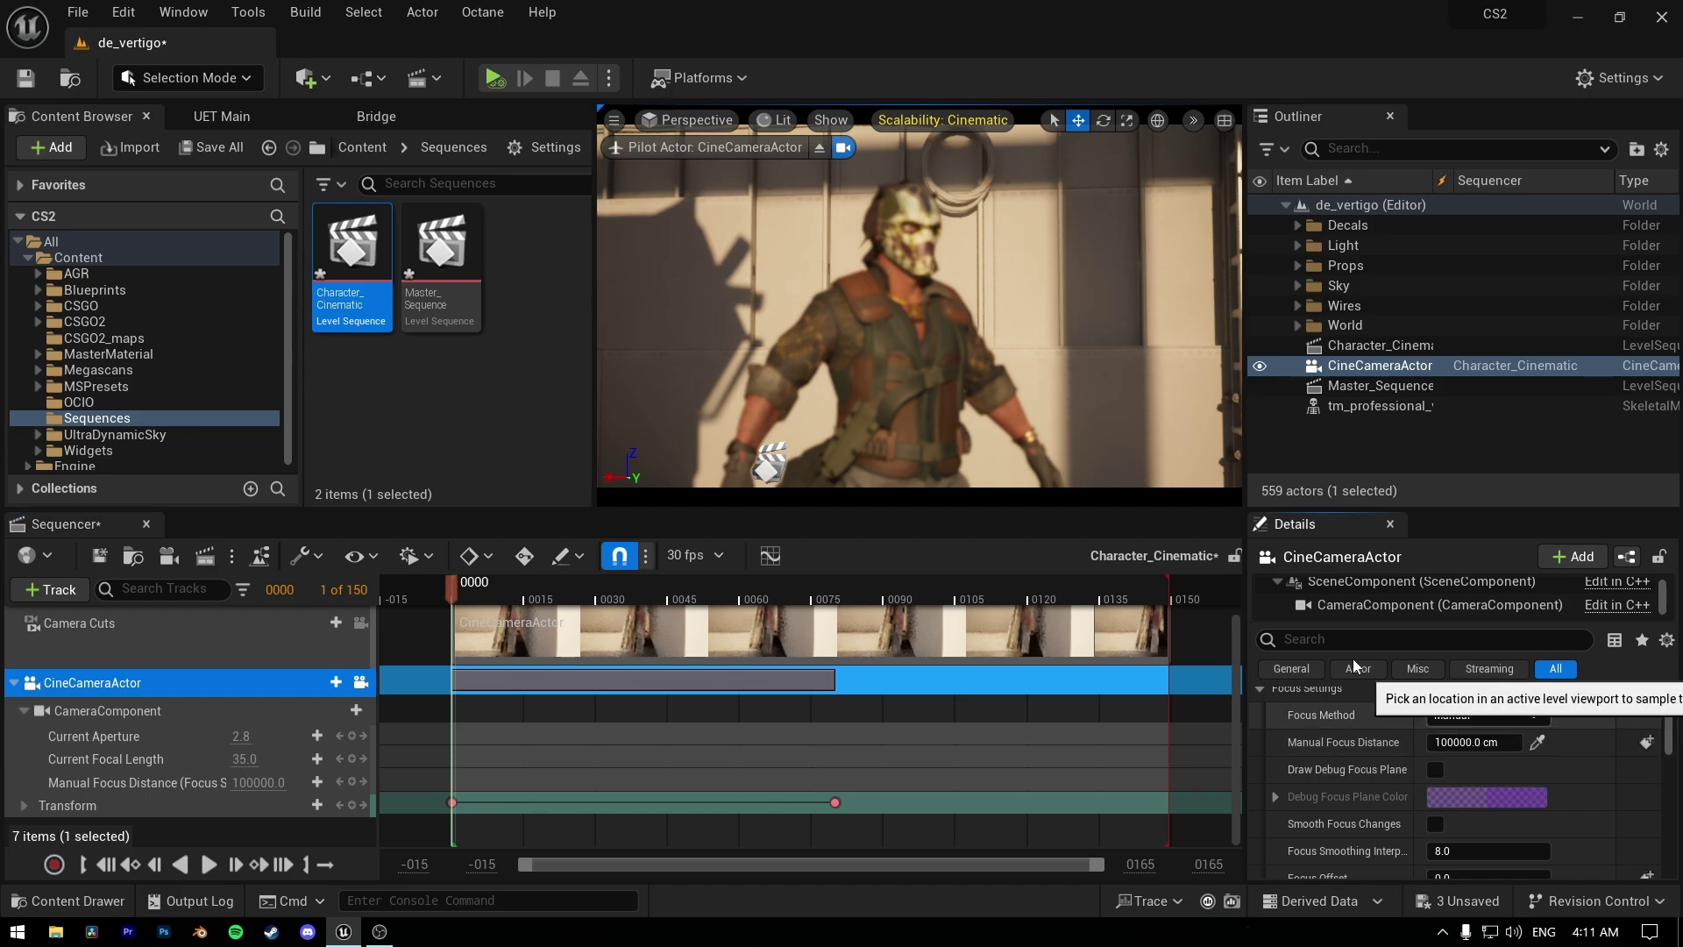
click(888, 307)
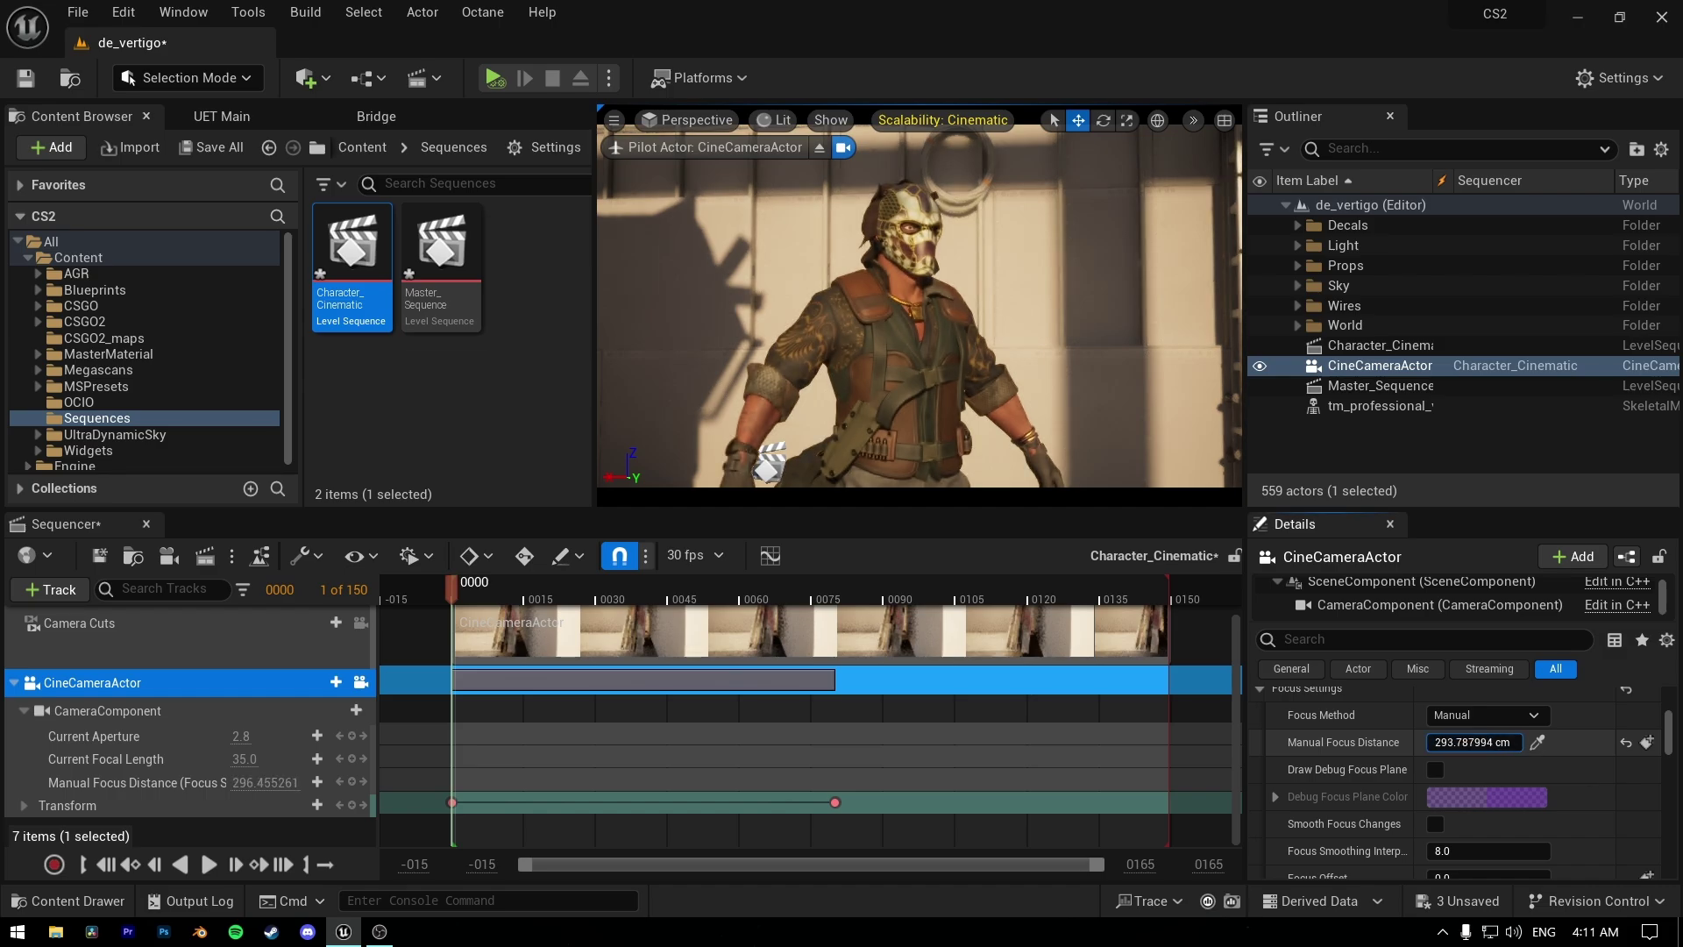
click(352, 782)
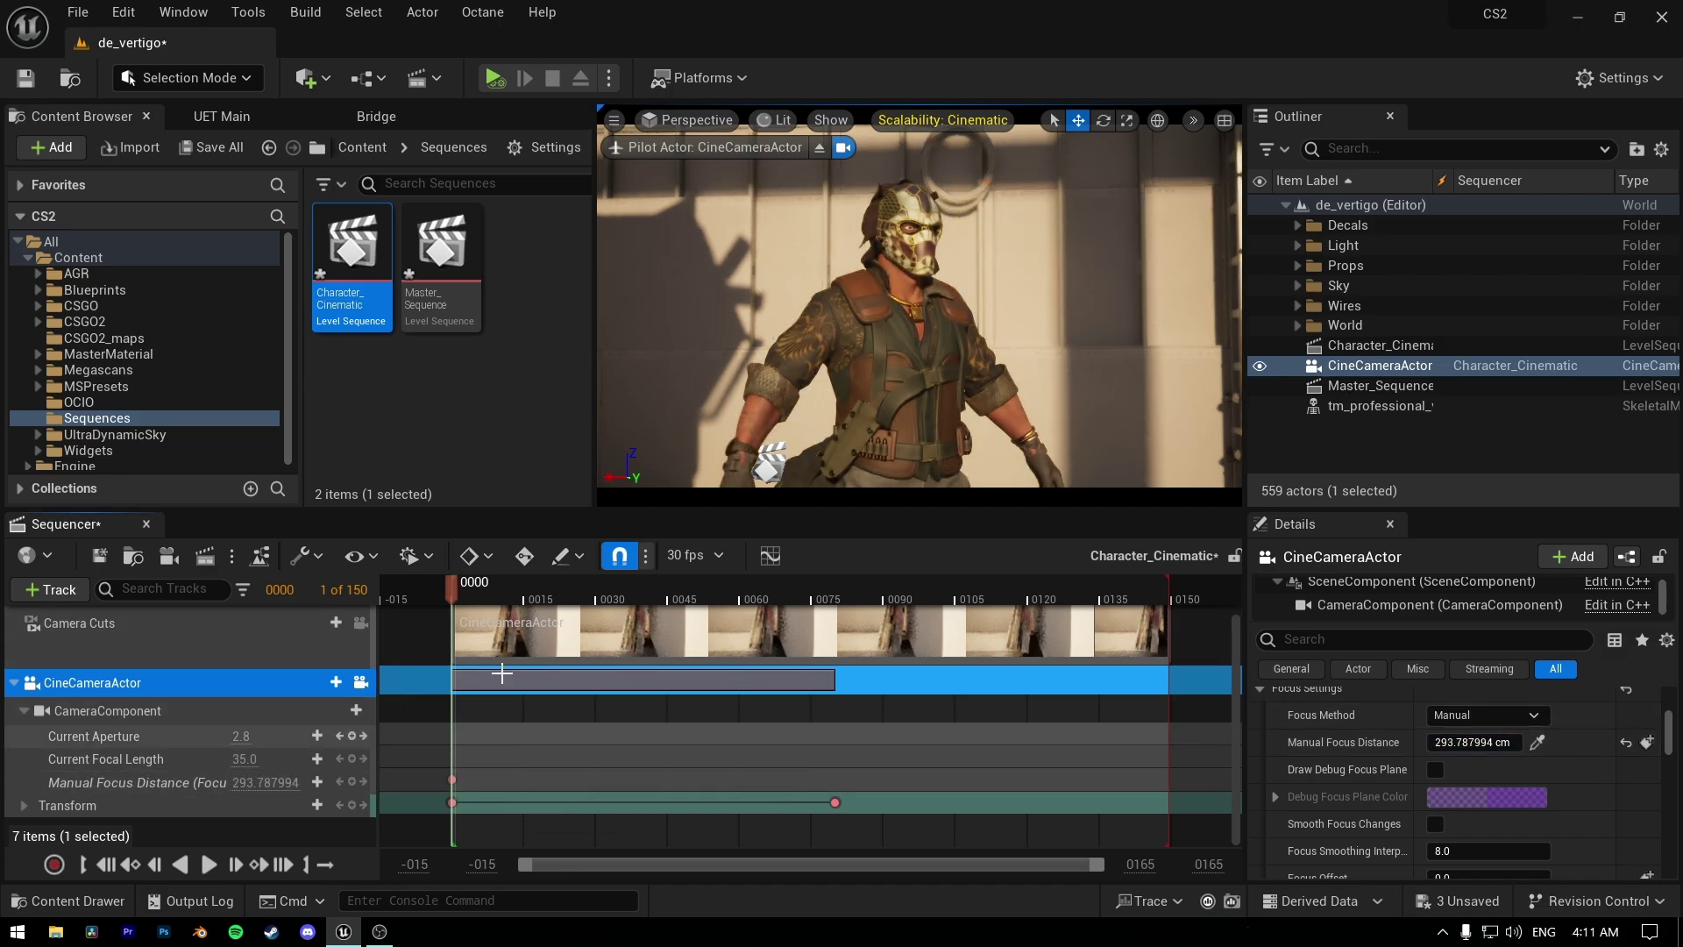
- Preview the camera move, and at frame 80 keyframe the Manual Focus Distance at about 315.39 cm to sharpen the character
key(space)
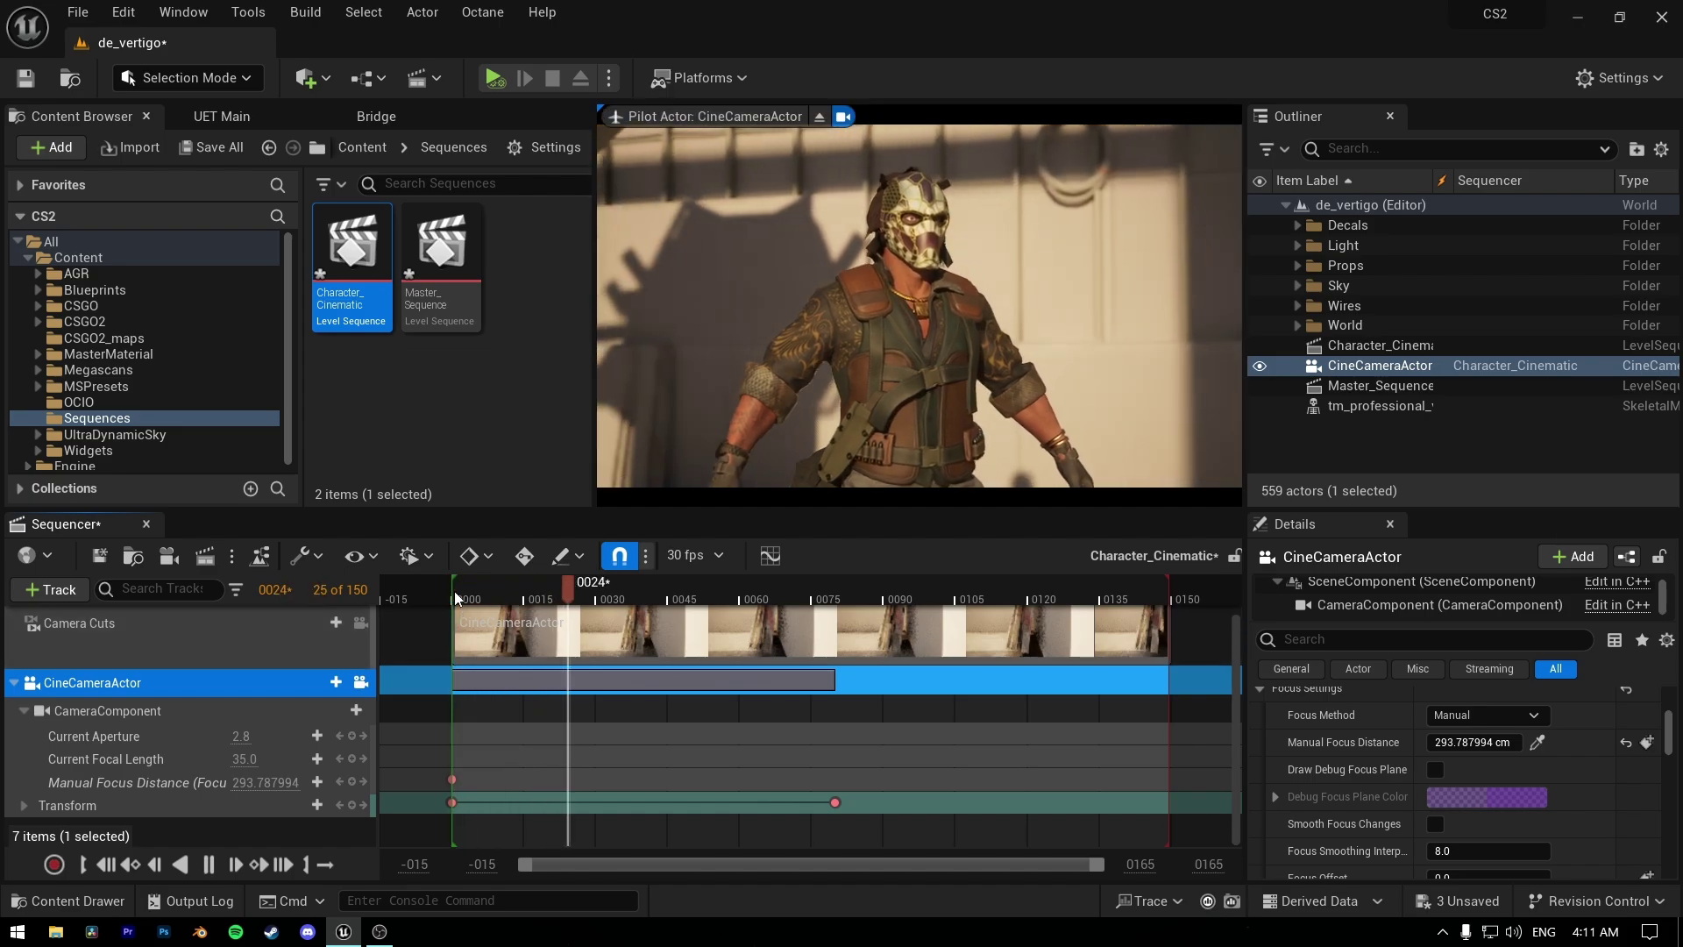
key(space)
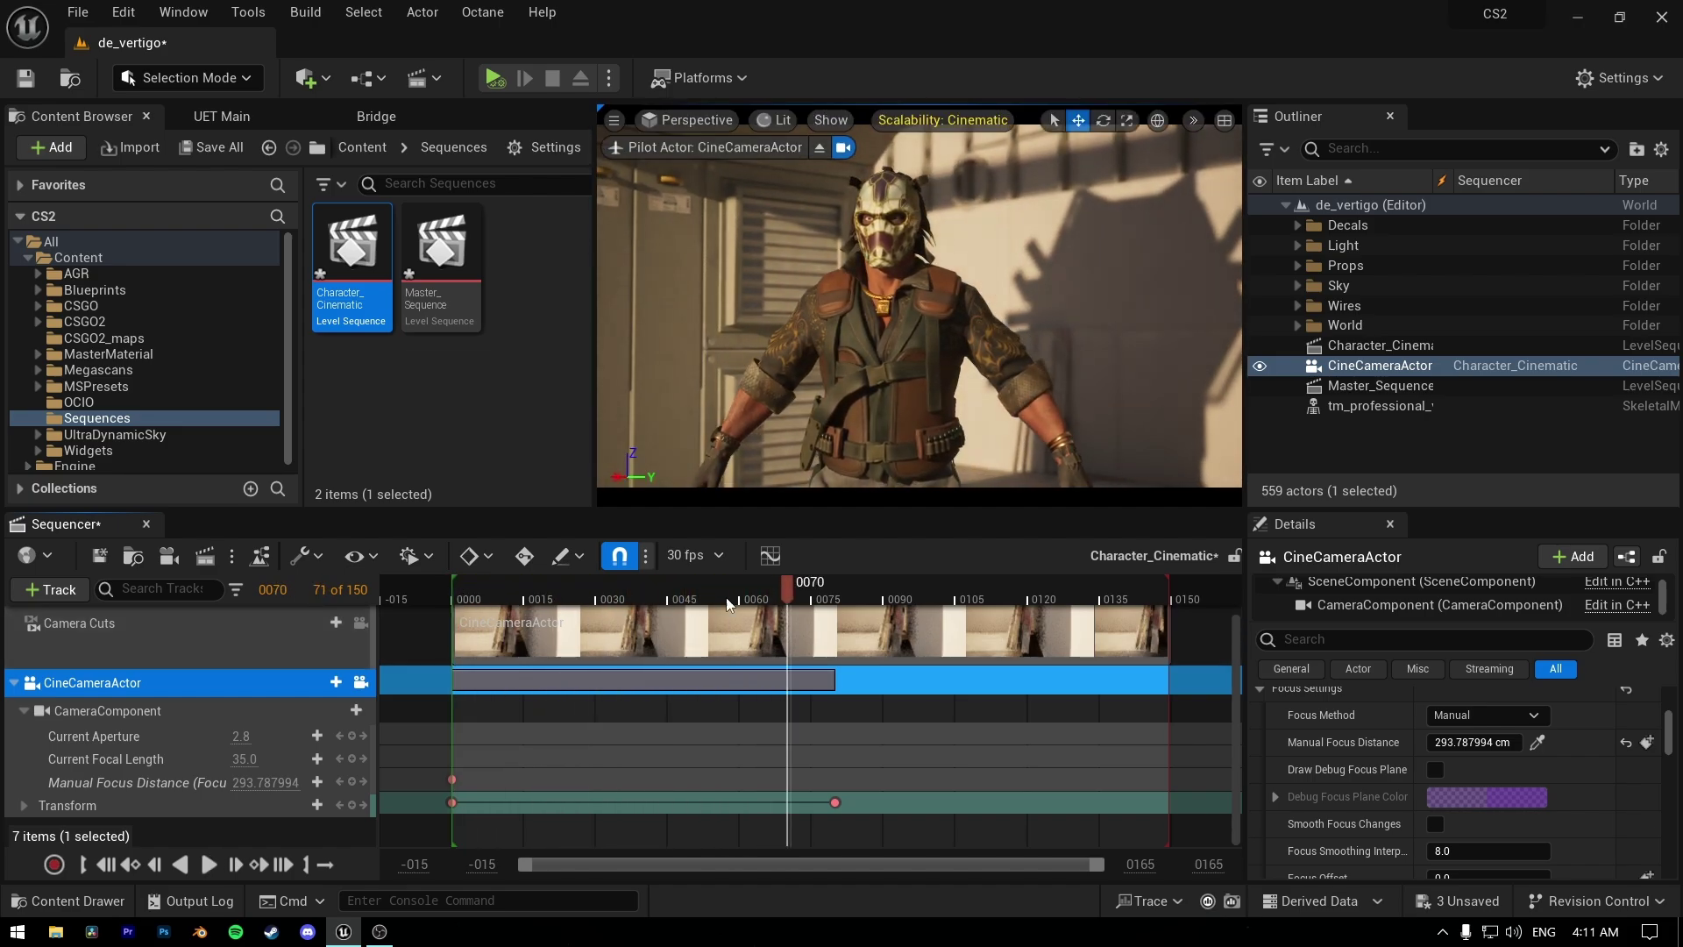
drag(787, 597, 840, 605)
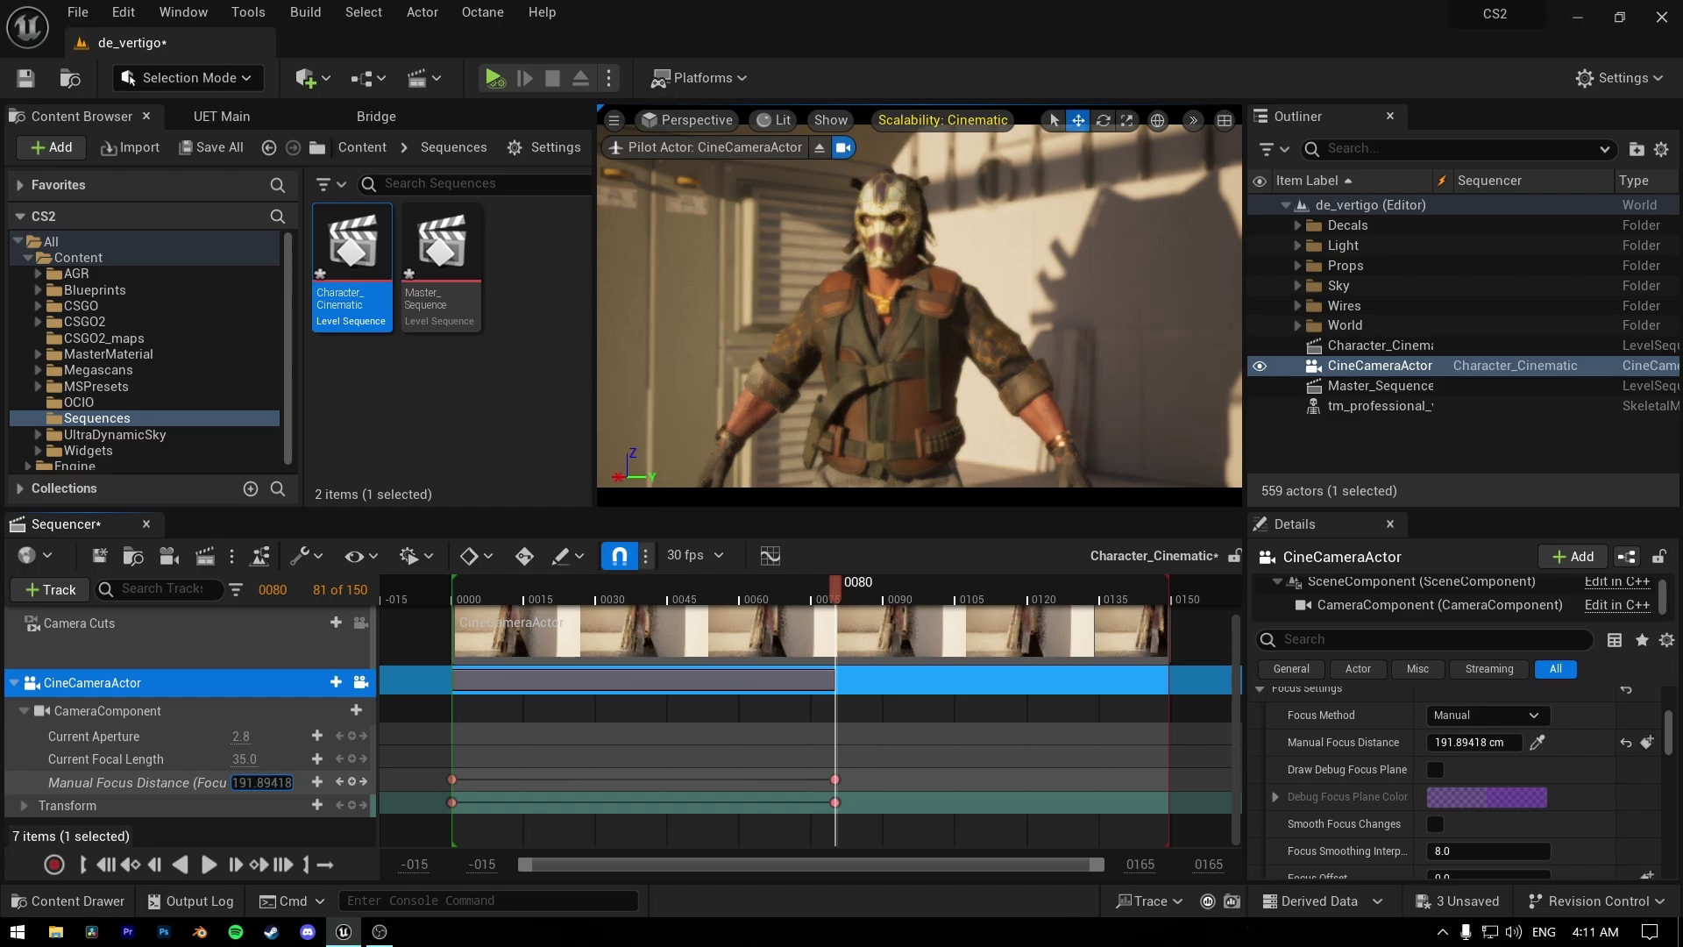
drag(266, 783, 296, 783)
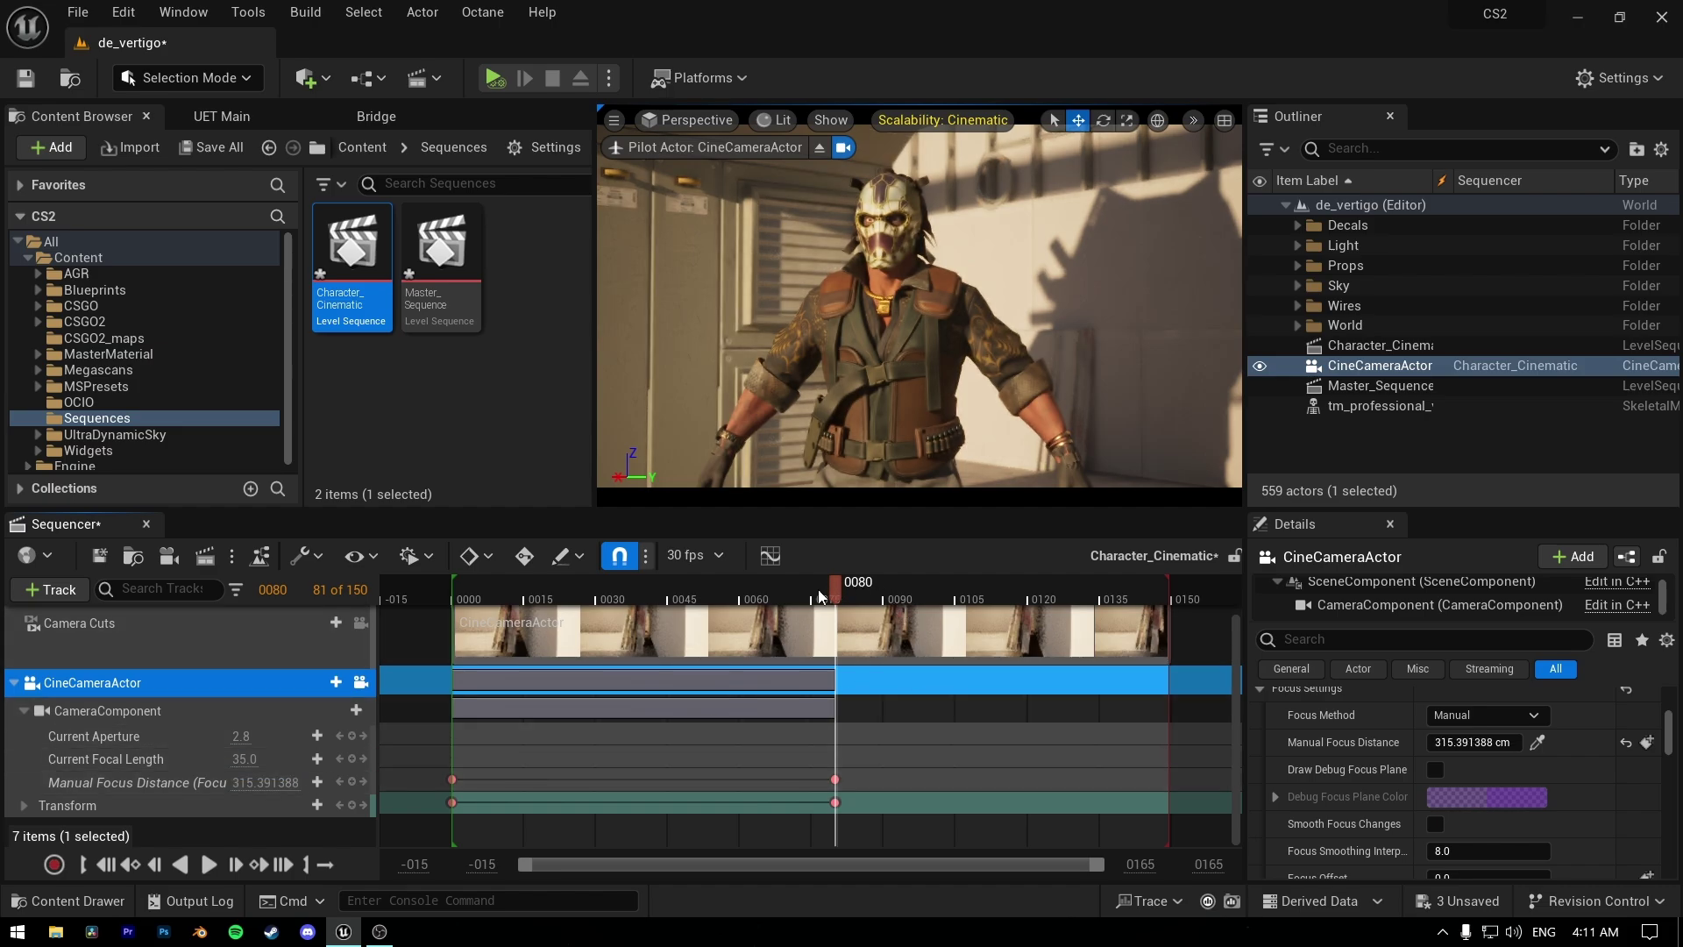
- Play the animation back from frame 0 and save the Character_Cinematic sequence
drag(827, 592, 454, 596)
key(space)
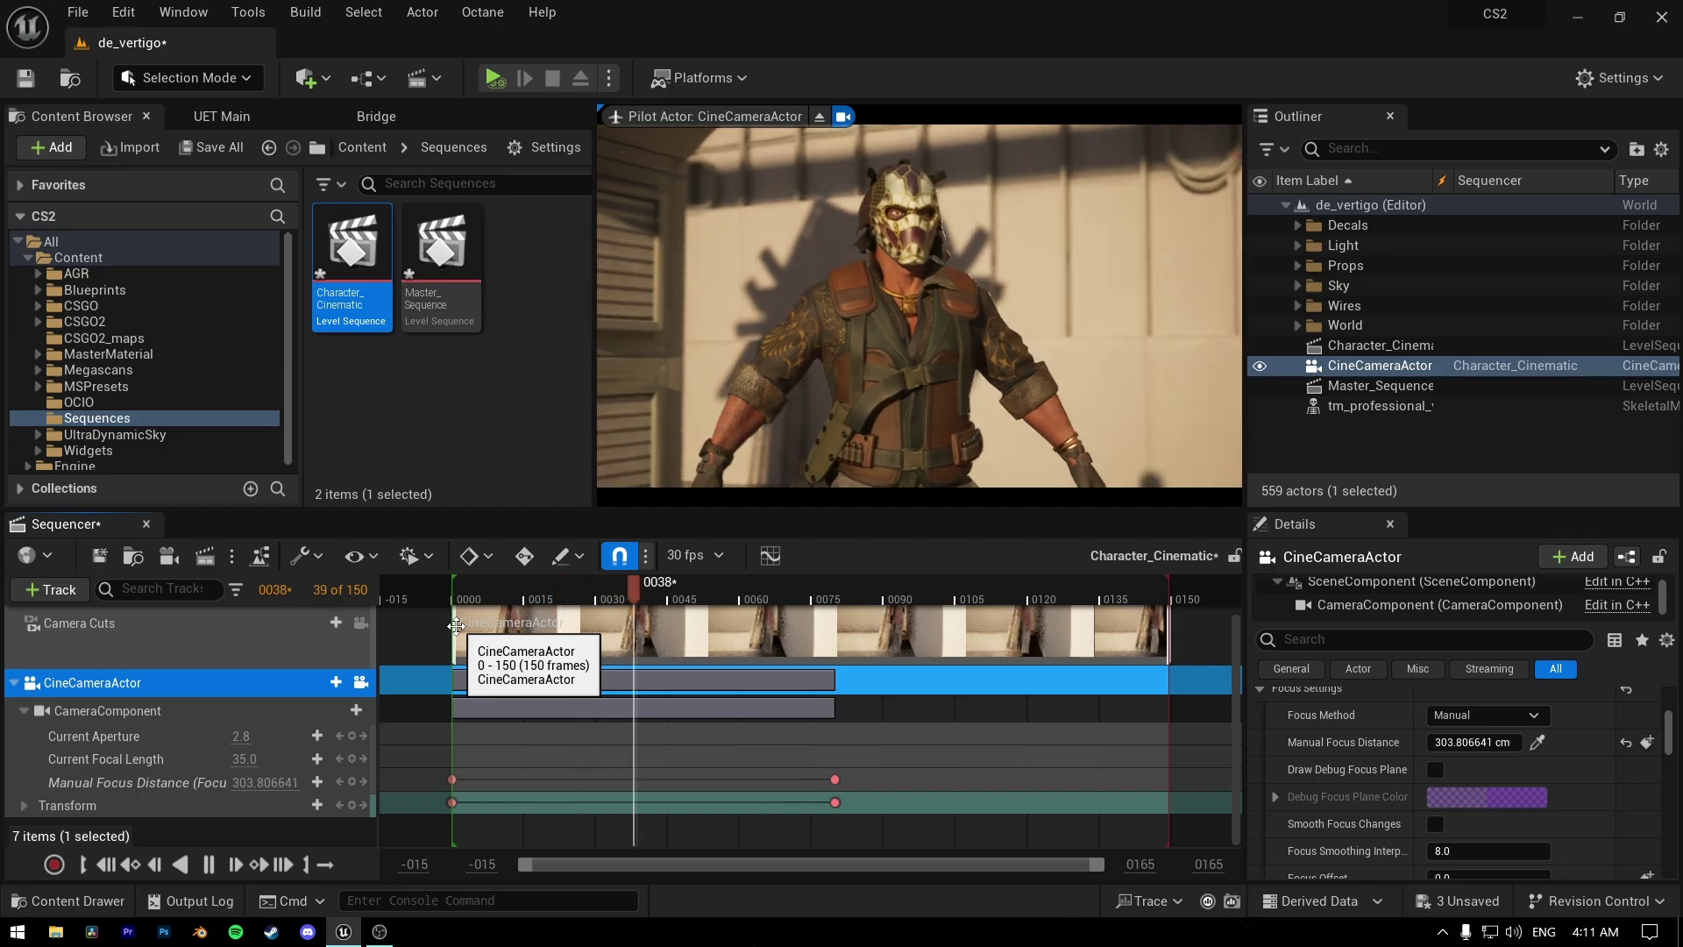
key(space)
key(ctrl+s)
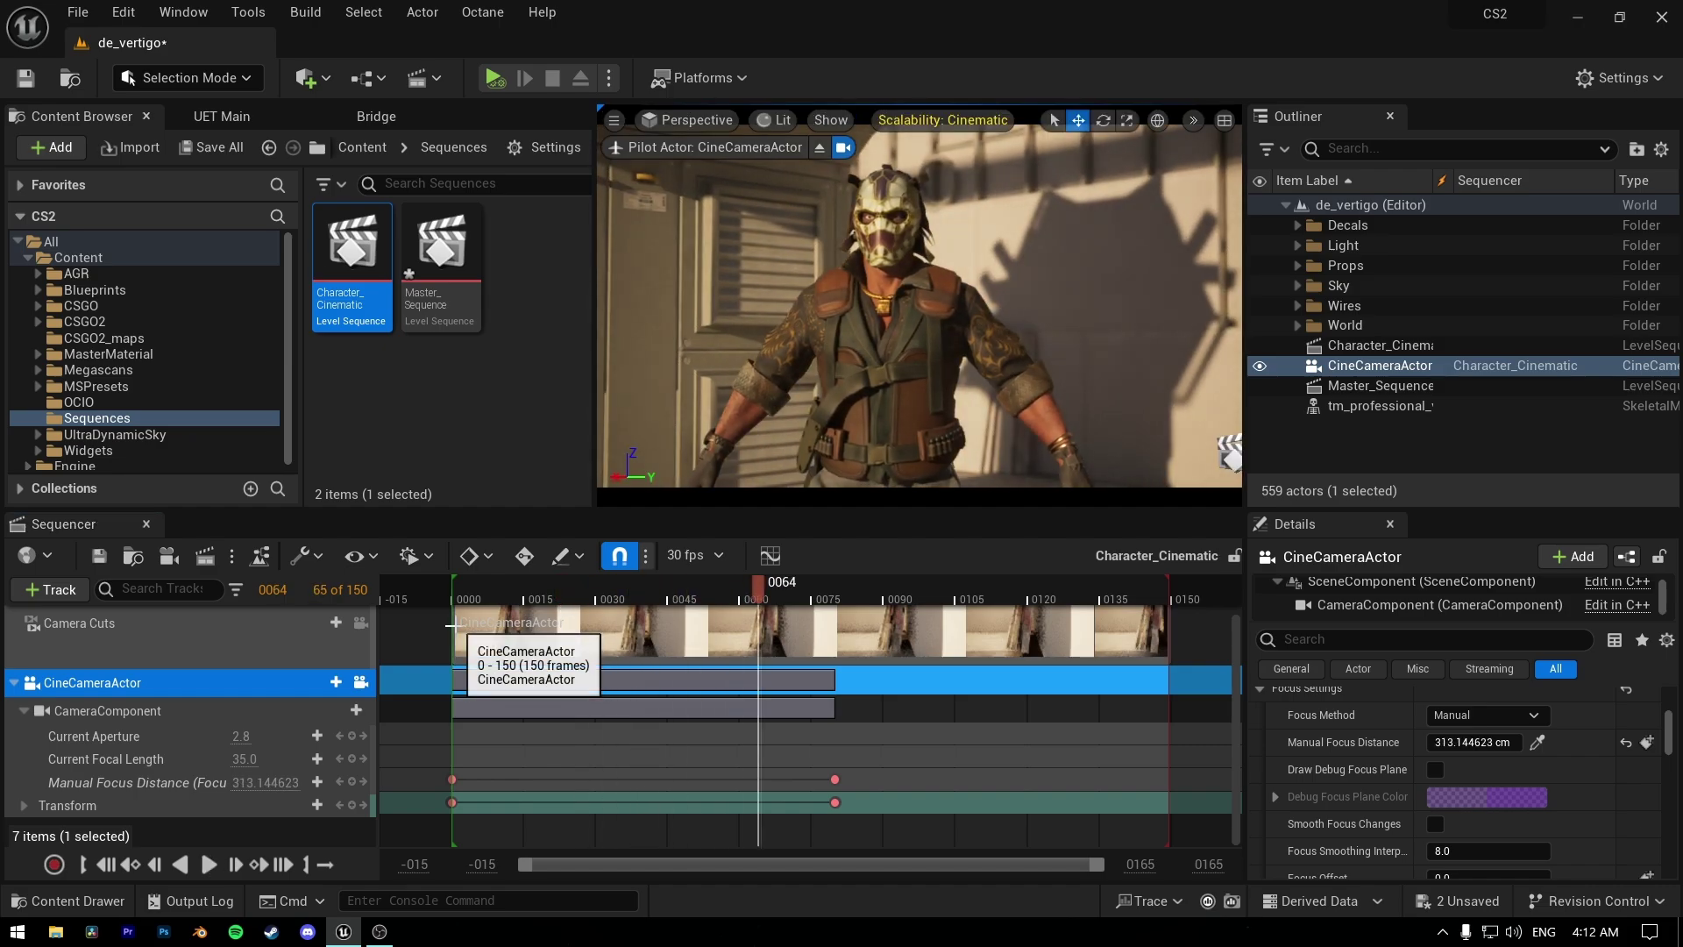
- Create another level sequence named Character_Cinematic_2 in the Sequences folder
click(424, 77)
click(509, 133)
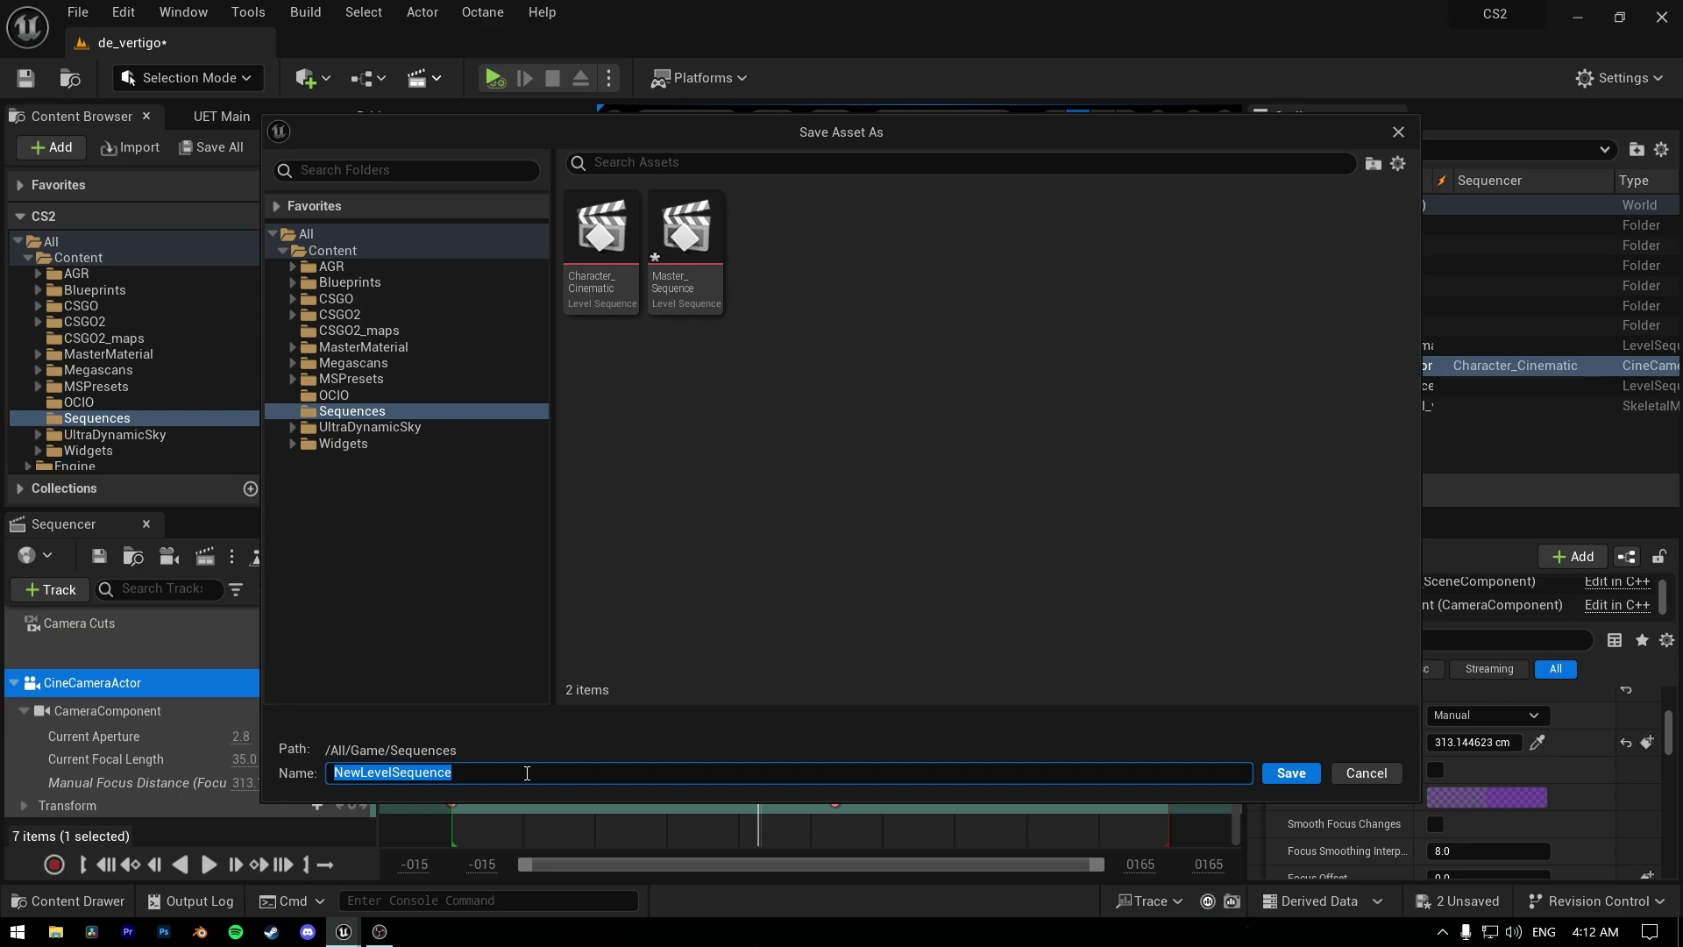
click(613, 293)
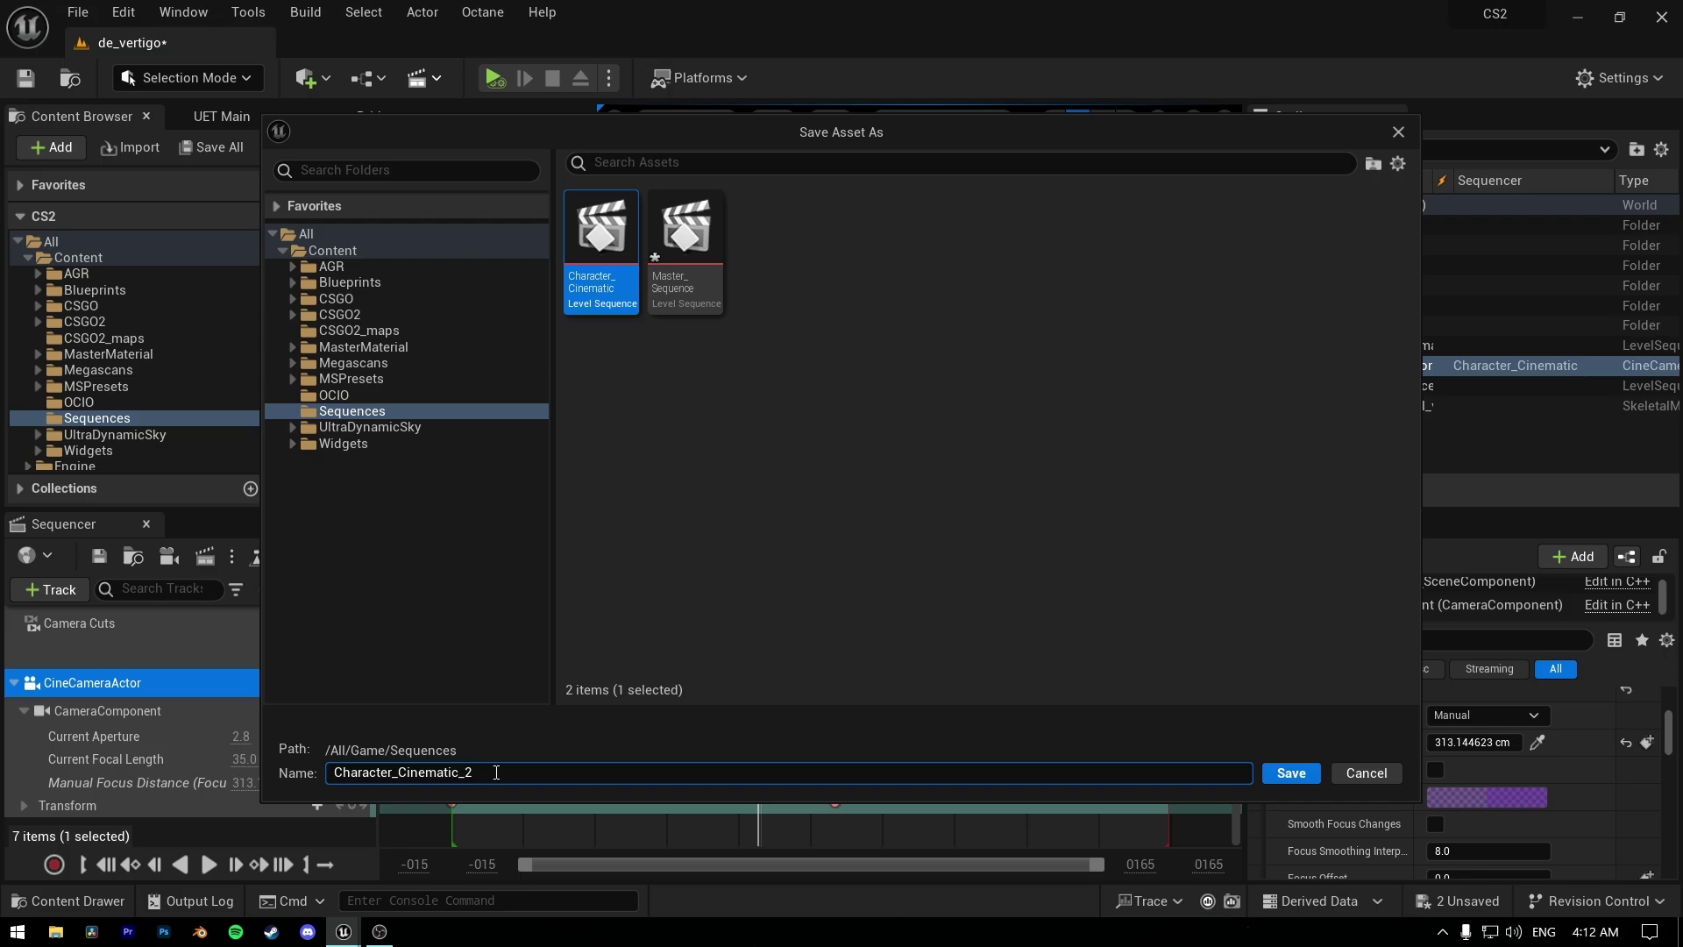
key(Return)
- Place a new Cine Camera Actor in the level for the Character_Cinematic_2 shot
click(309, 77)
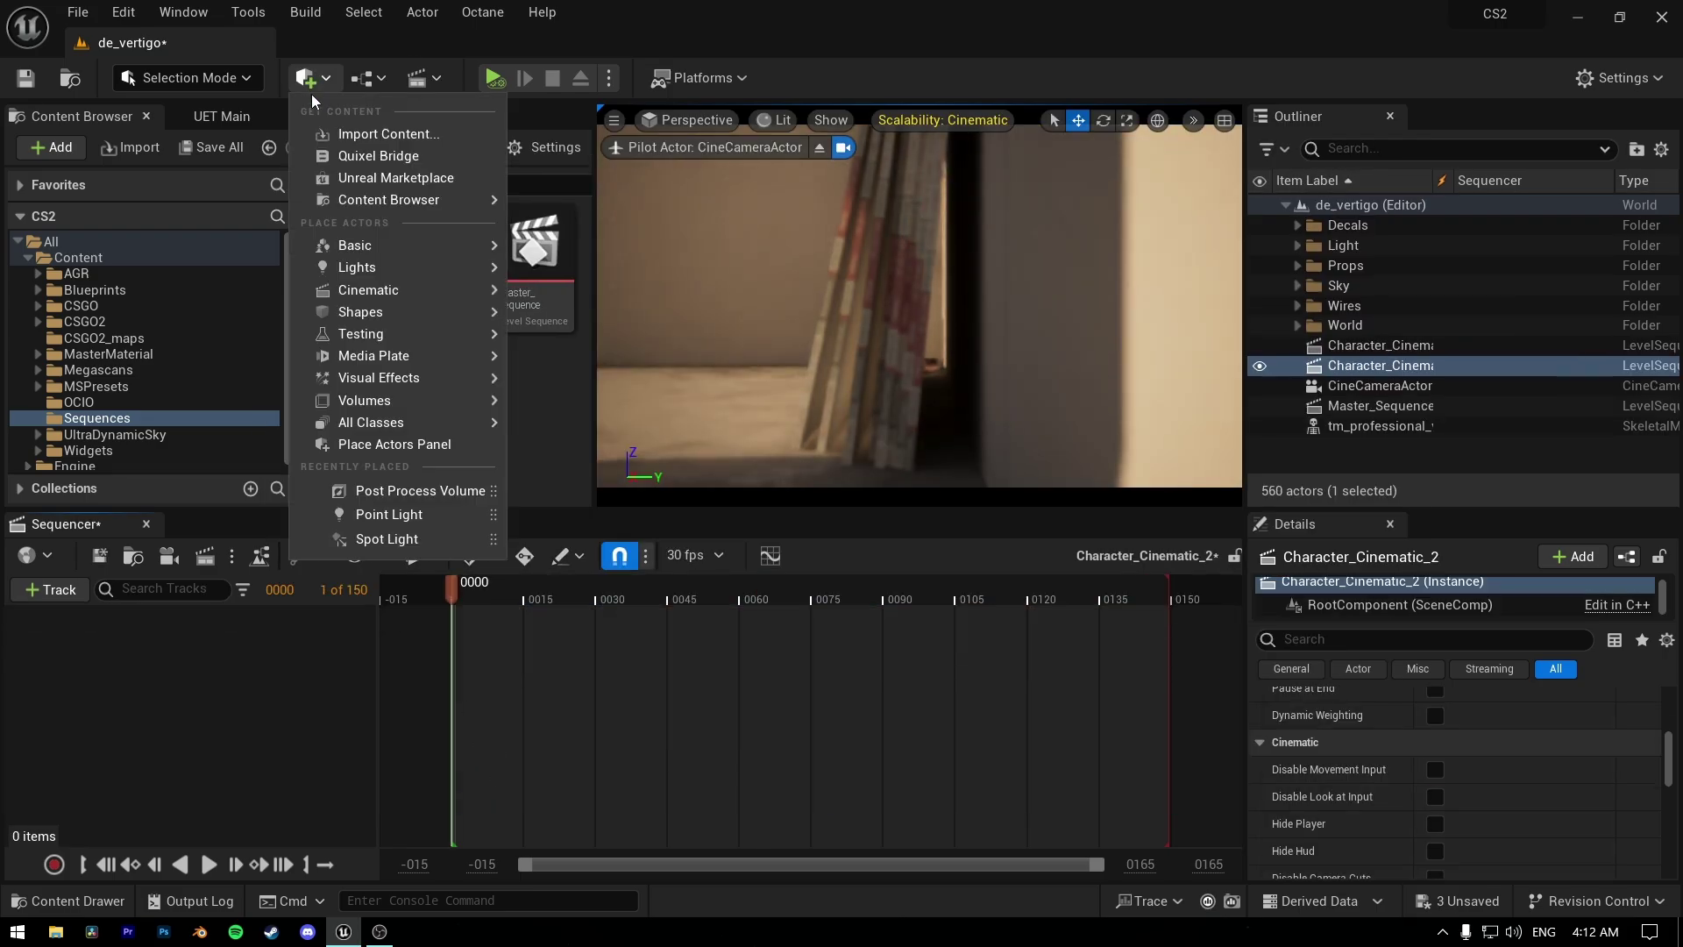
mouse_move(348, 294)
click(613, 325)
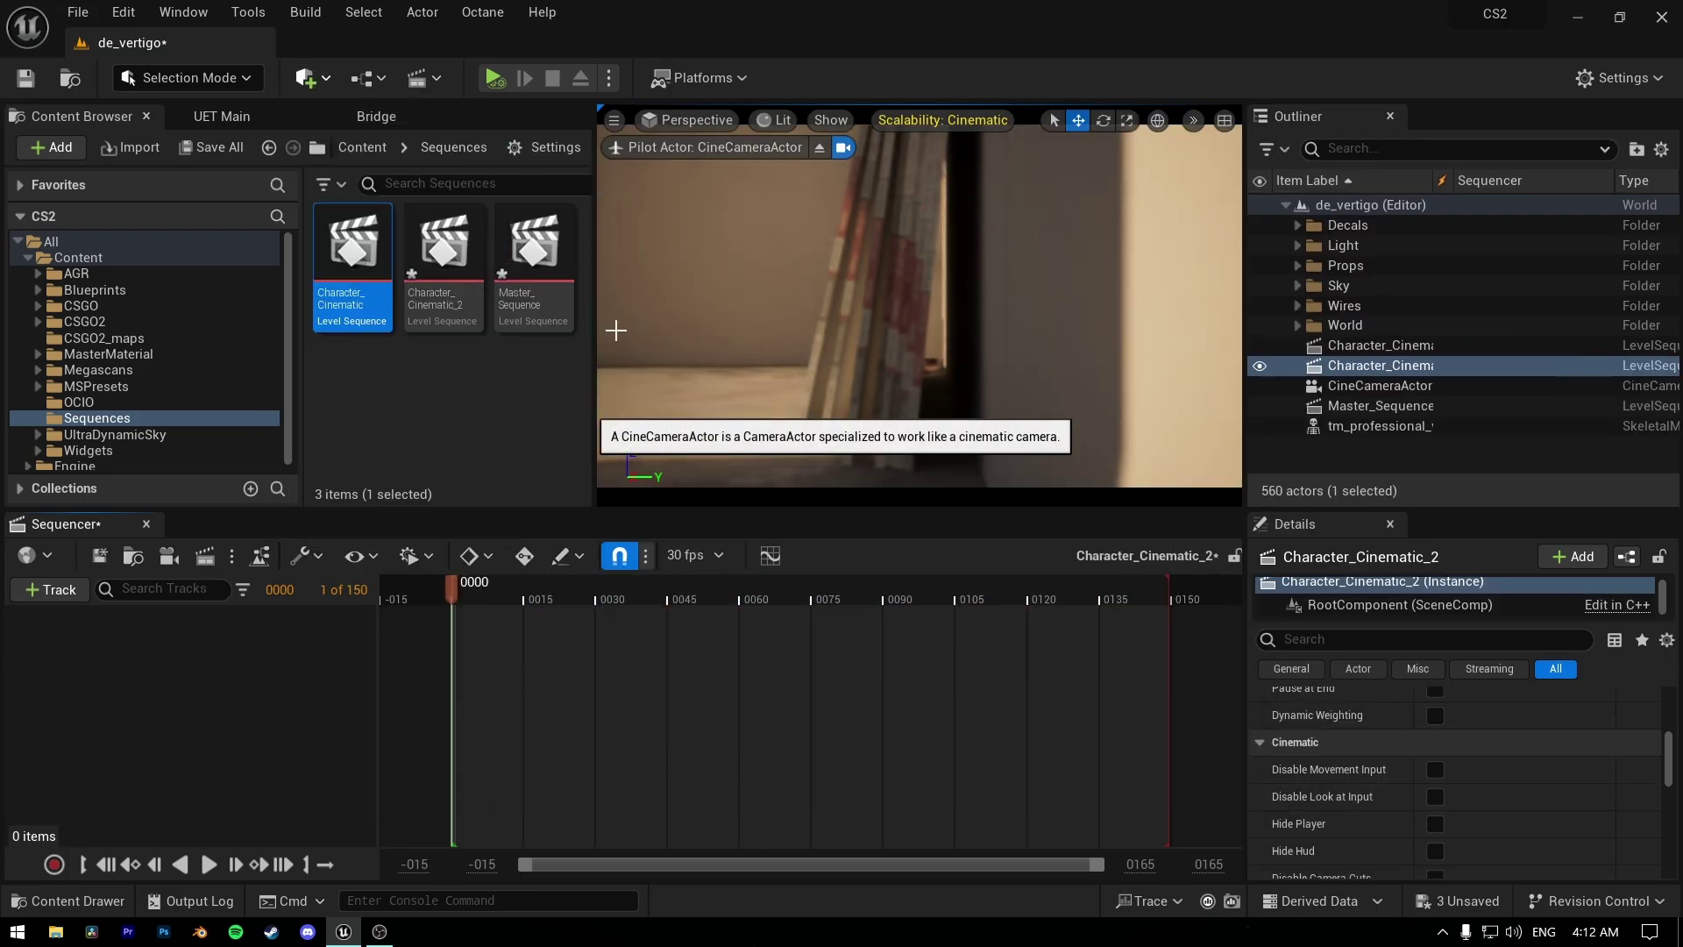
- Add the new cine camera to Character_Cinematic_2 and keyframe a close-up of the masked face at frame 0, with Manual Focus Distance about 40.49 cm
drag(1354, 406, 319, 601)
drag(155, 657, 158, 659)
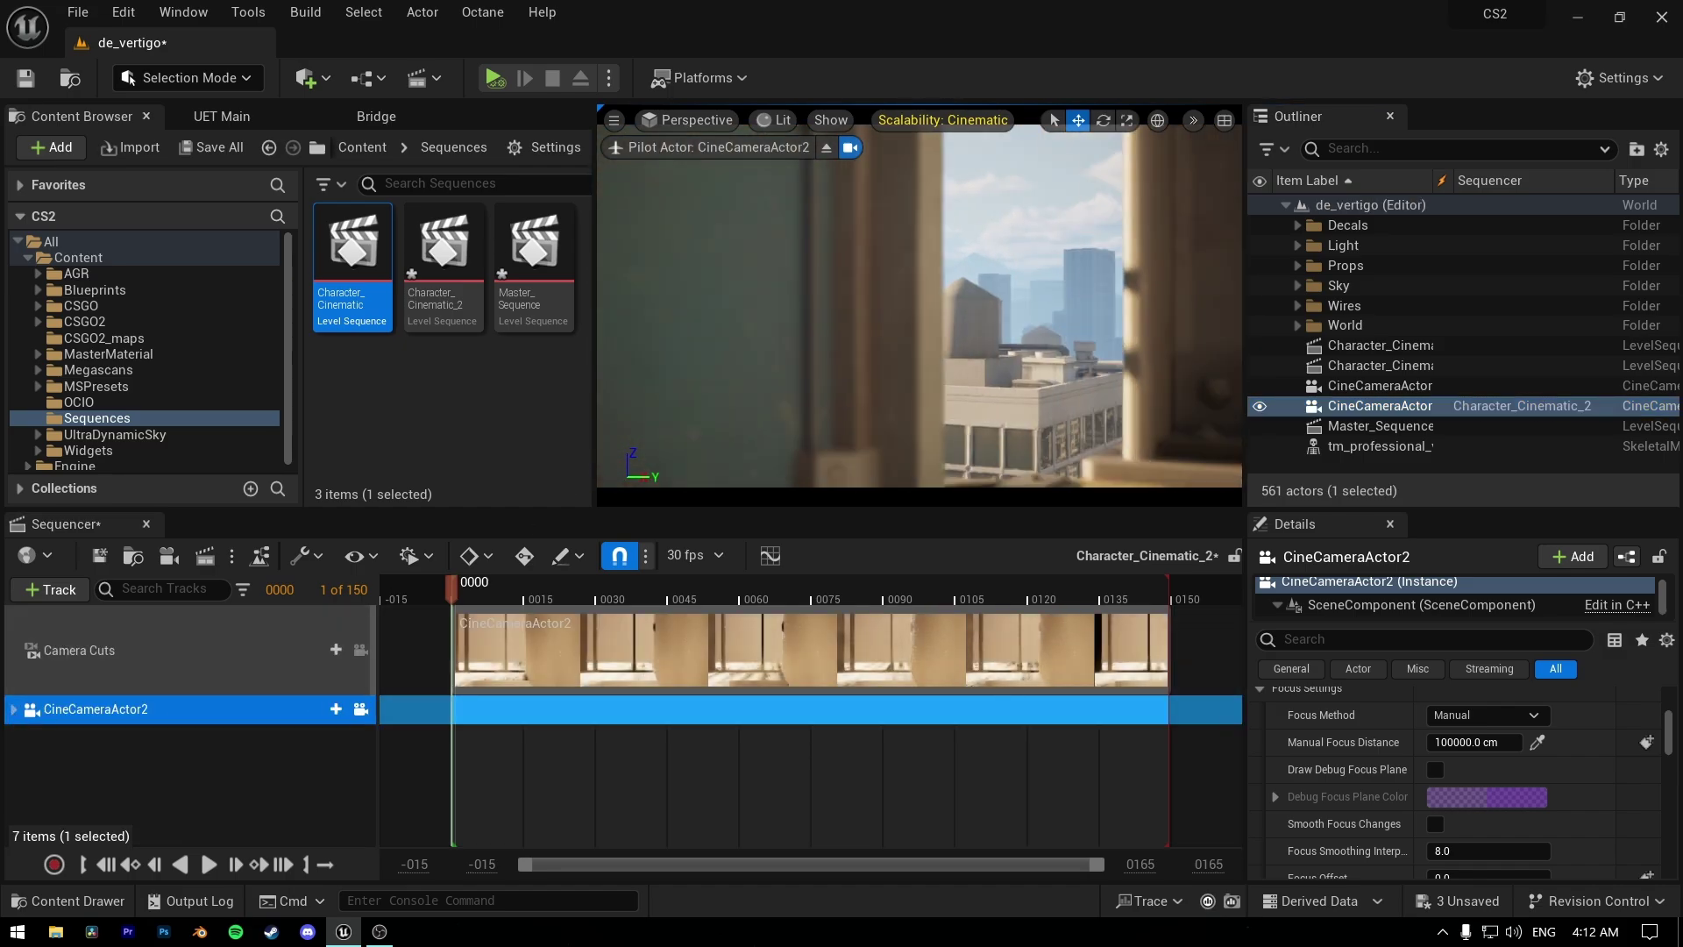
mouse_move(919, 306)
right_down()
mouse_move(1113, 280)
mouse_move(920, 307)
mouse_move(903, 294)
right_up()
key(w)
click(13, 709)
scroll(102, 711, down, 1)
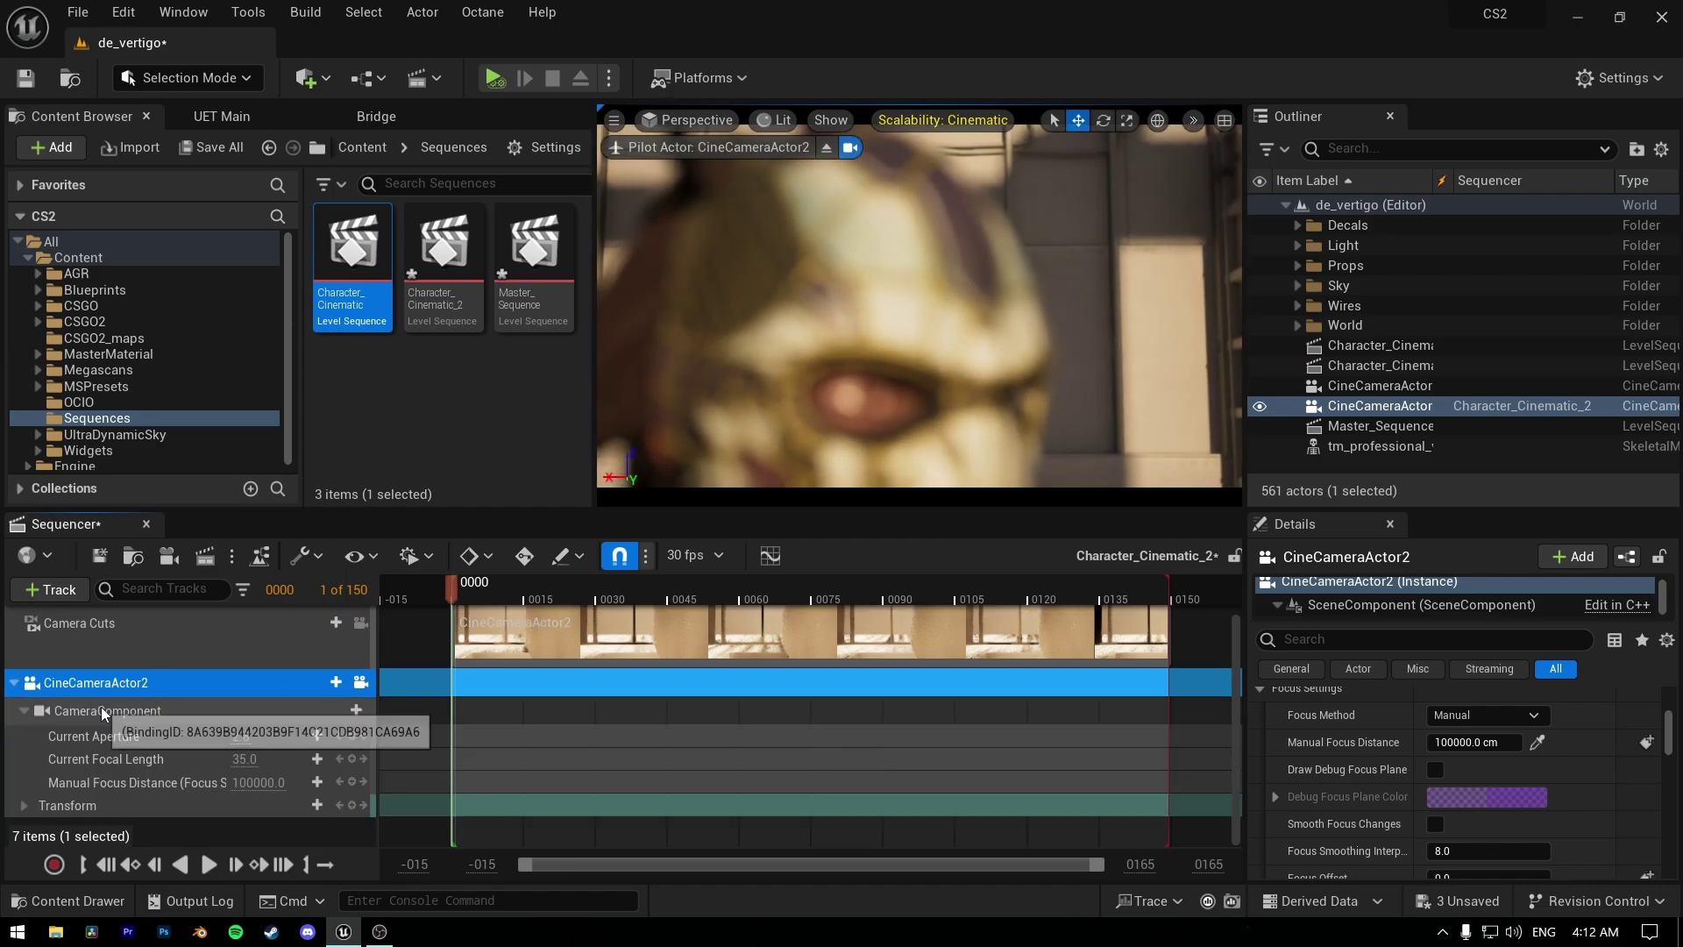
click(348, 781)
drag(267, 783, 175, 783)
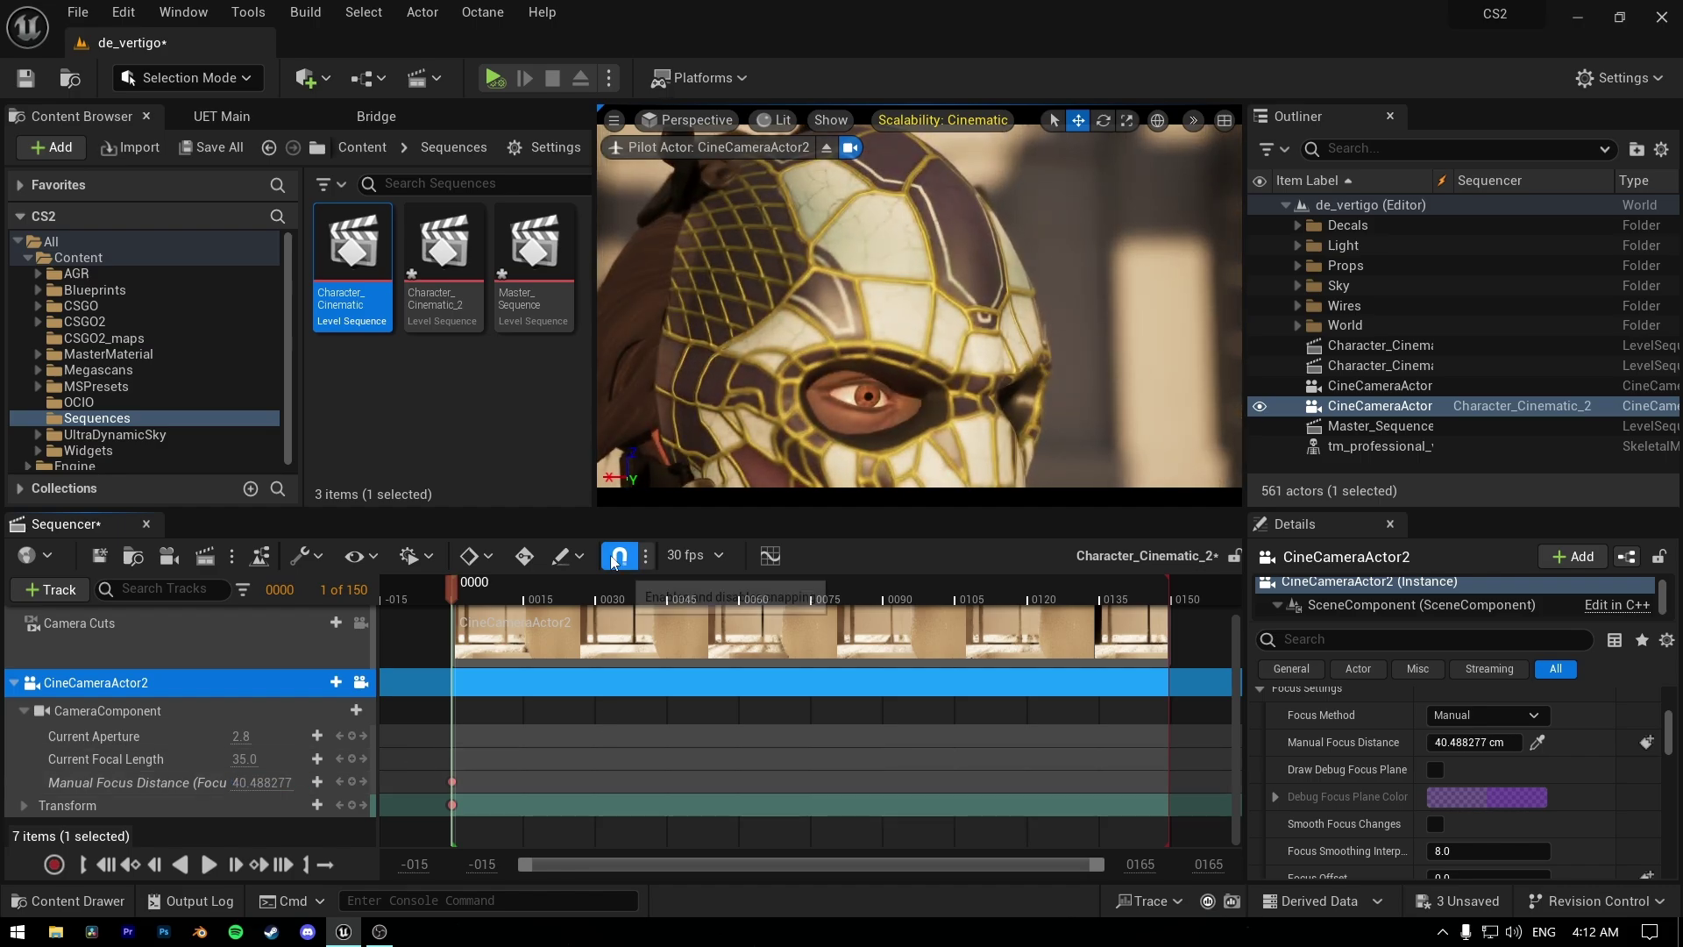
- Keyframe a pulled-back view of the character at about frame 63 with Manual Focus Distance about 134.96 cm, and play the move from frame 0
click(754, 587)
right_drag(920, 307, 1000, 303)
click(352, 805)
drag(263, 783, 311, 783)
drag(752, 597, 453, 616)
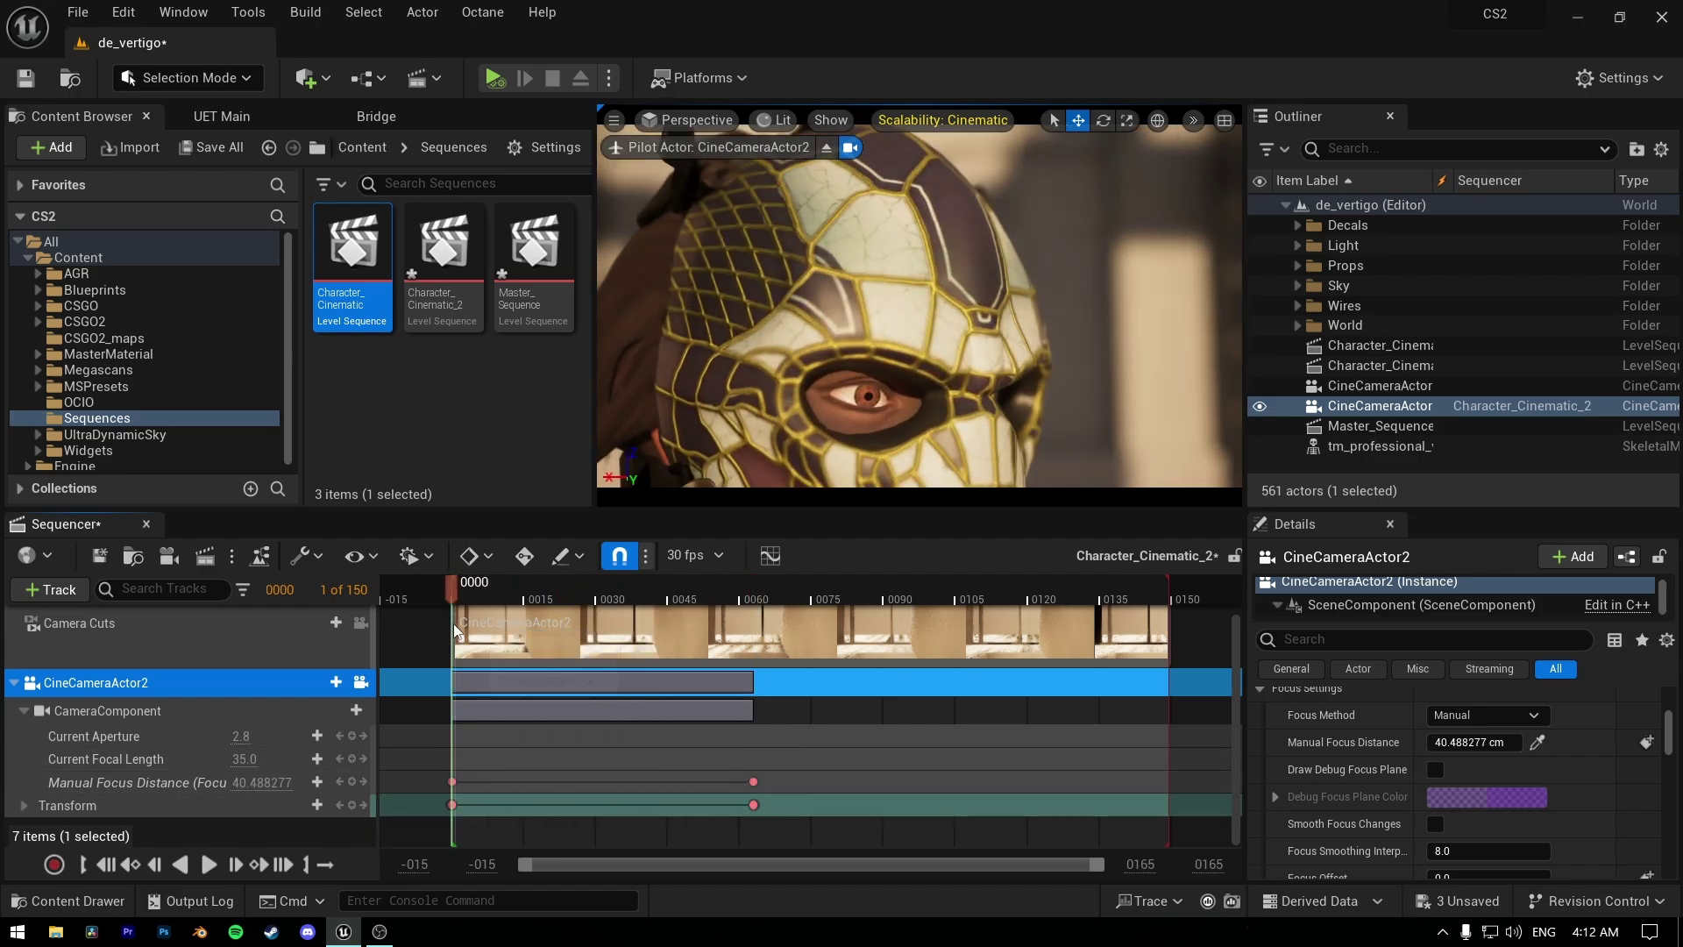
key(space)
key(space)
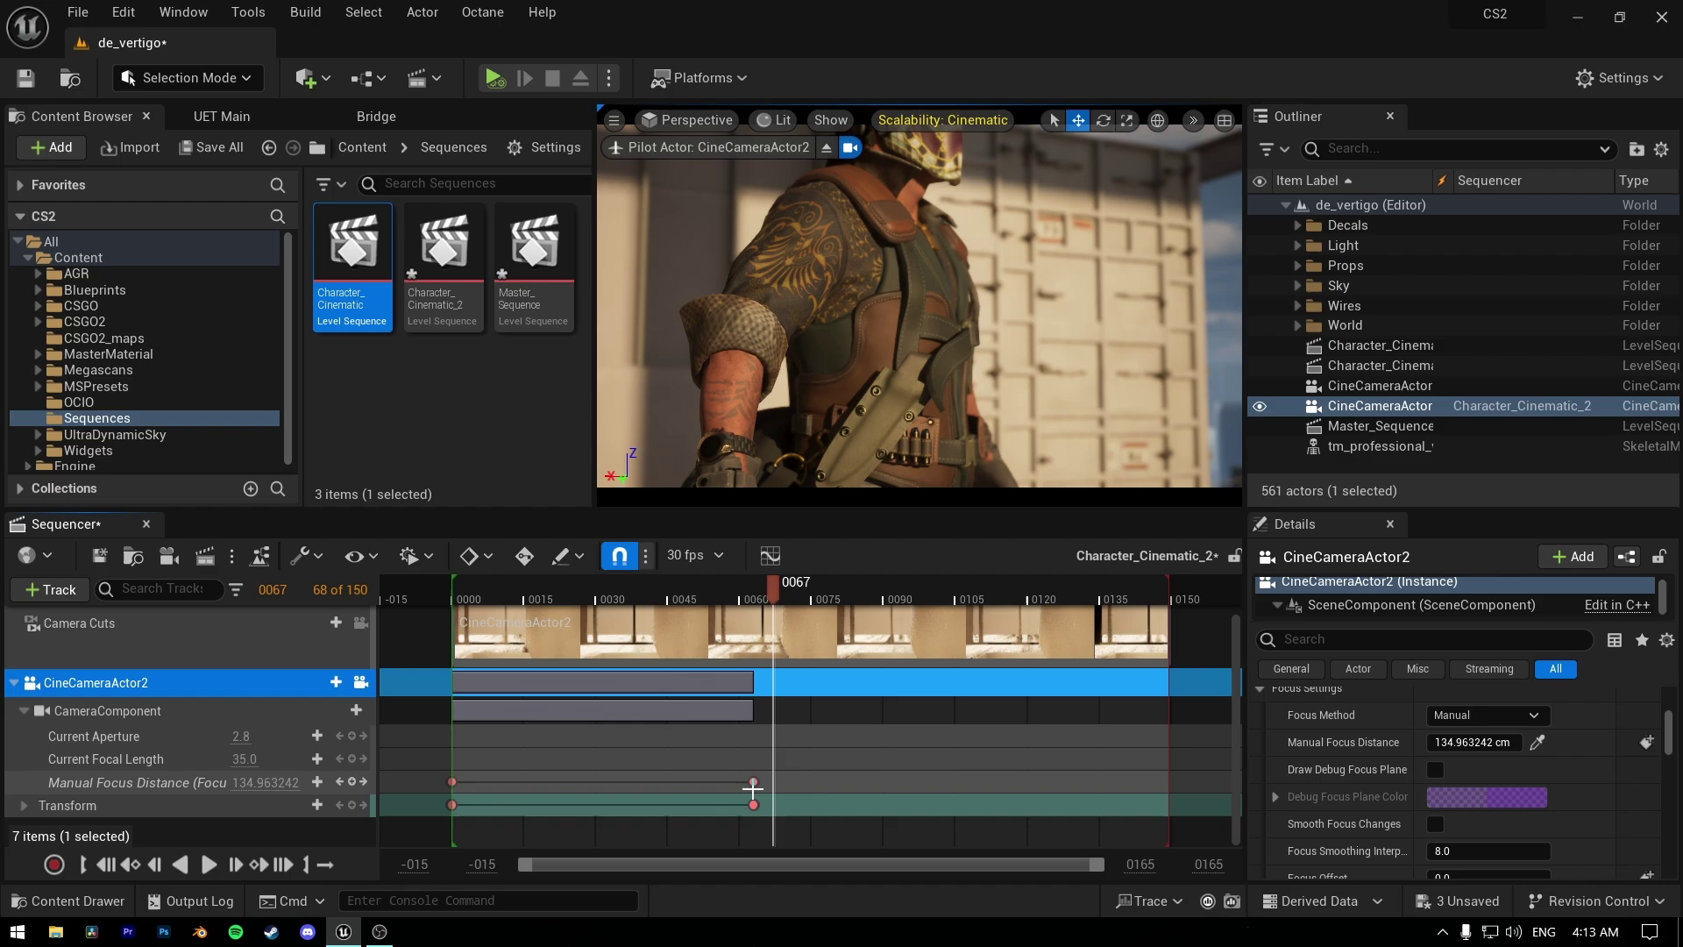
- Move the end keys to frame 71 and keyframe a wider view of the character there, with Manual Focus Distance about 259.00 cm
drag(754, 782, 796, 782)
scroll(920, 306, down, 5)
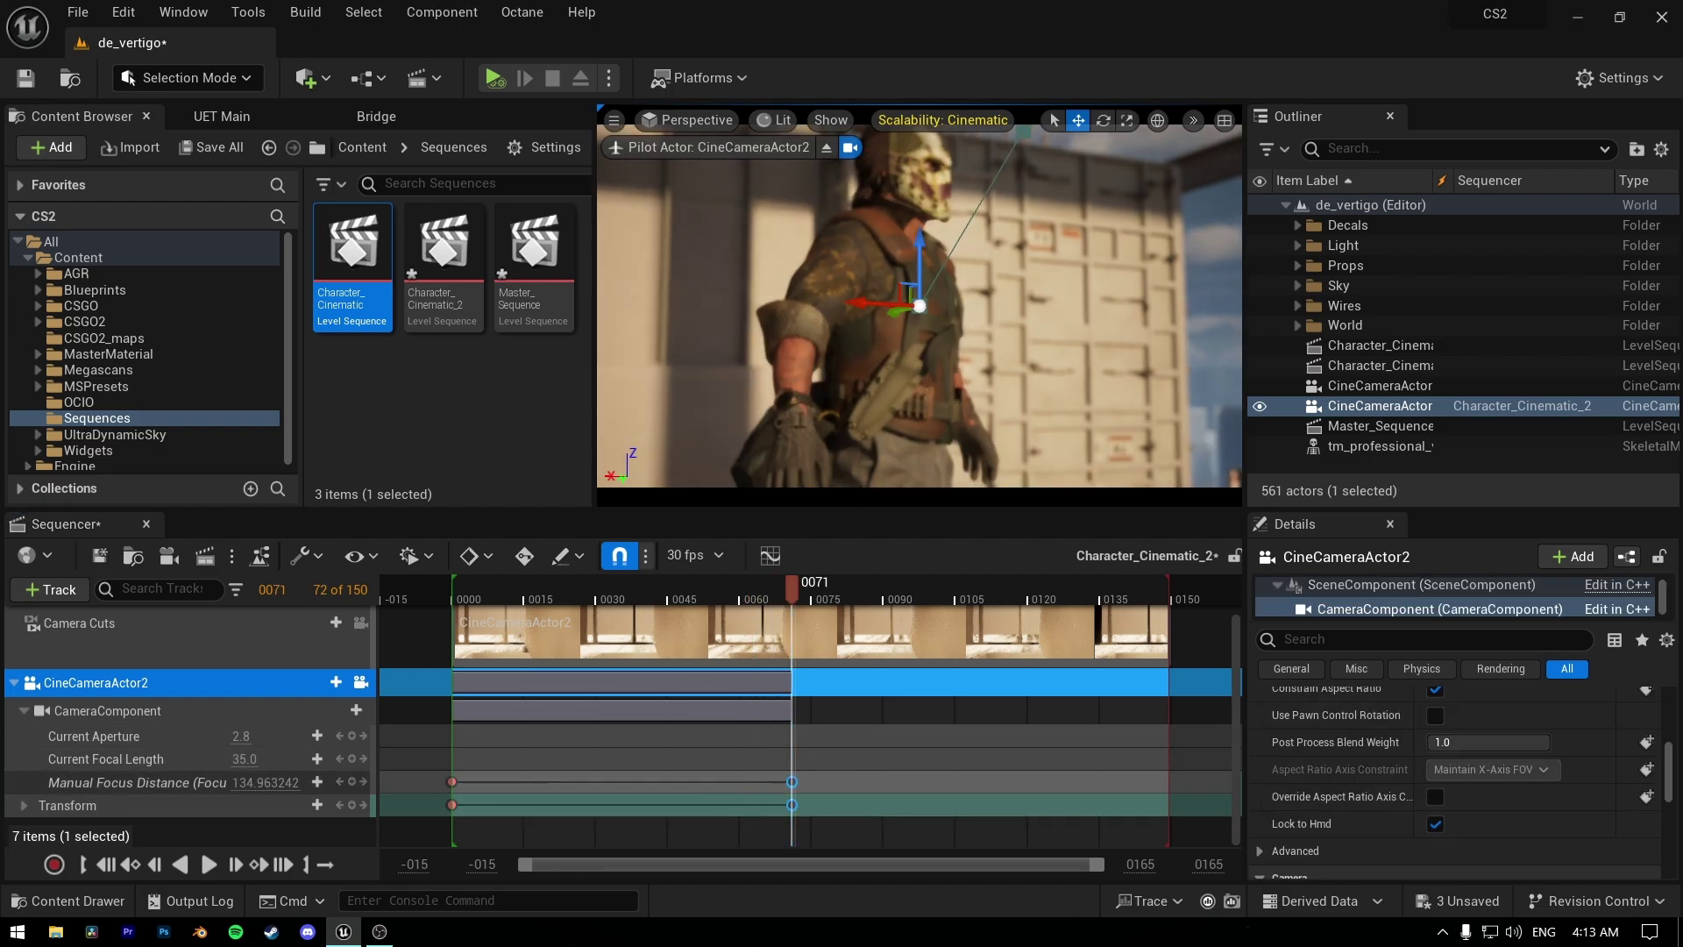
click(352, 806)
drag(266, 783, 299, 783)
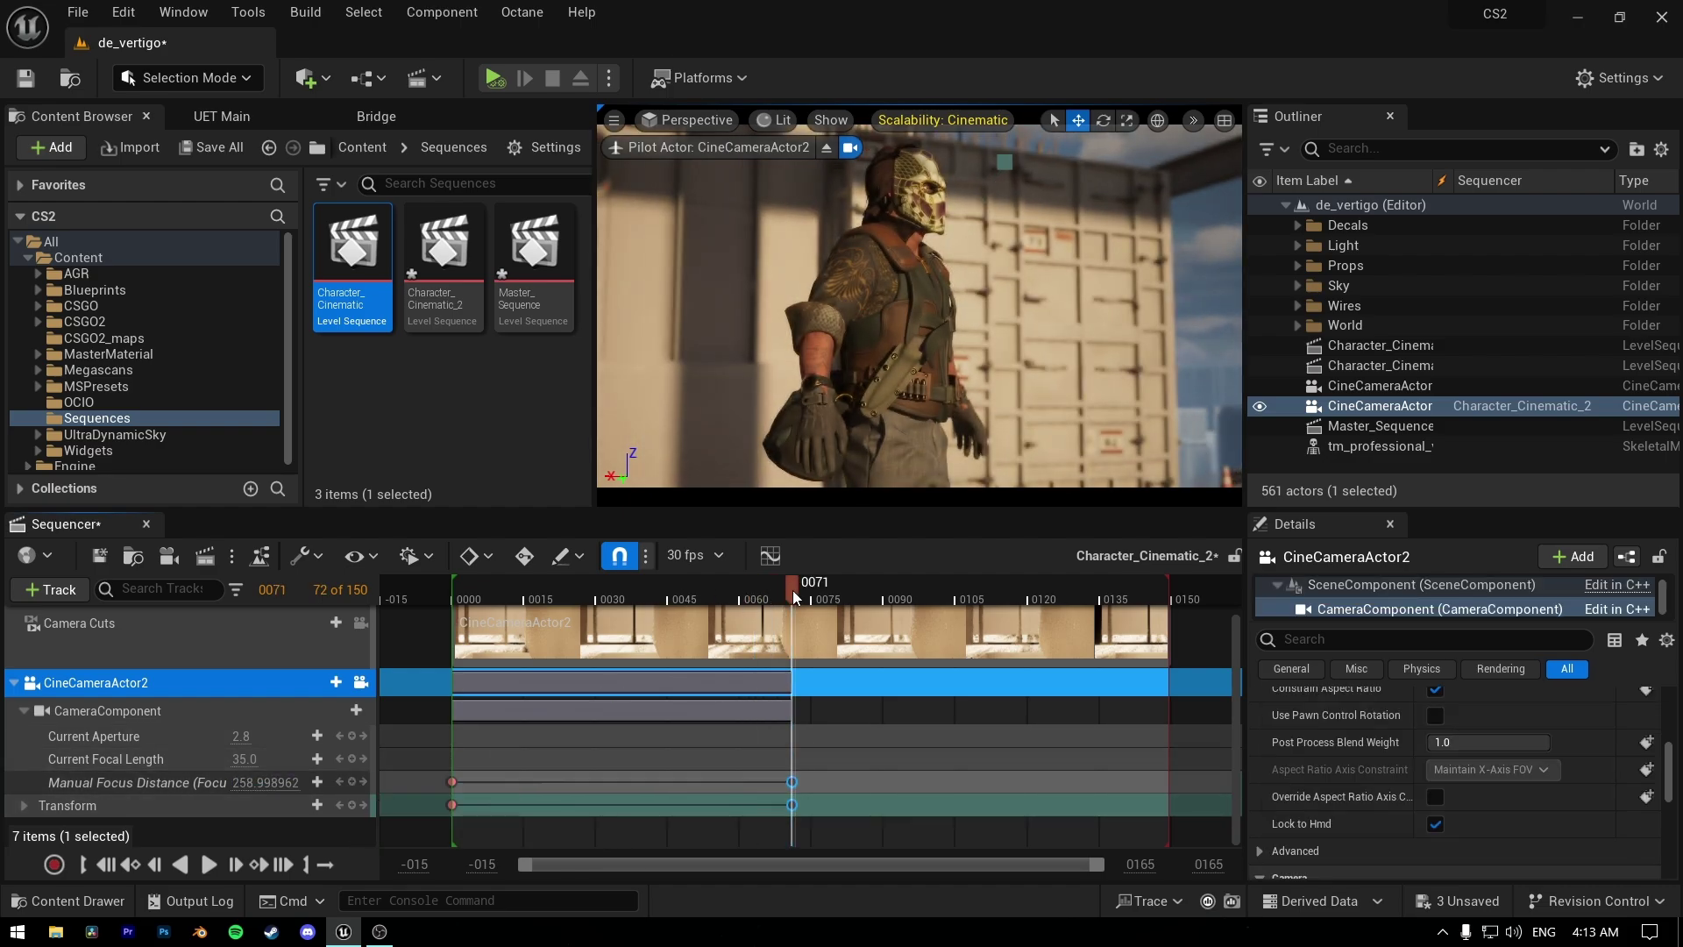
- Play the revised camera move from frame 0 and save the Character_Cinematic_2 sequence
drag(795, 598, 452, 623)
key(space)
key(space)
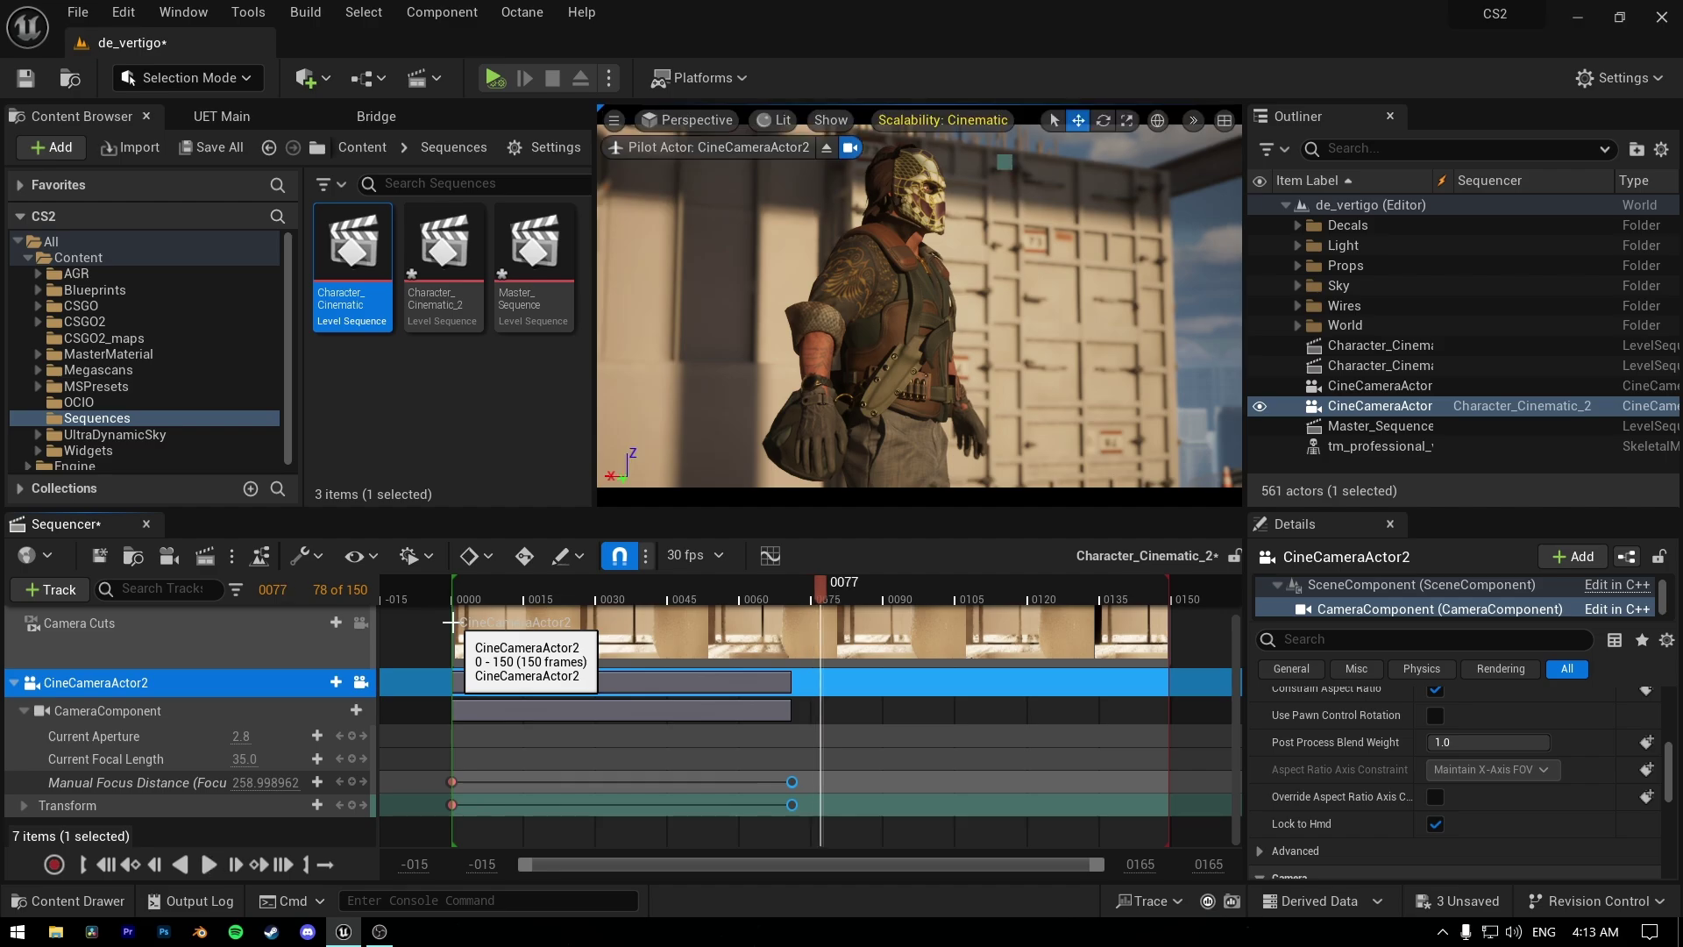
key(ctrl+s)
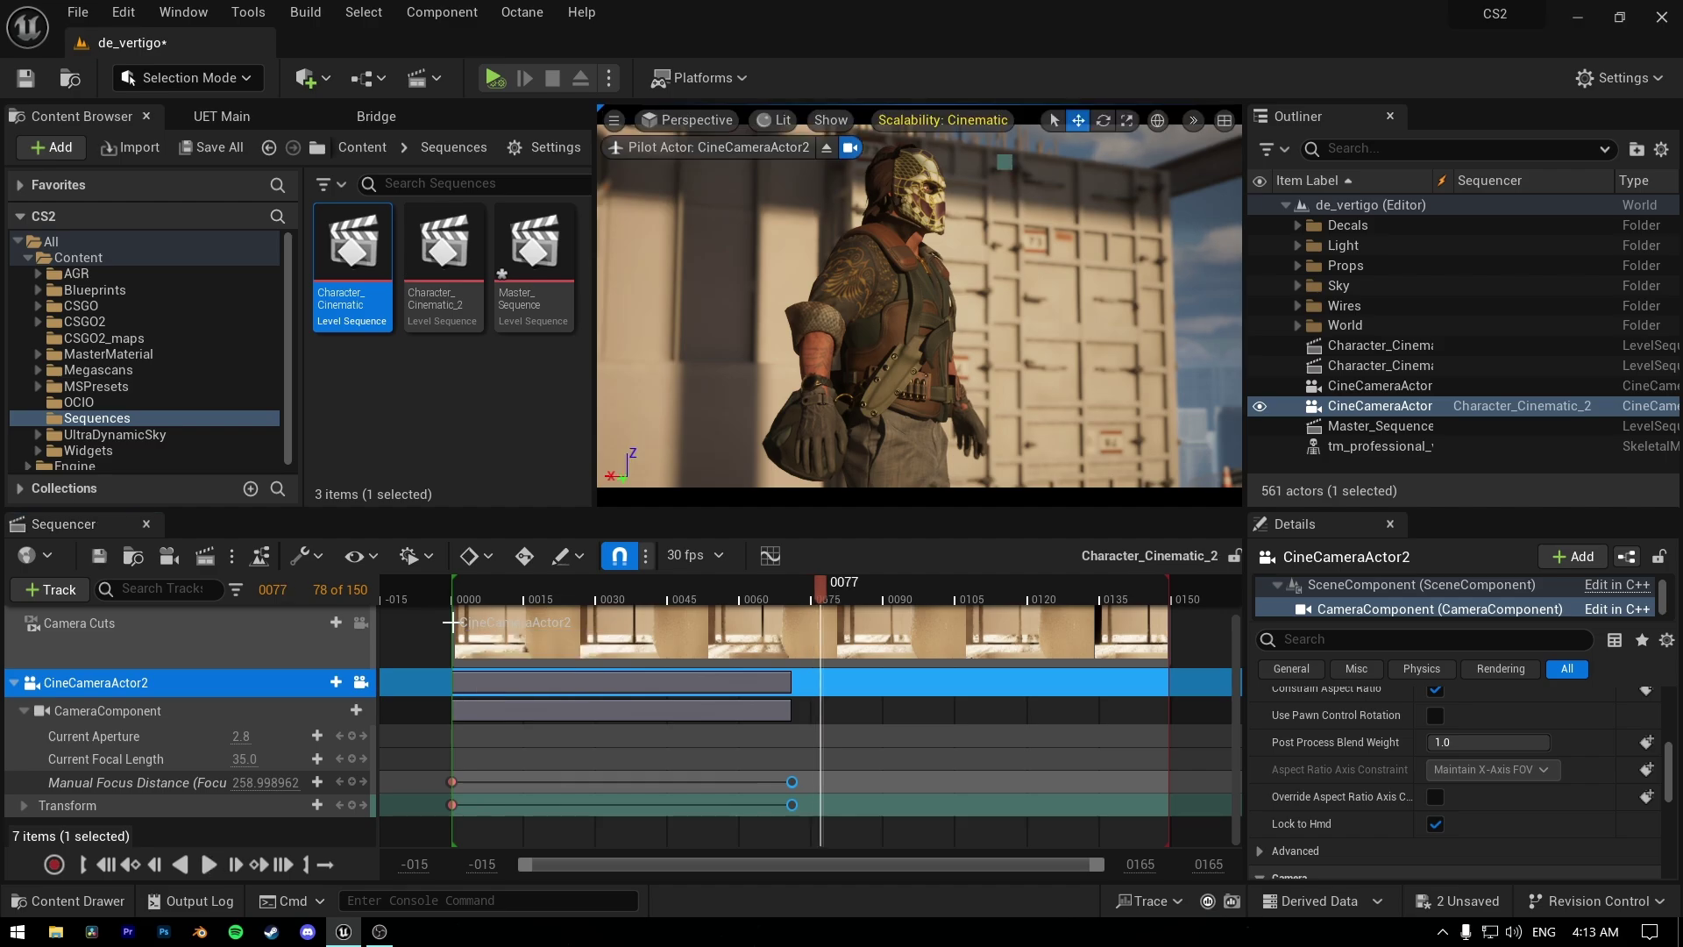
- Open Master_Sequence, add Character_Cinematic as a shot starting at frame 0, and play it back
click(418, 78)
click(501, 299)
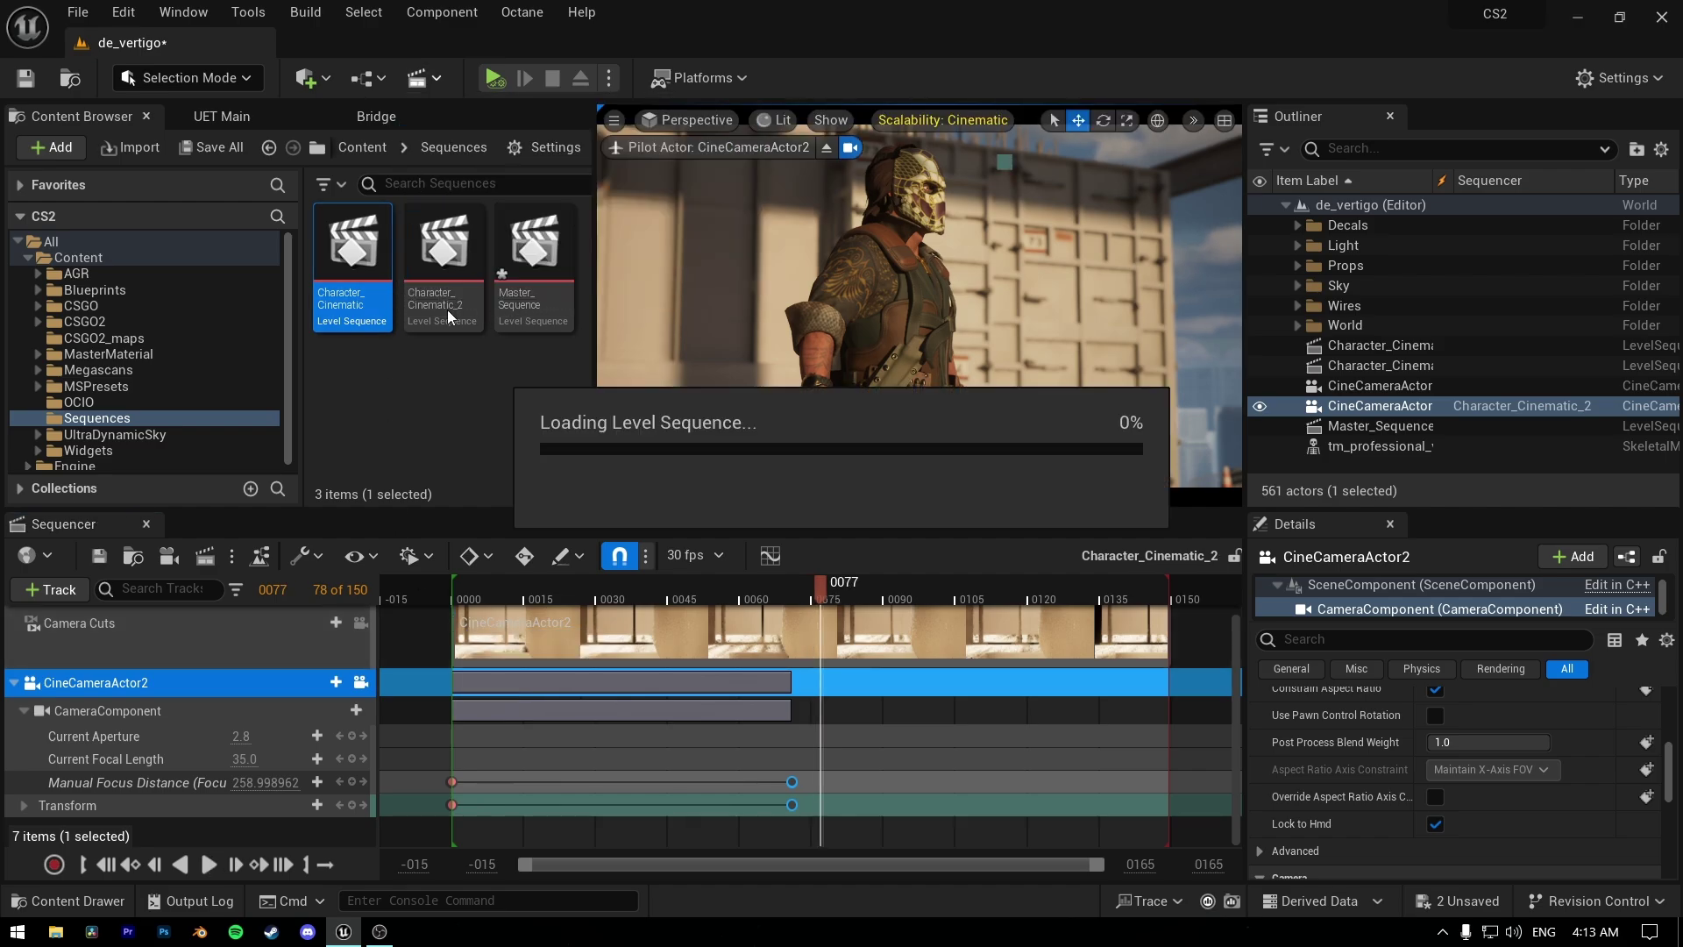
drag(391, 316, 465, 614)
key(space)
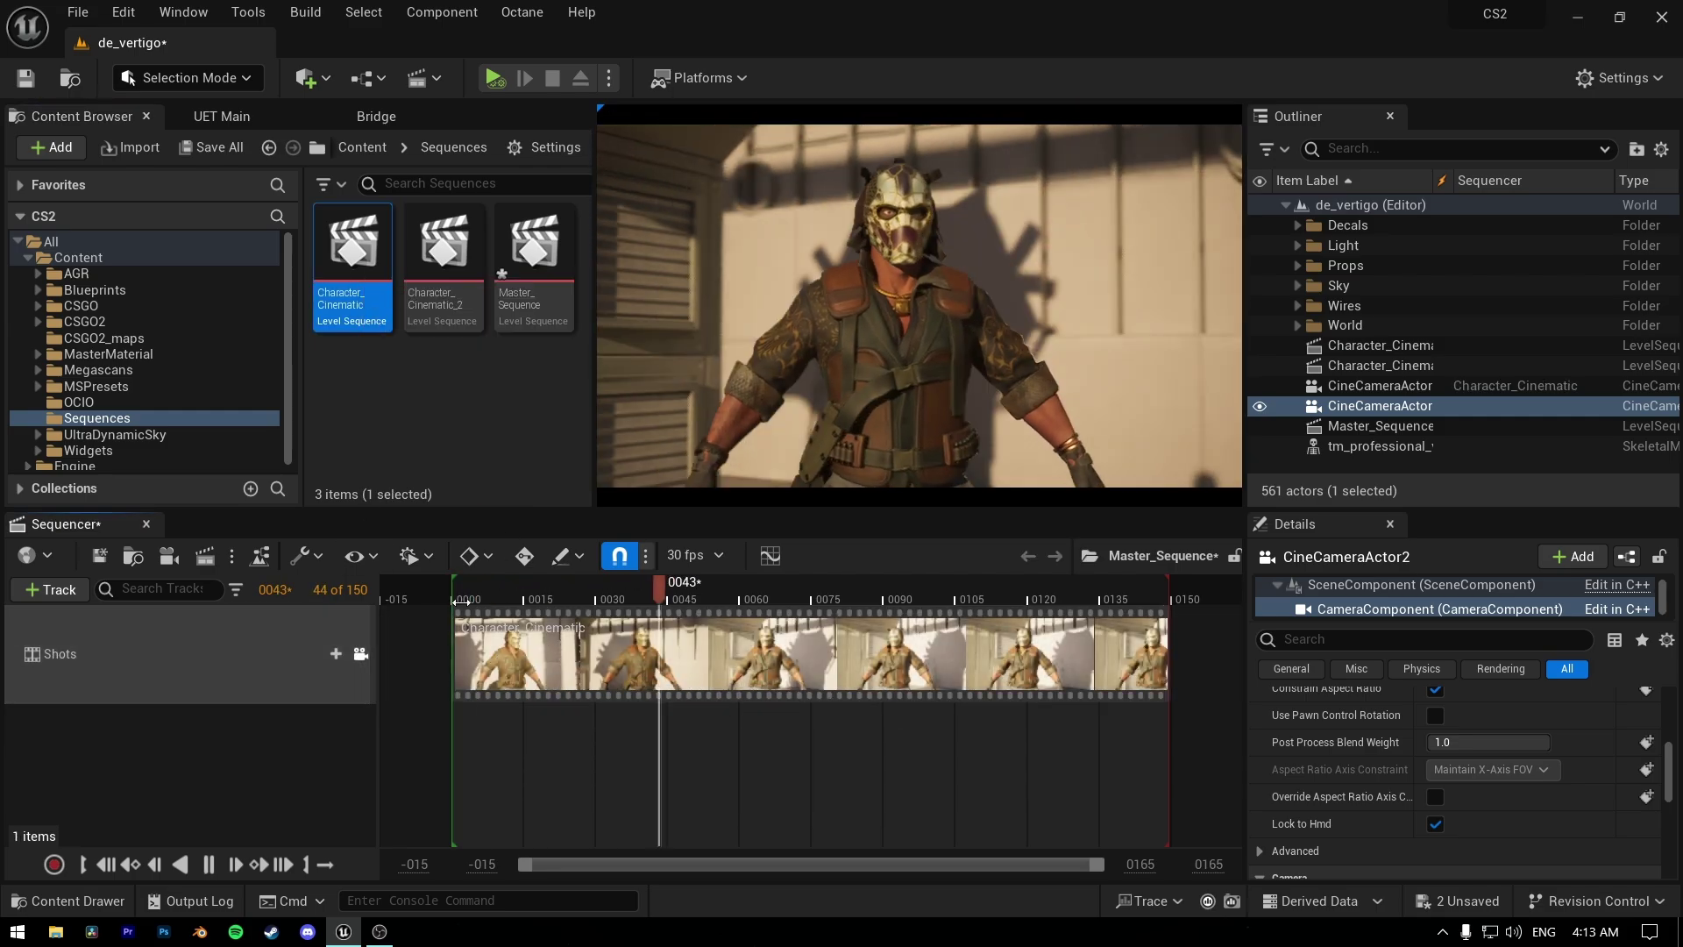
key(space)
- Trim the Character_Cinematic shot to end at about frame 84 and add Character_Cinematic_2 as a shot directly after it
click(1074, 645)
drag(1168, 638, 855, 686)
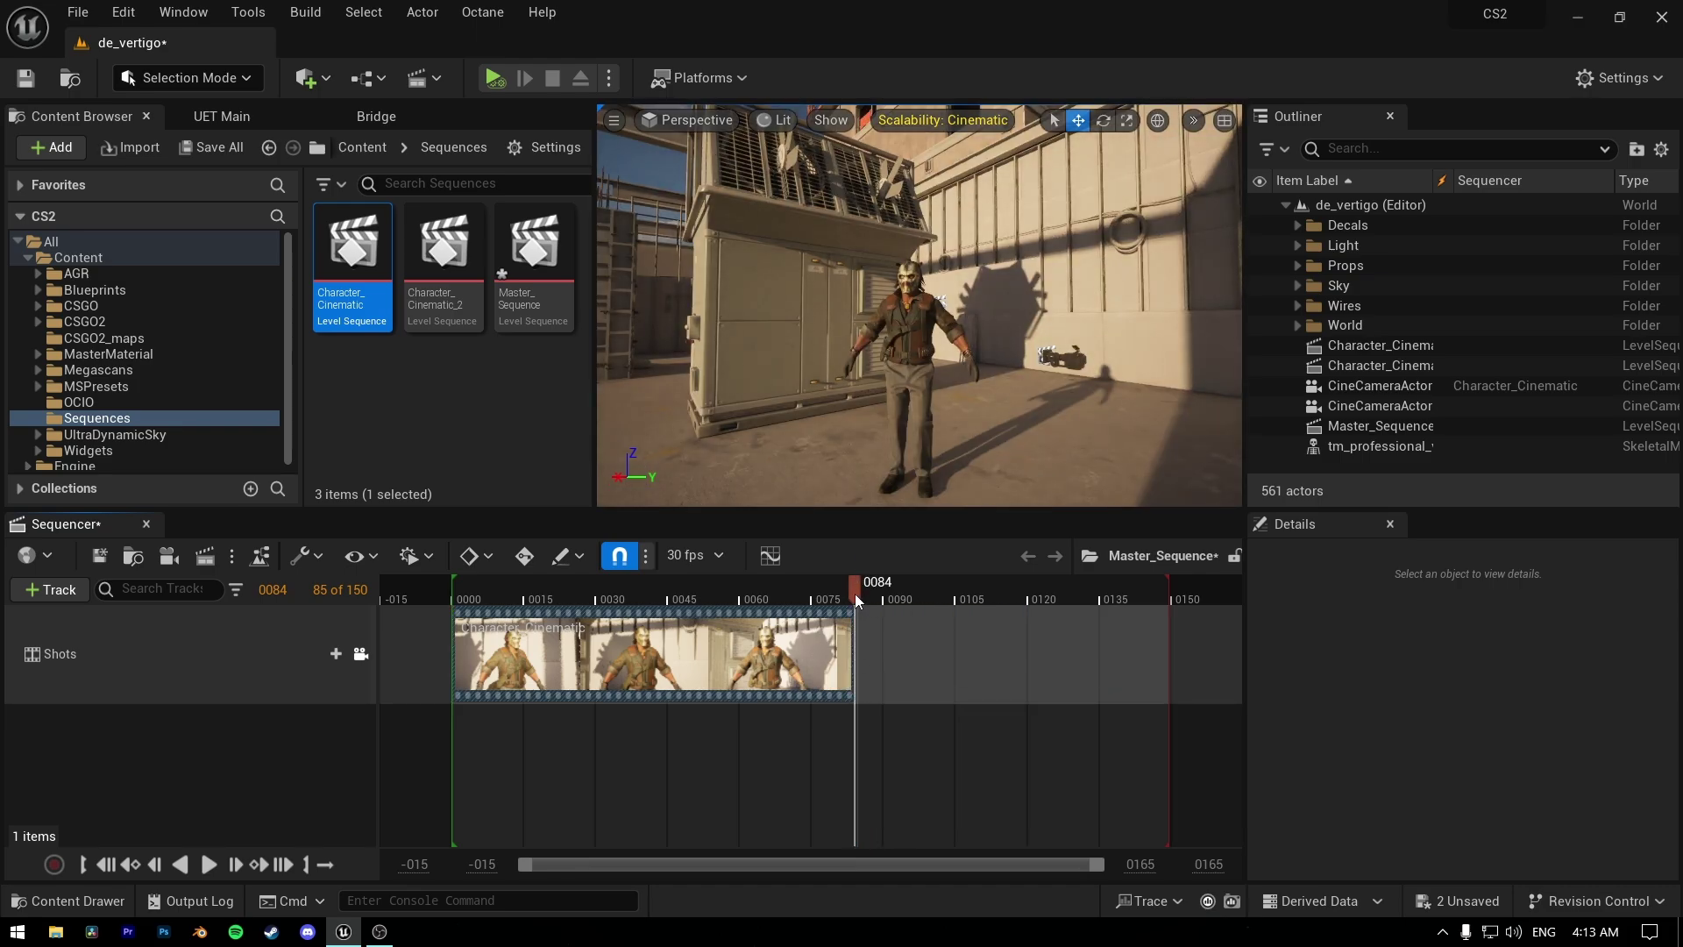
mouse_move(856, 594)
mouse_down()
mouse_move(487, 599)
mouse_move(852, 604)
mouse_up()
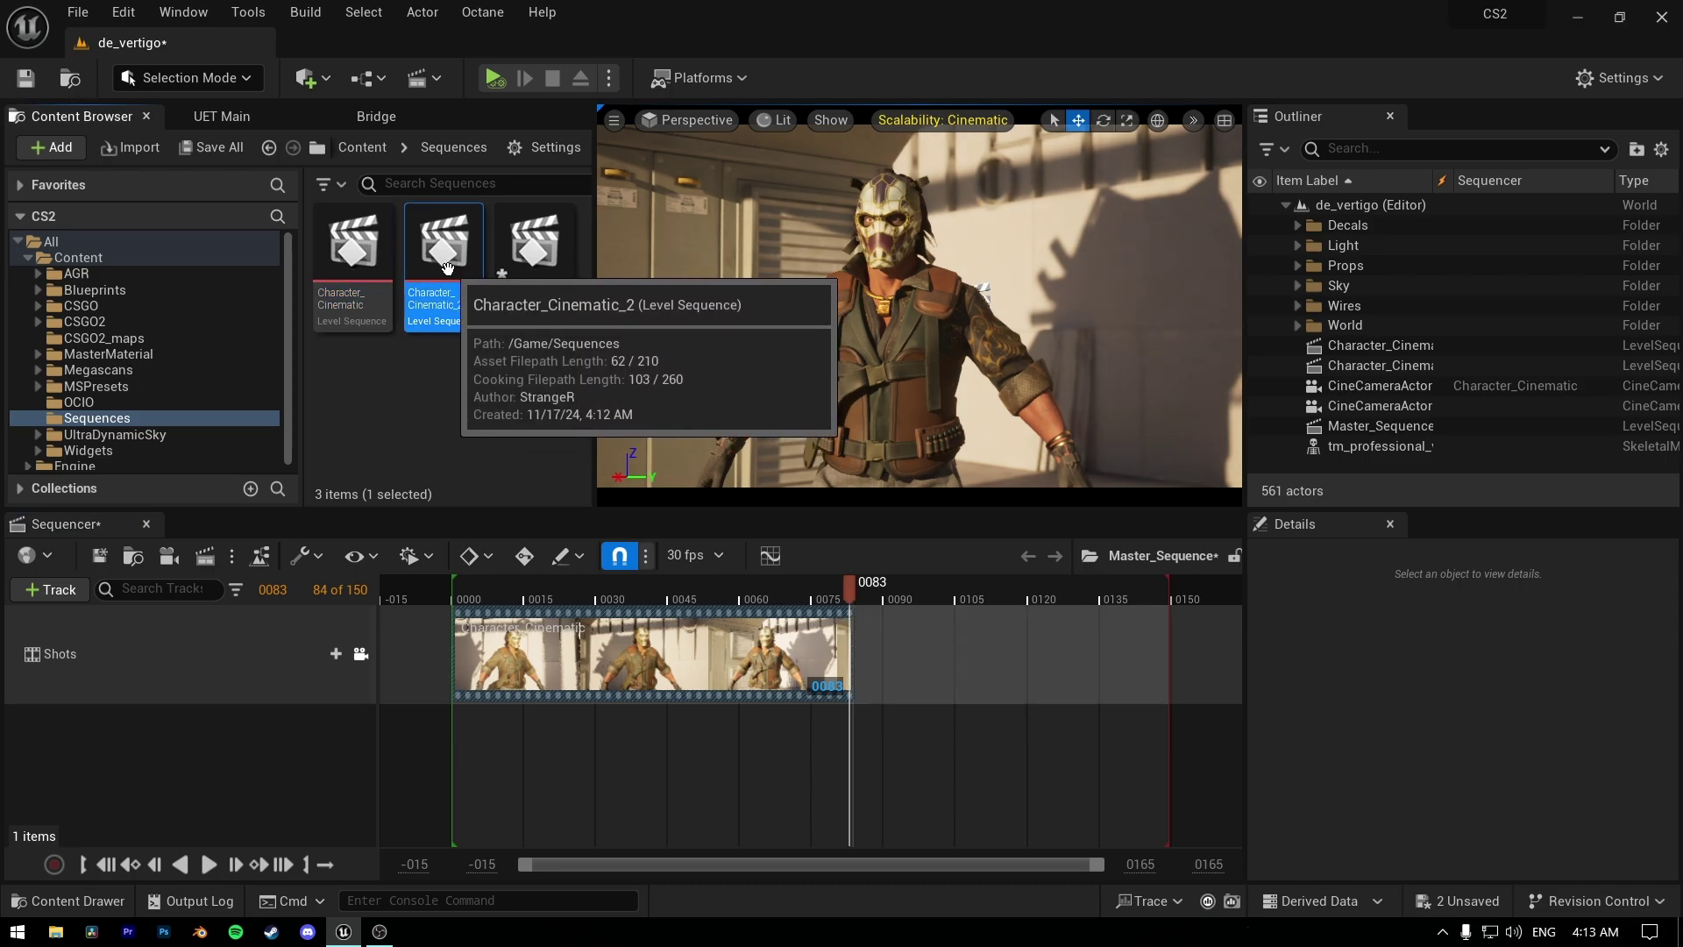
drag(447, 268, 859, 643)
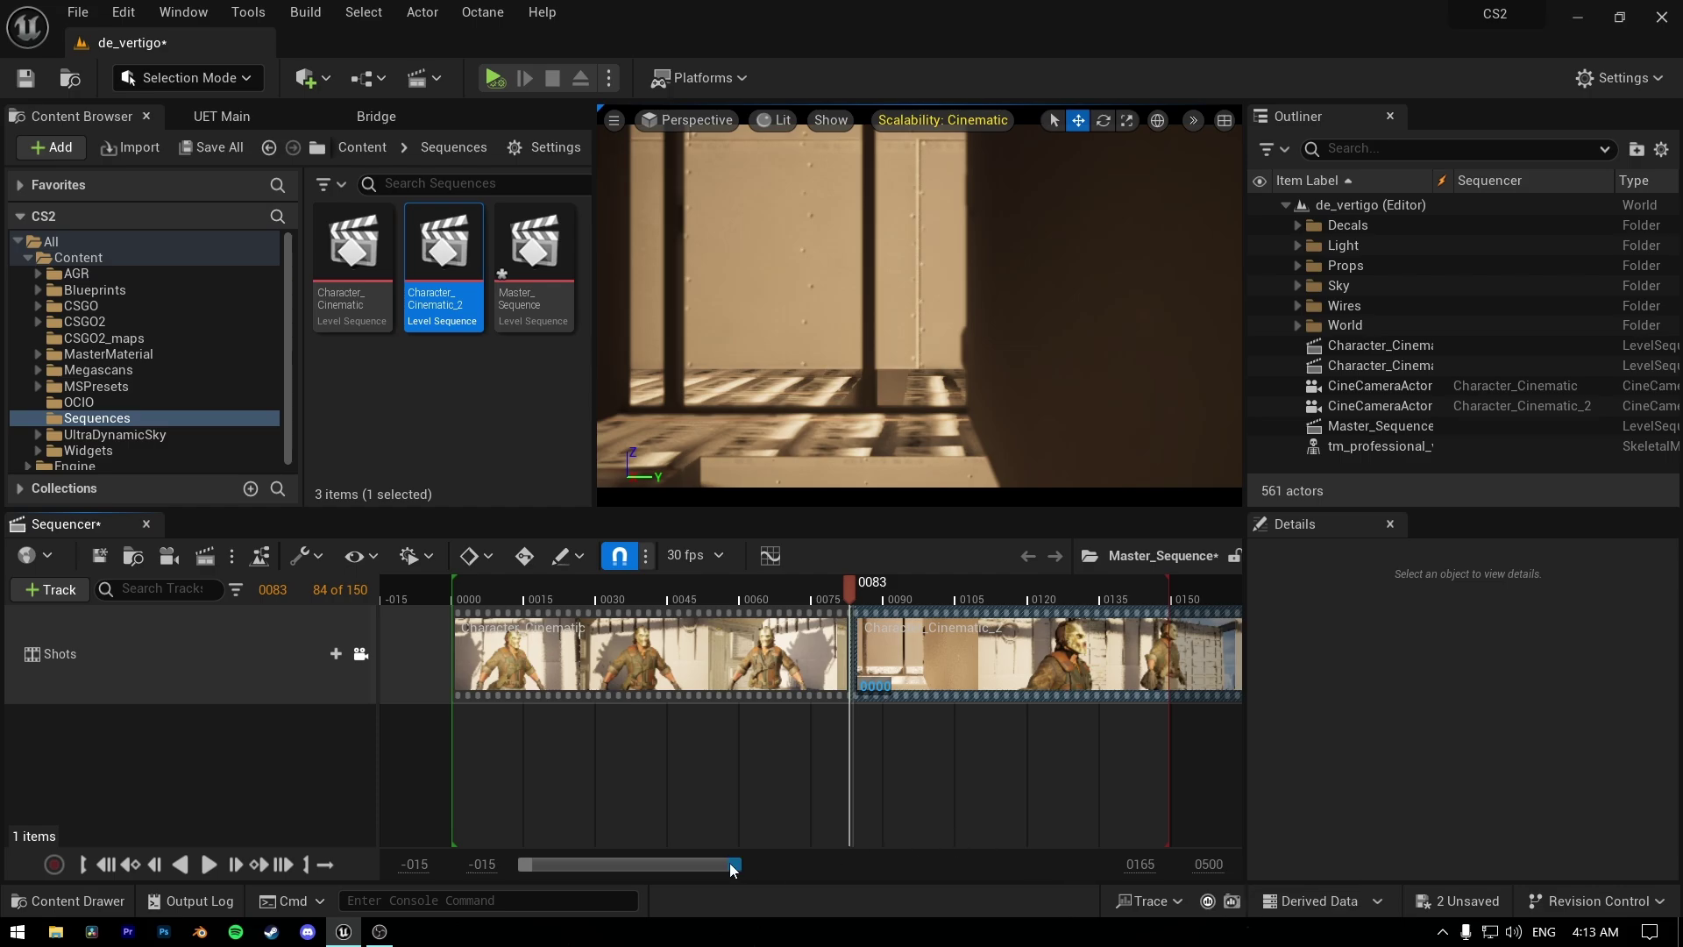
- Play through both shots in Master_Sequence, and trim the Character_Cinematic_2 shot and the playback range to end at frame 194
drag(733, 867, 1044, 866)
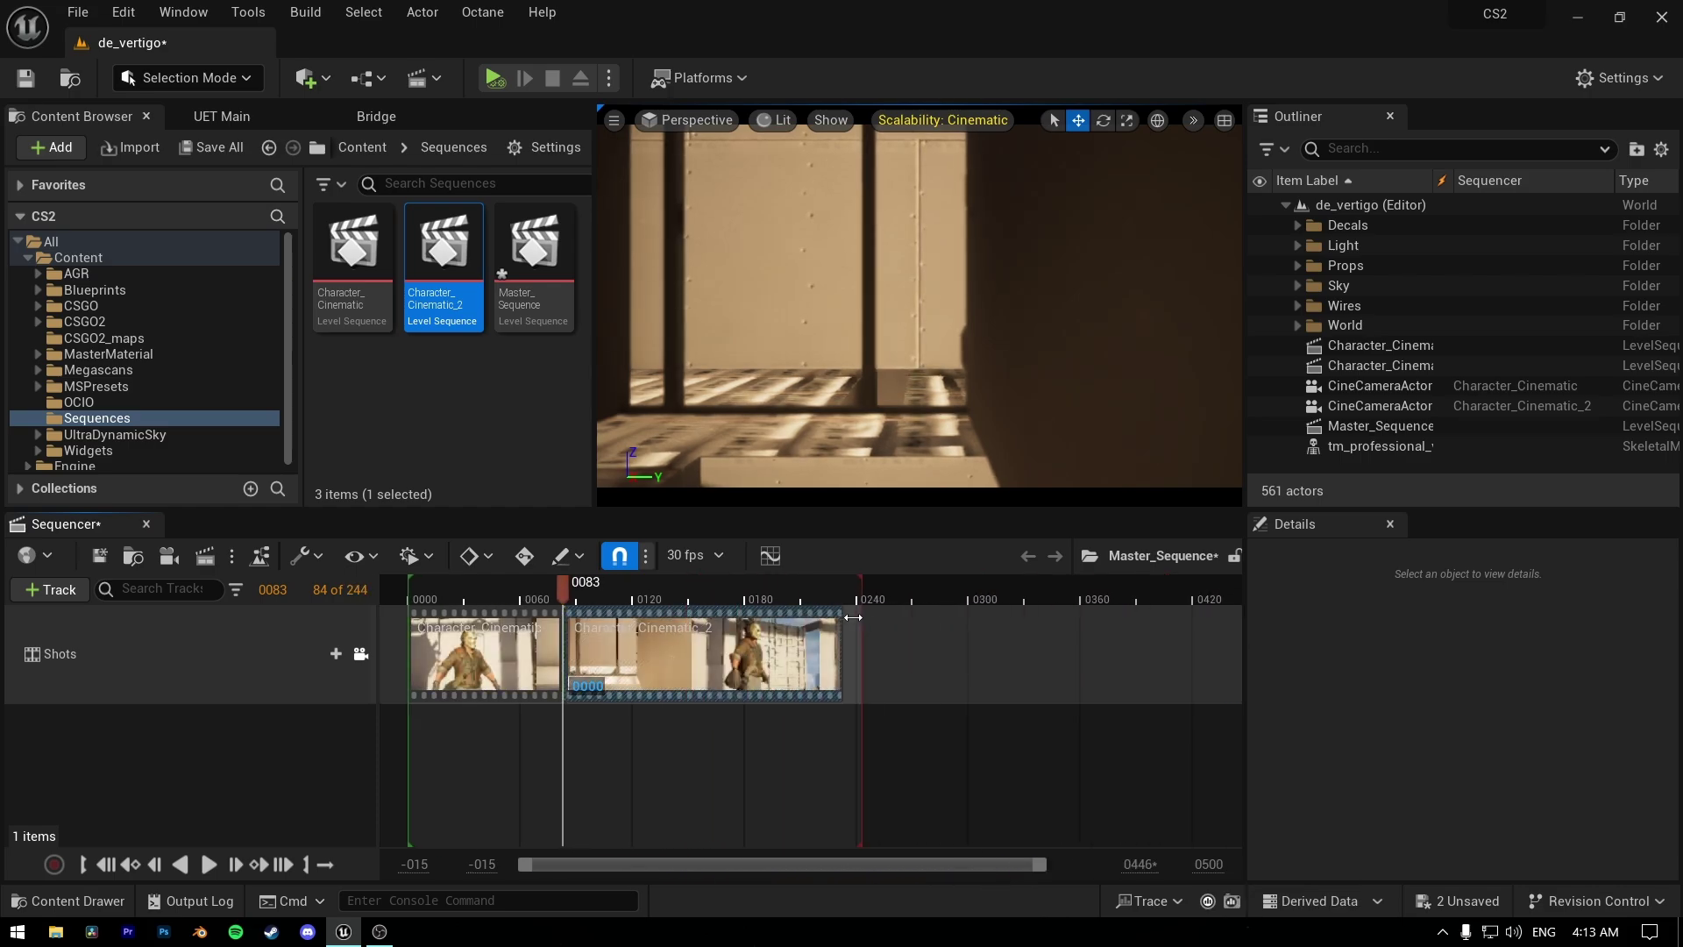
drag(853, 617, 834, 615)
drag(562, 596, 499, 602)
key(space)
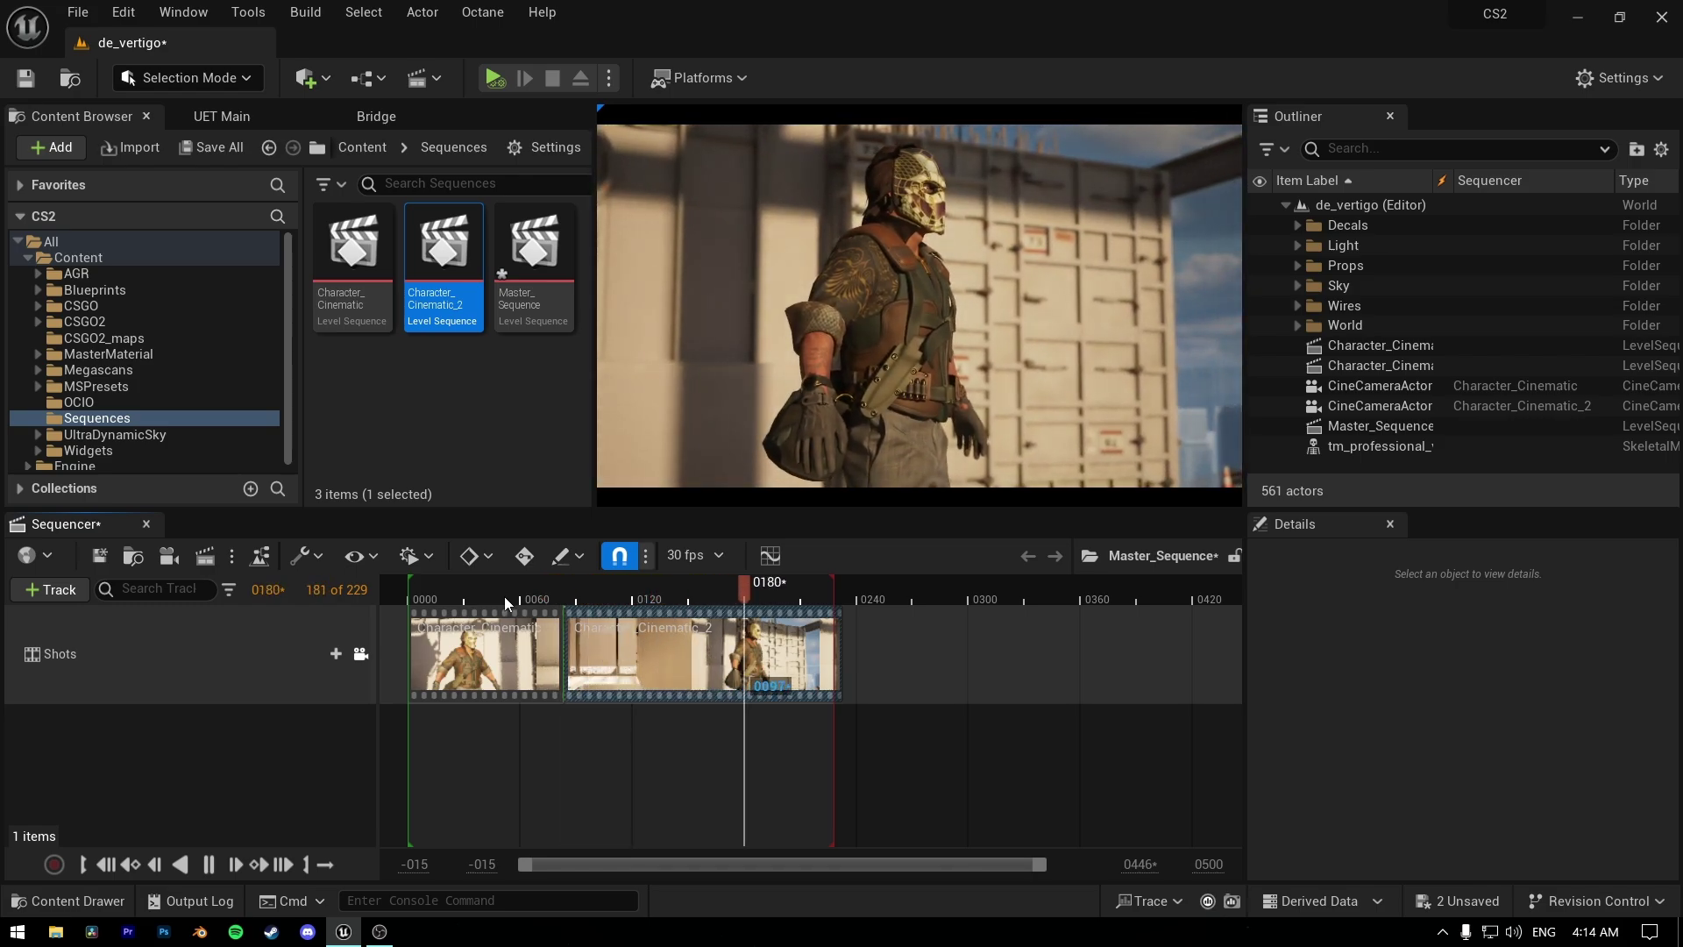
key(space)
drag(846, 649, 455, 605)
drag(455, 605, 424, 605)
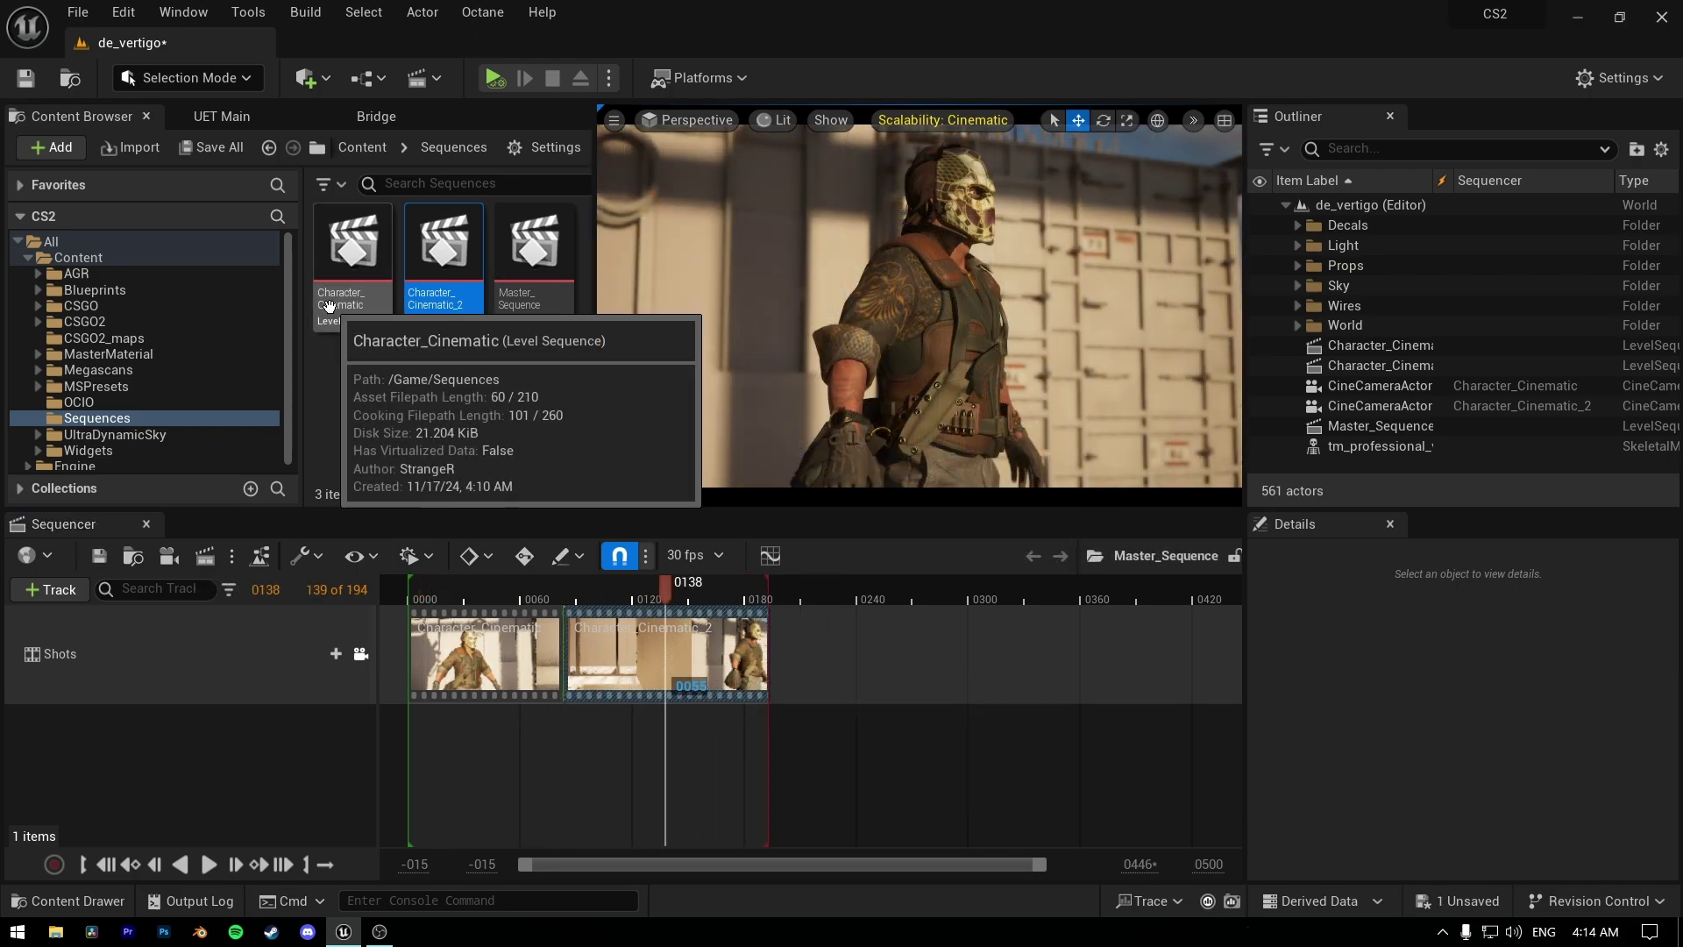
- Open Character_Cinematic, reframe its camera to a wider view of the character at frame 43, and keyframe the Transform and Manual Focus Distance
double_click(347, 253)
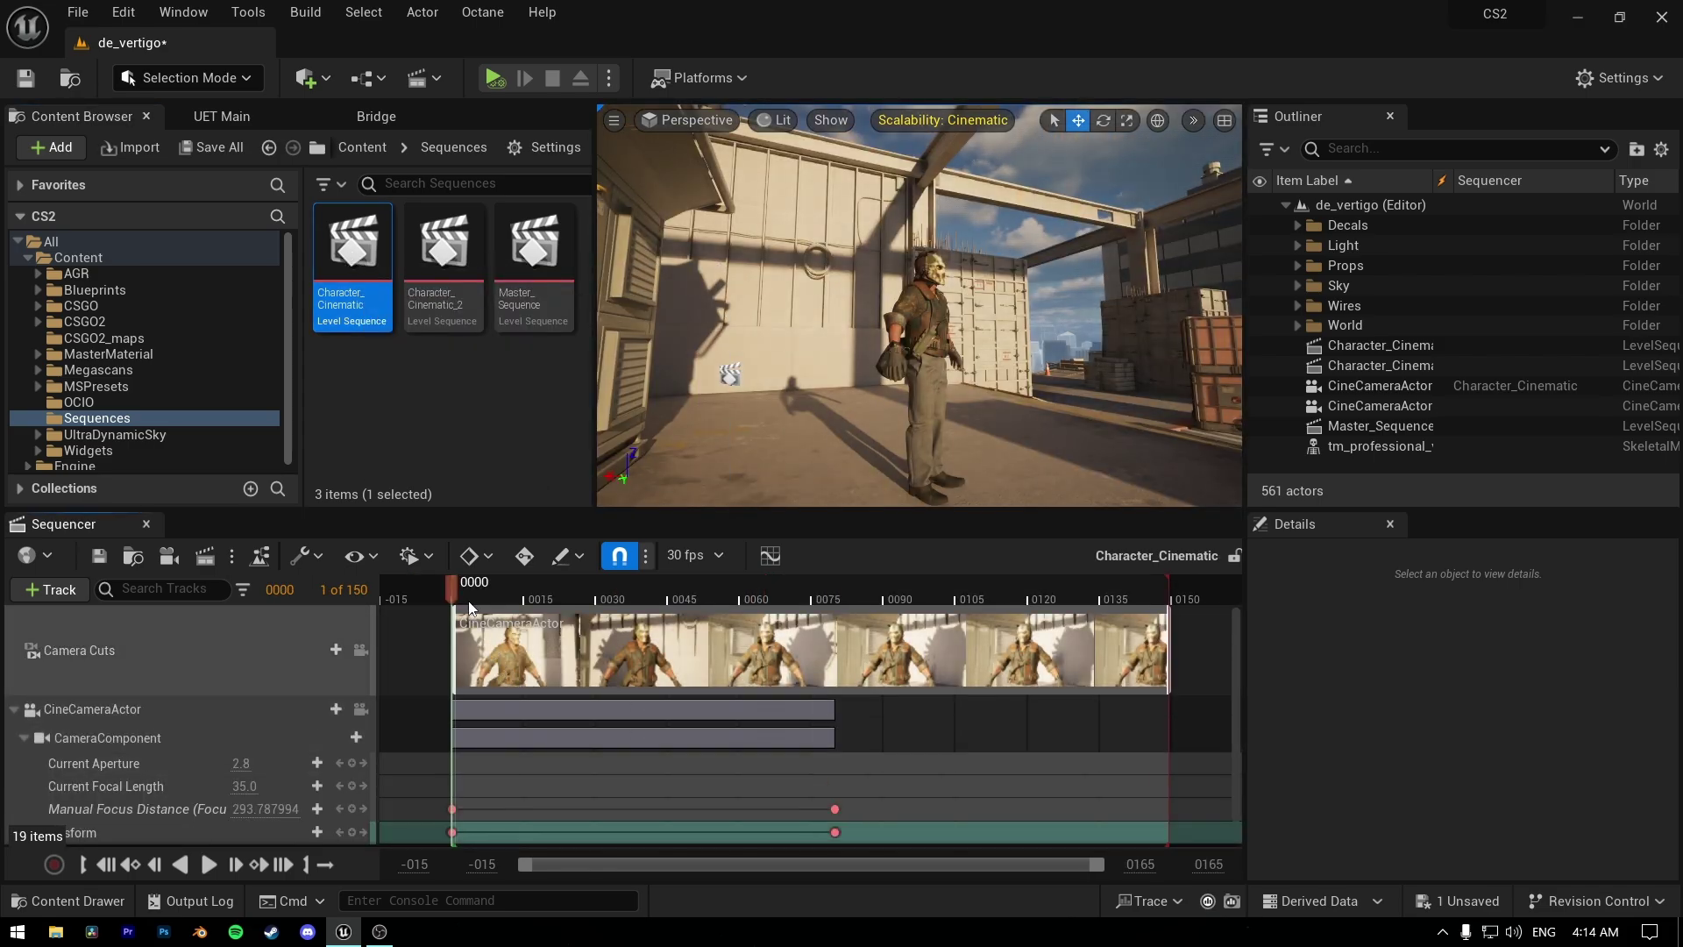
click(536, 598)
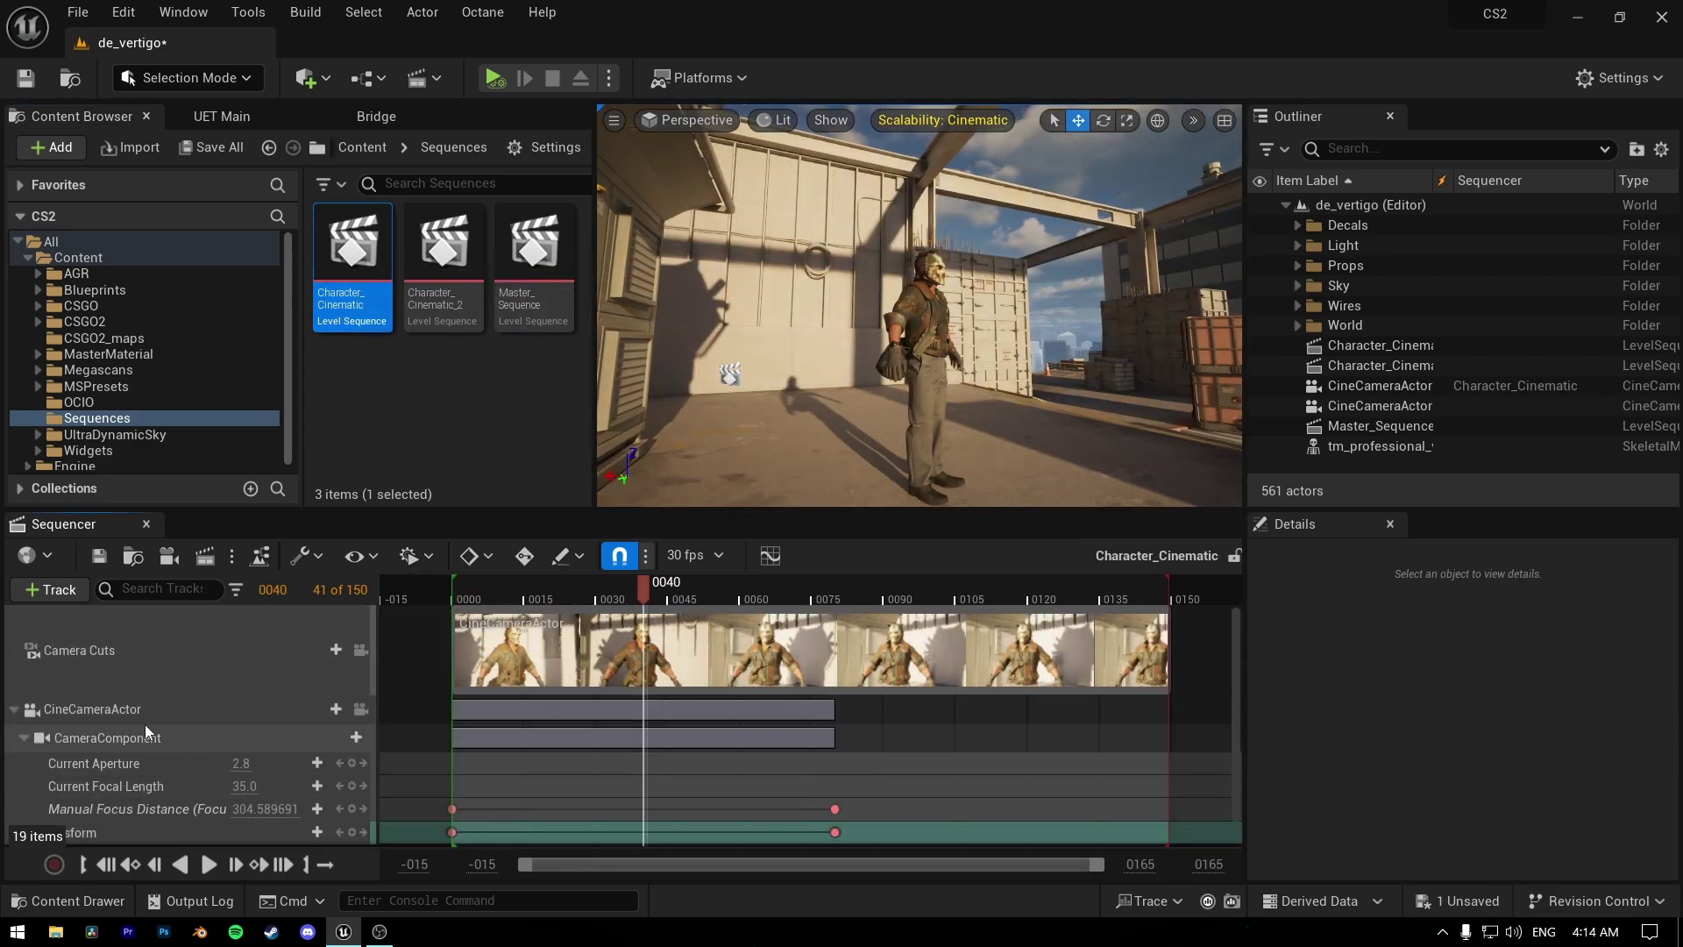
click(360, 709)
key(space)
right_drag(877, 333, 789, 386)
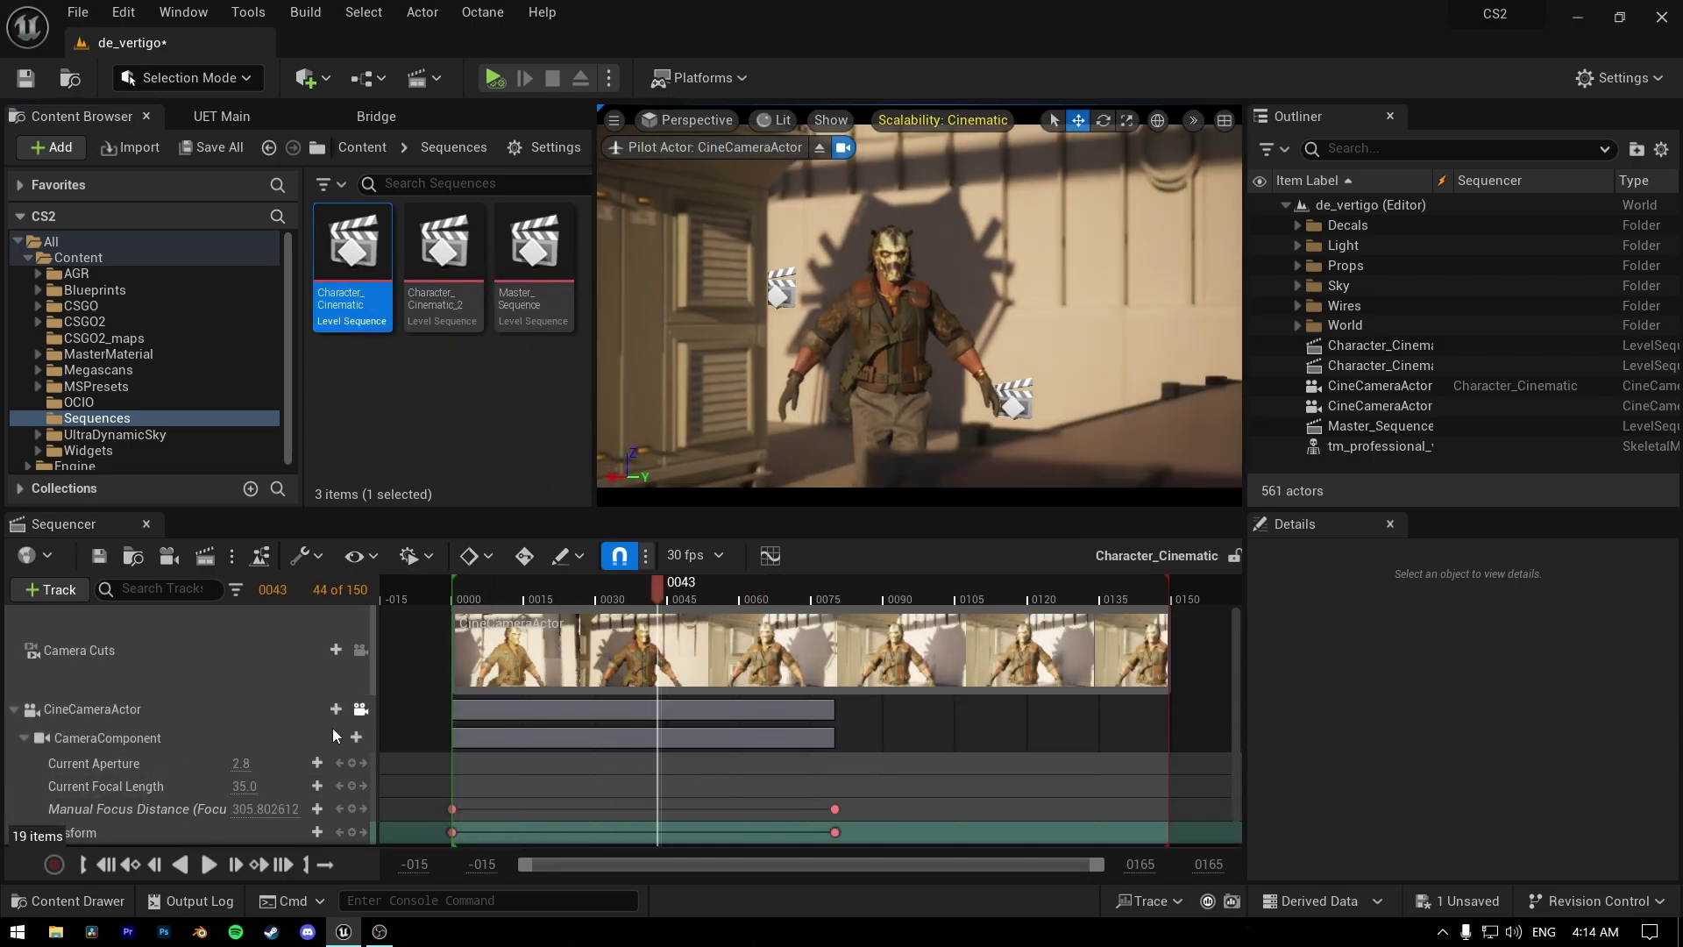
scroll(338, 754, down, 1)
click(352, 804)
click(352, 782)
- Preview the revised Character_Cinematic shot, and play Master_Sequence from the start and save it
drag(664, 590, 446, 599)
key(space)
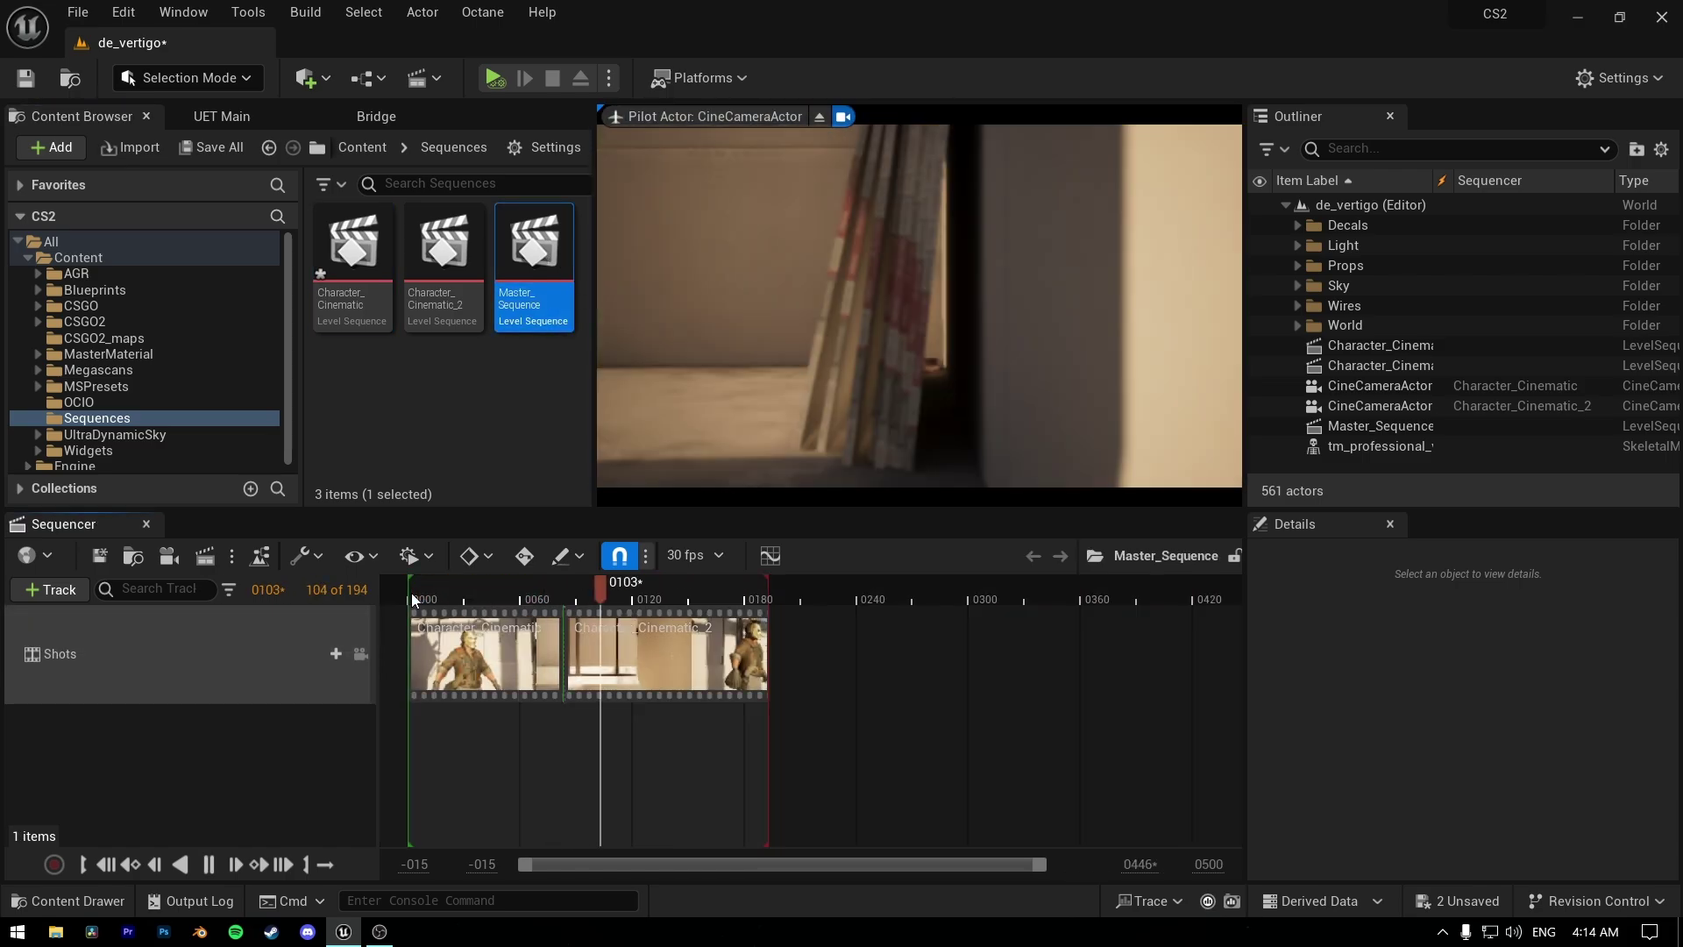
click(416, 603)
key(space)
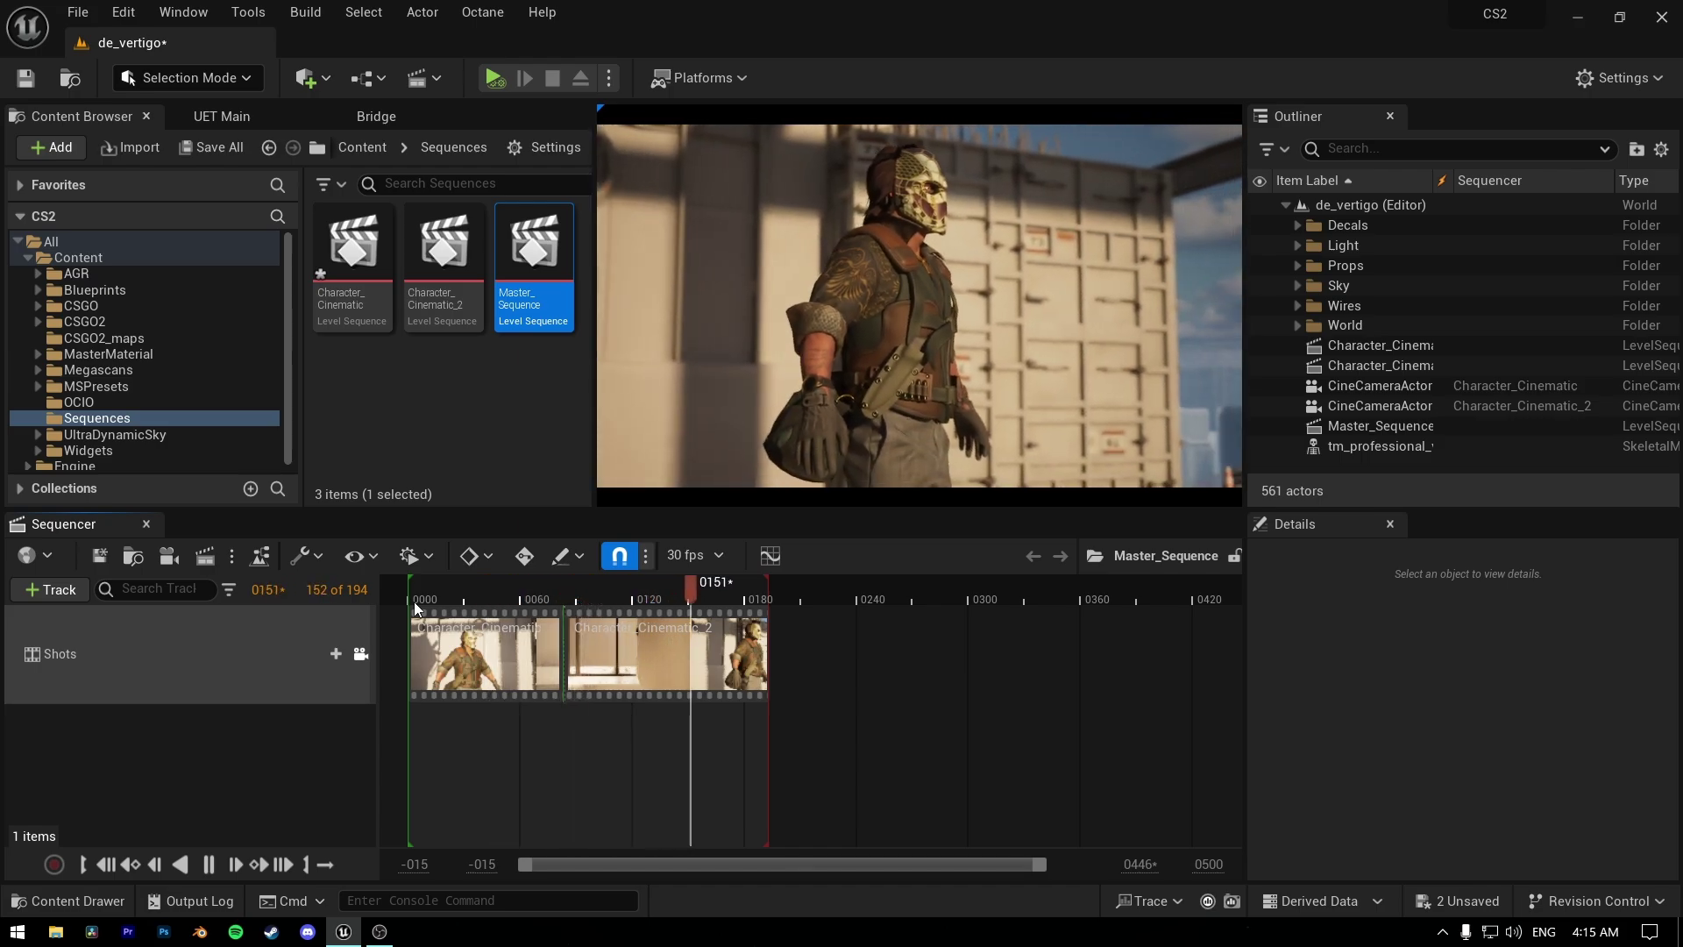
key(ctrl+s)
- Shift the Character_Cinematic_2 shot and snap it back against the first shot, and play the master sequence from the cut
click(650, 649)
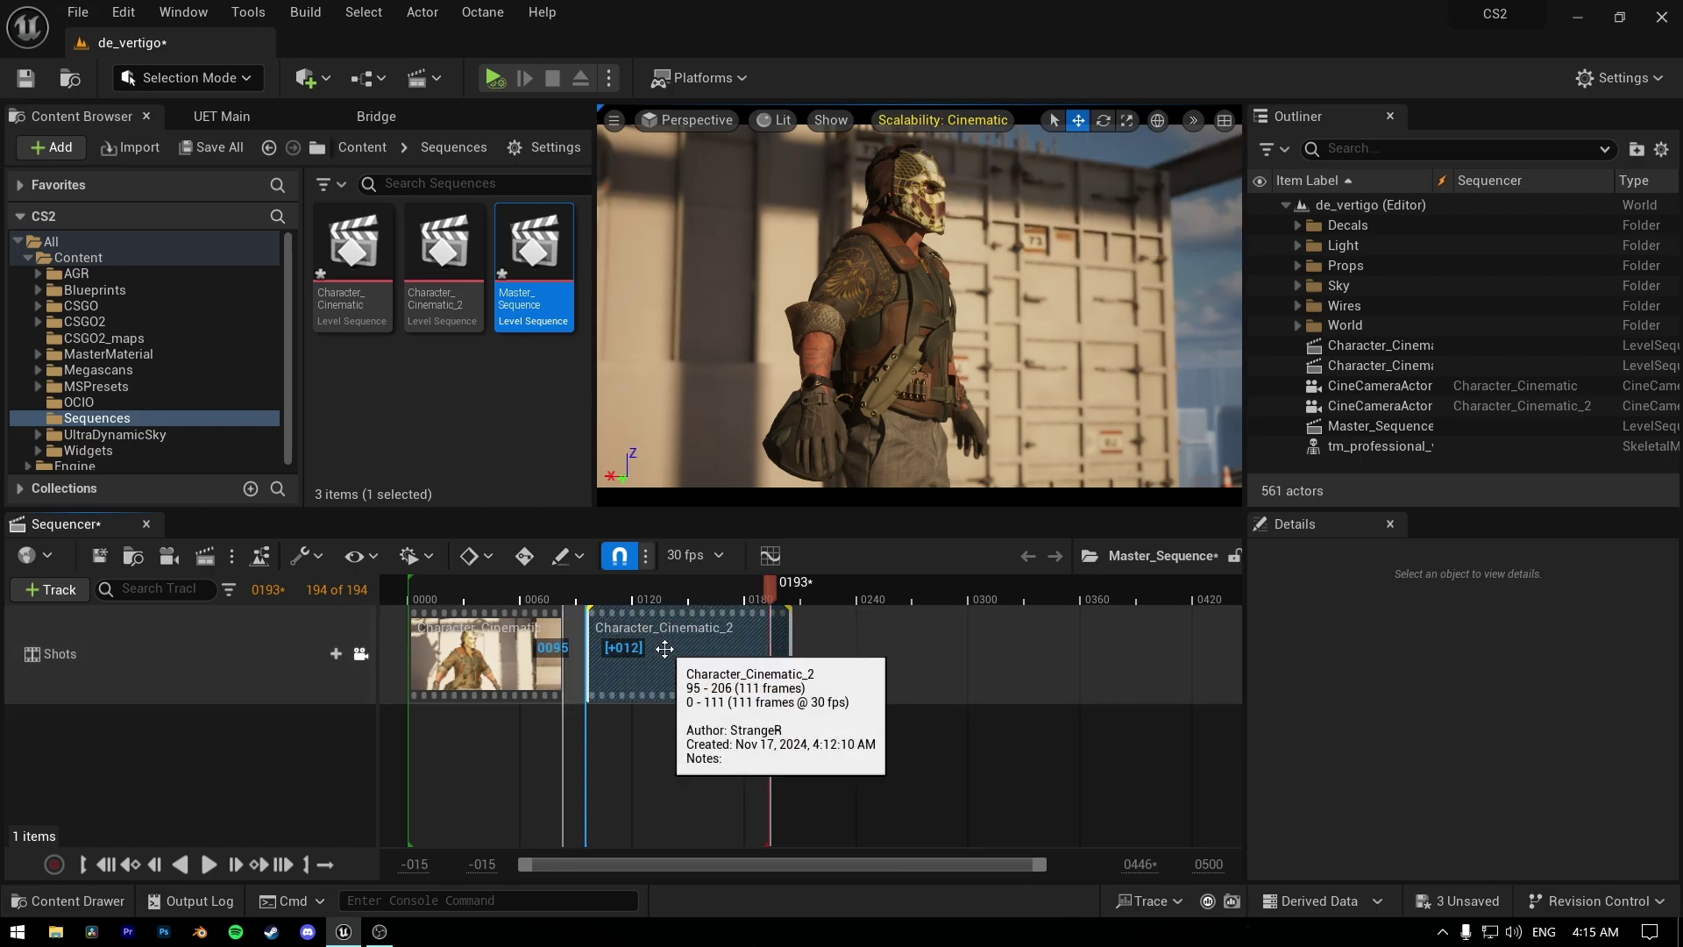
click(558, 589)
key(space)
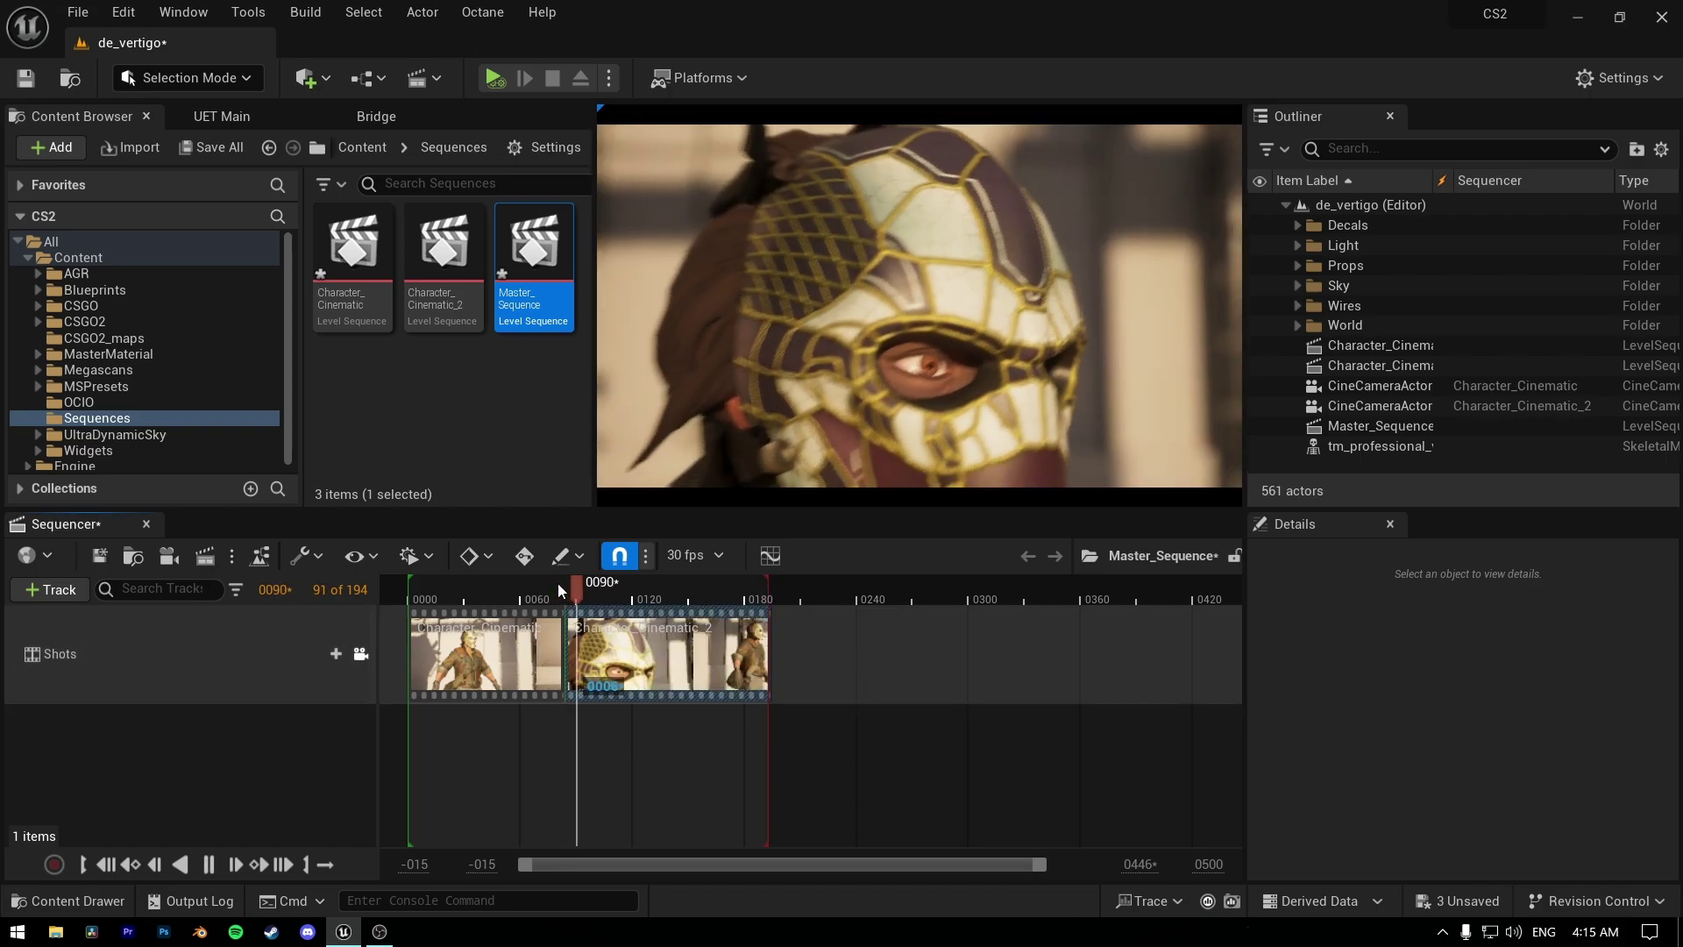
key(space)
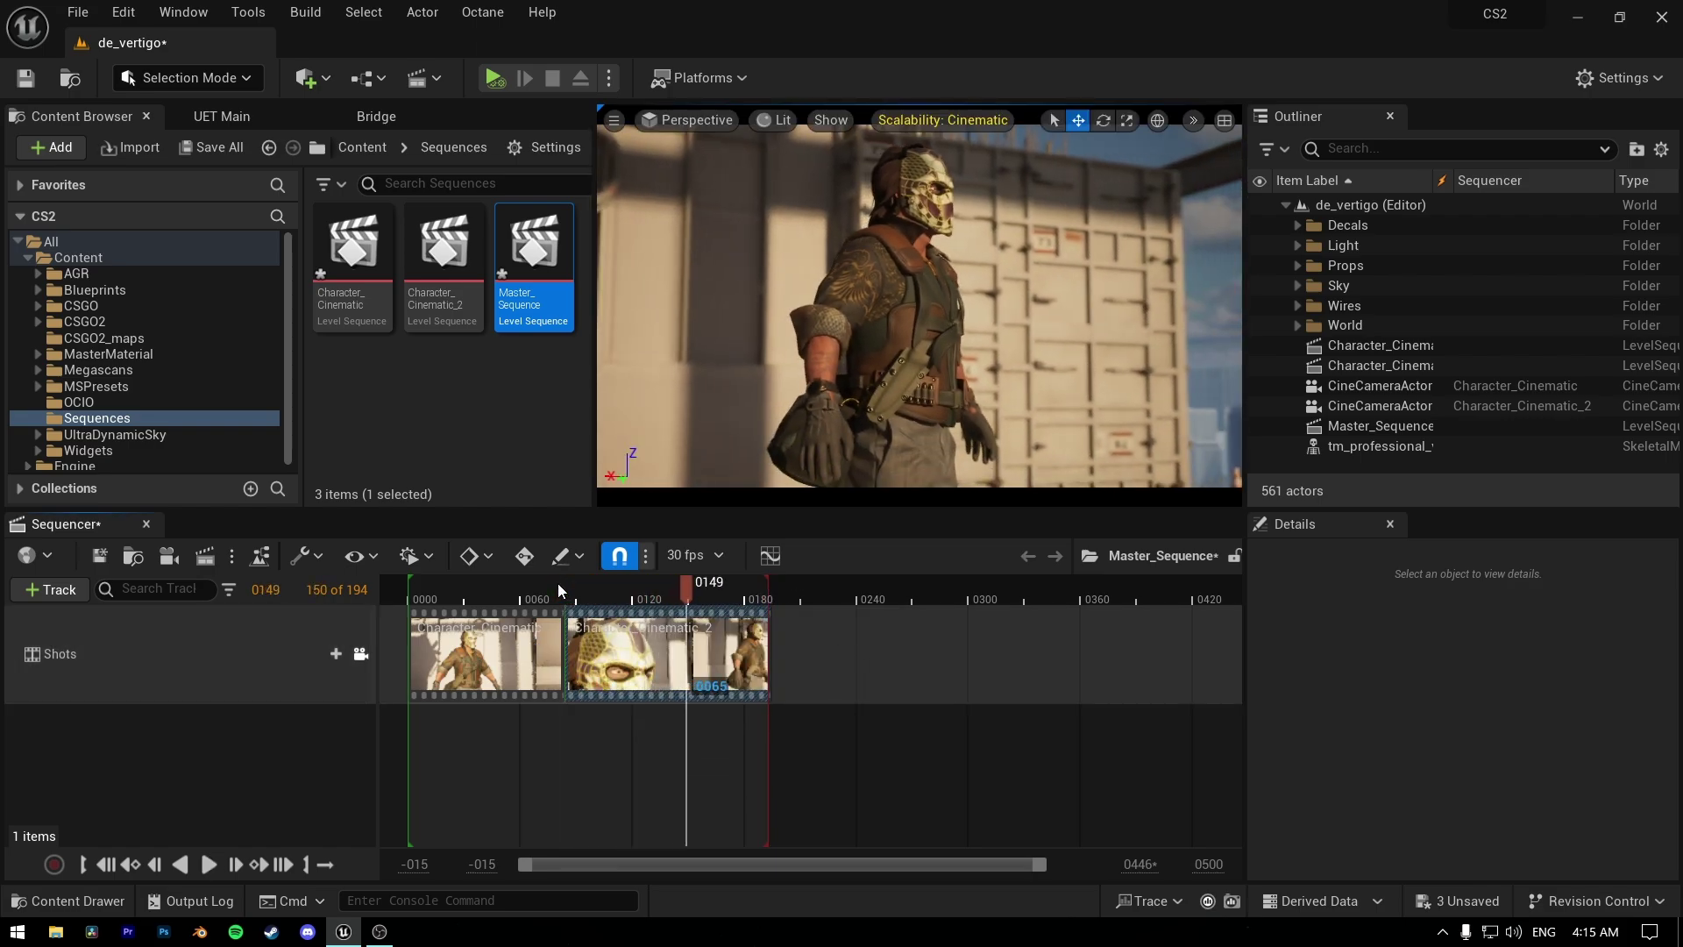